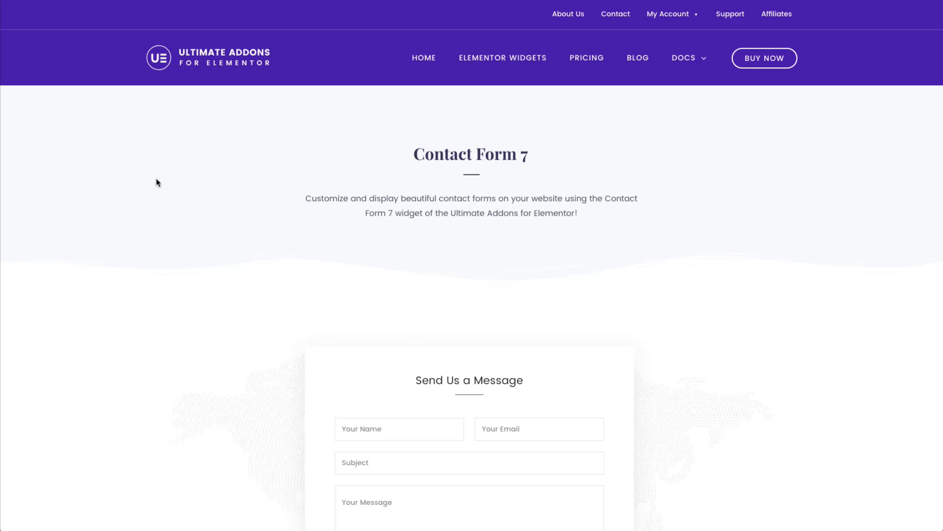
Examine the sample Contact Form 7 designs on the demo page, including their input fields and submit buttons.
{"action": "scroll", "coordinate": [148, 180], "scroll_direction": "down", "scroll_amount": 4}
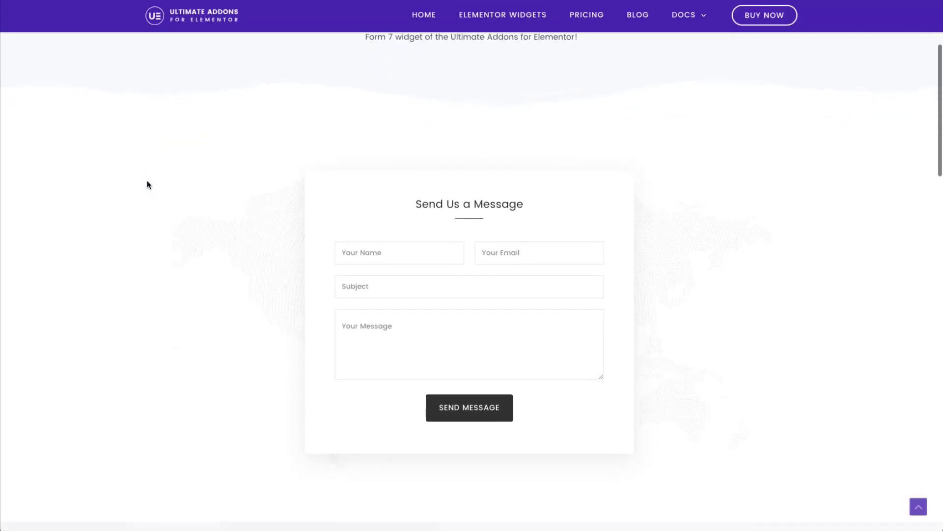
{"action": "scroll", "coordinate": [147, 184], "scroll_direction": "down", "scroll_amount": 1}
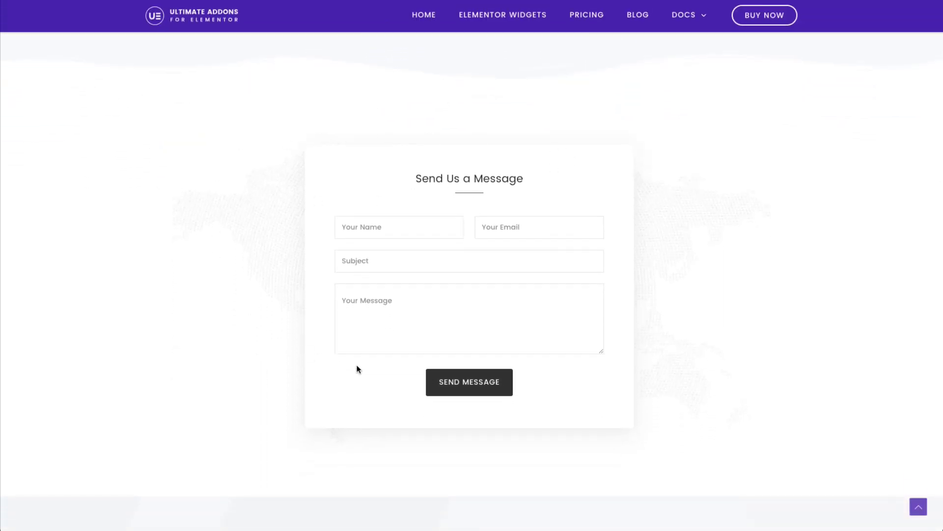
{"action": "left_click", "coordinate": [361, 225]}
{"action": "left_click", "coordinate": [513, 228]}
{"action": "left_click", "coordinate": [369, 268]}
{"action": "left_click", "coordinate": [378, 313]}
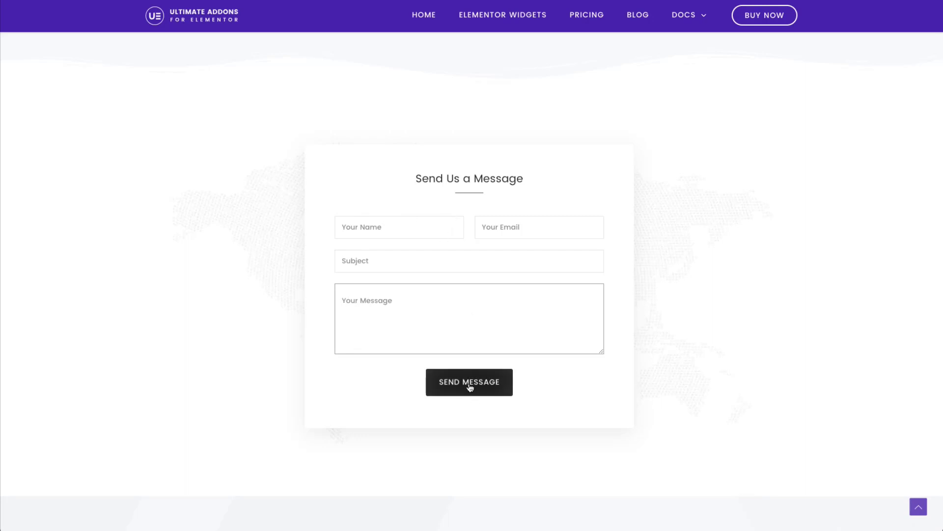
{"action": "scroll", "coordinate": [227, 310], "scroll_direction": "down", "scroll_amount": 2}
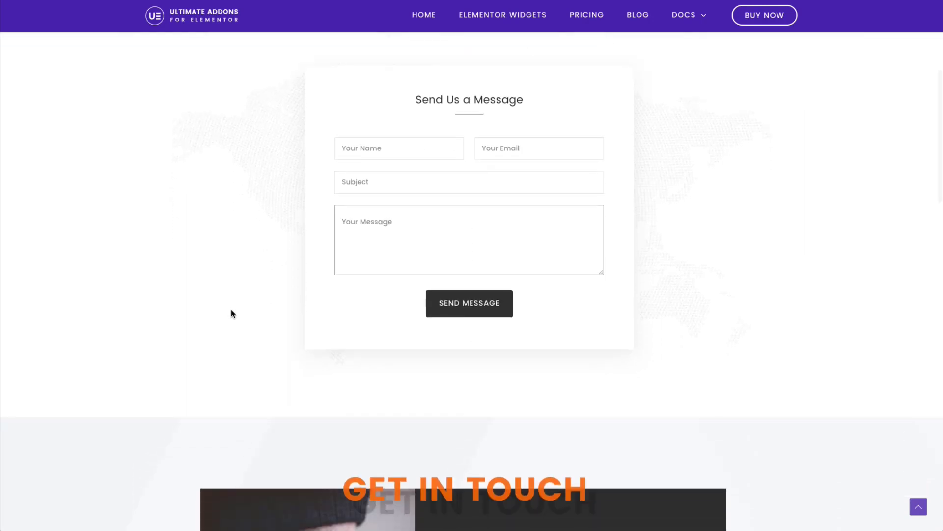
{"action": "scroll", "coordinate": [231, 313], "scroll_direction": "down", "scroll_amount": 4}
{"action": "scroll", "coordinate": [233, 313], "scroll_direction": "down", "scroll_amount": 2}
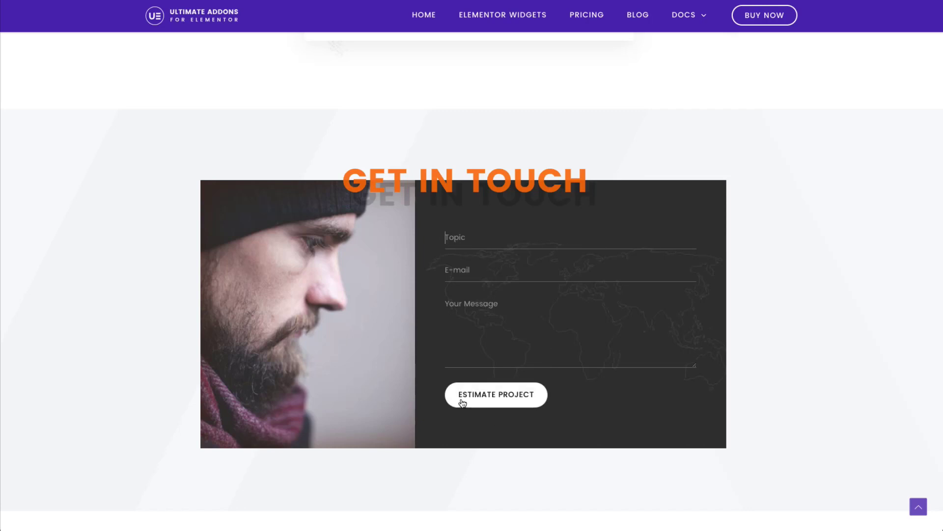
{"action": "scroll", "coordinate": [467, 403], "scroll_direction": "down", "scroll_amount": 3}
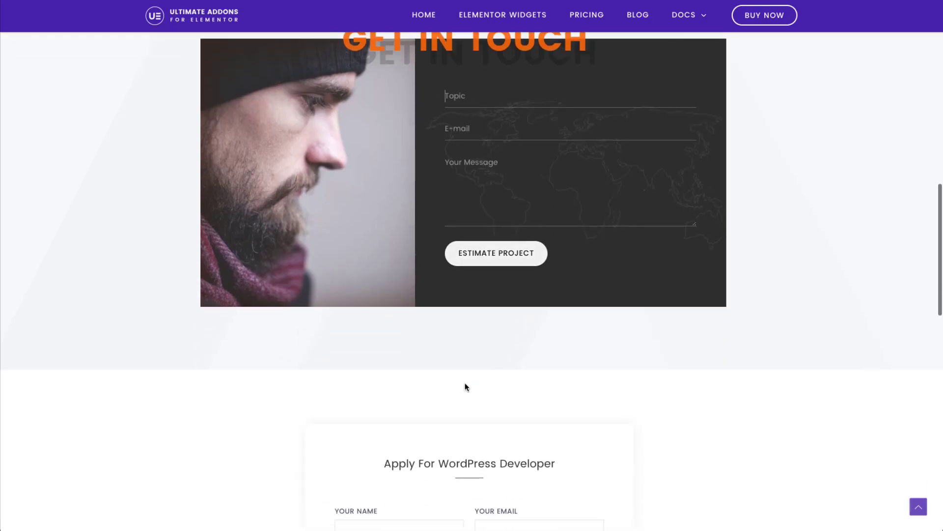
{"action": "scroll", "coordinate": [435, 371], "scroll_direction": "down", "scroll_amount": 6}
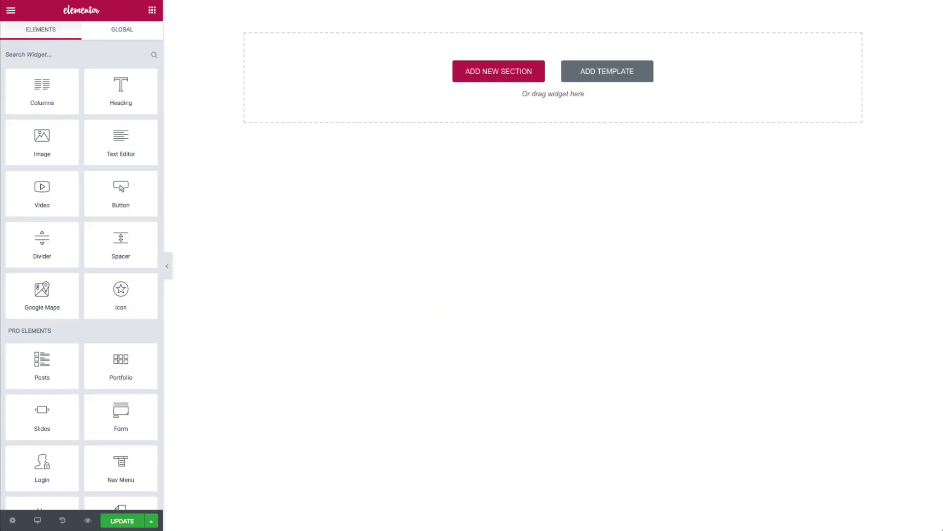
Find the Contact Form 7 Styler widget with the search term "conta" and add it to the empty page.
{"action": "left_click", "coordinate": [73, 59]}
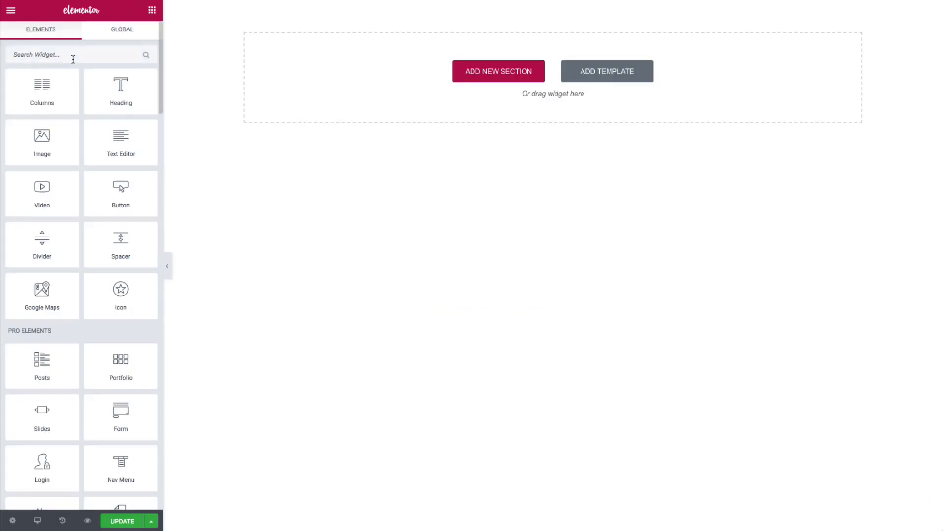
{"action": "type", "text": "conta"}
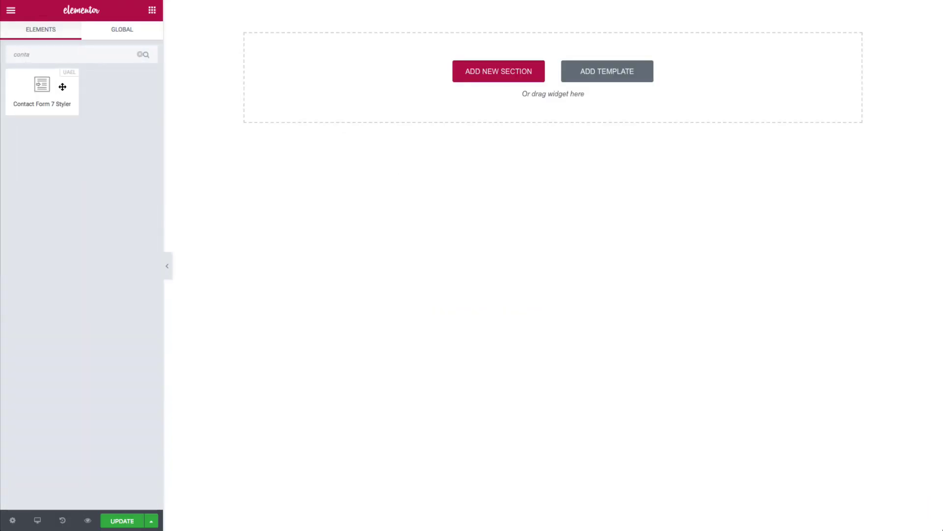
{"action": "left_click_drag", "start_coordinate": [47, 88], "coordinate": [365, 64]}
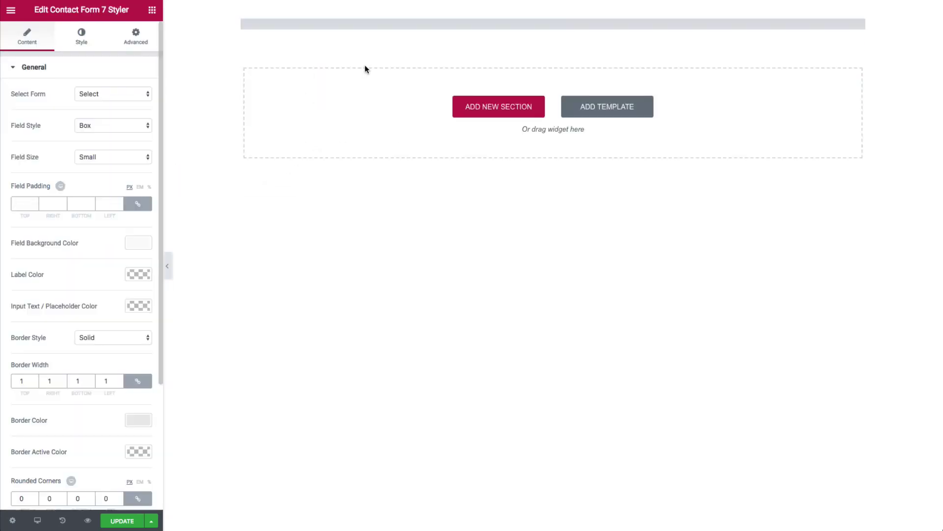
Choose Contact Form 1 as the form displayed by the widget.
{"action": "left_click", "coordinate": [78, 73]}
{"action": "left_click", "coordinate": [79, 75]}
{"action": "left_click", "coordinate": [101, 93]}
{"action": "left_click", "coordinate": [101, 101]}
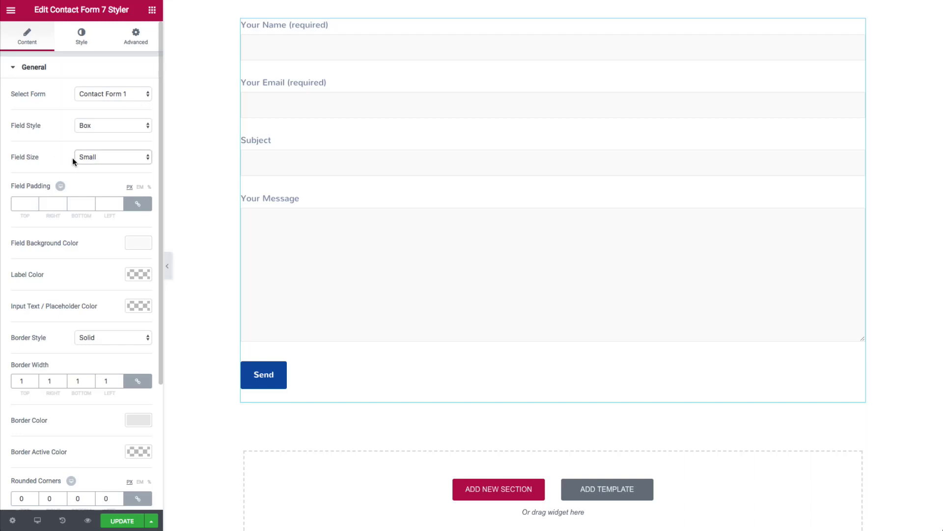
Try the Large and Extra Large field sizes on the form and return the size to Small.
{"action": "left_click", "coordinate": [93, 158]}
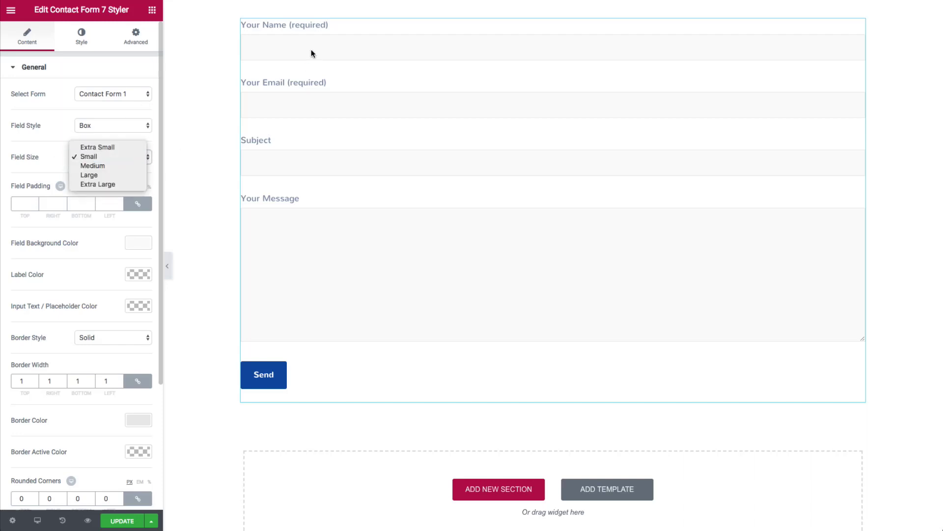
{"action": "left_click", "coordinate": [93, 176]}
{"action": "left_click", "coordinate": [95, 163]}
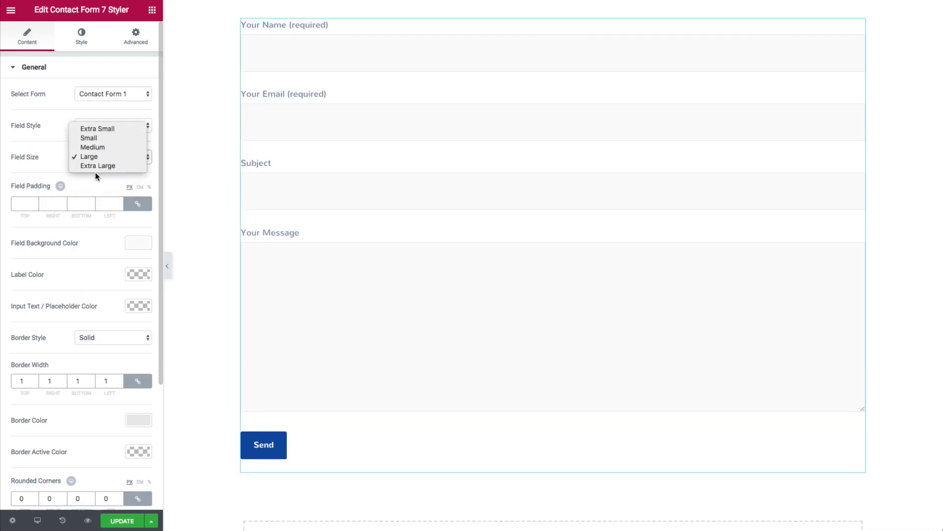
{"action": "left_click", "coordinate": [96, 166]}
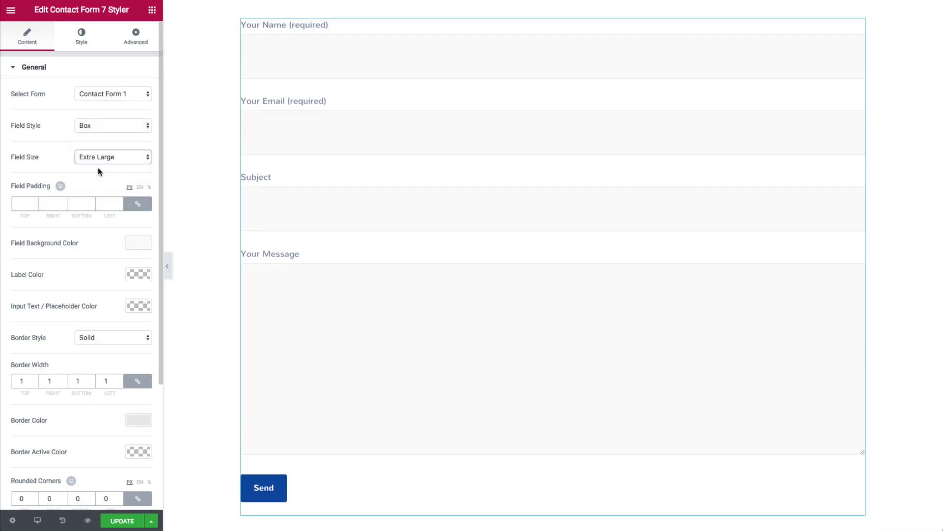
{"action": "left_click", "coordinate": [99, 161]}
{"action": "left_click", "coordinate": [93, 128]}
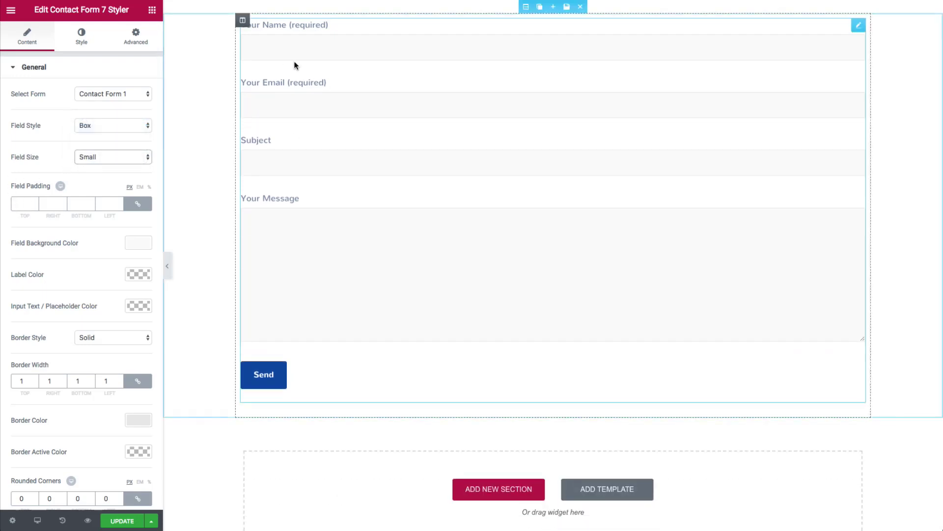
Unlink the four field padding values and enter the sample text "This is the First Name" in the form's name field.
{"action": "left_click", "coordinate": [244, 54]}
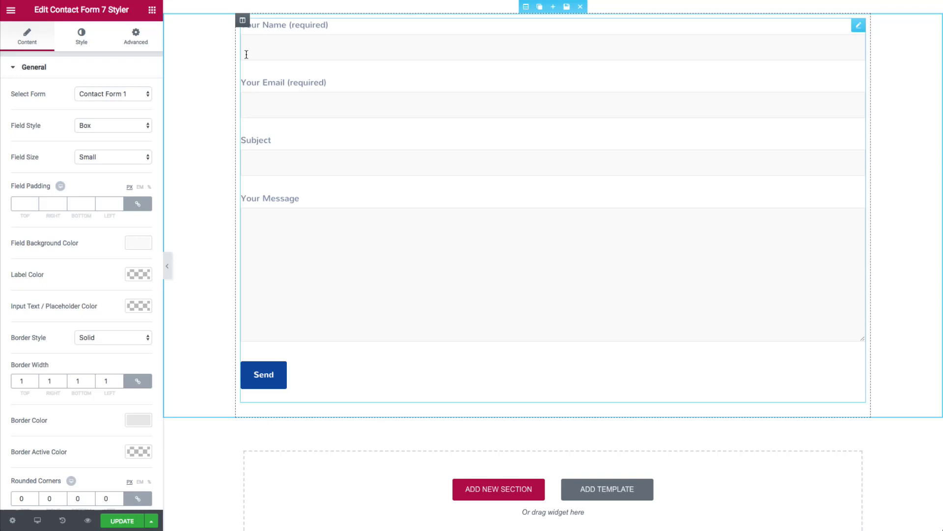
{"action": "left_click", "coordinate": [137, 205]}
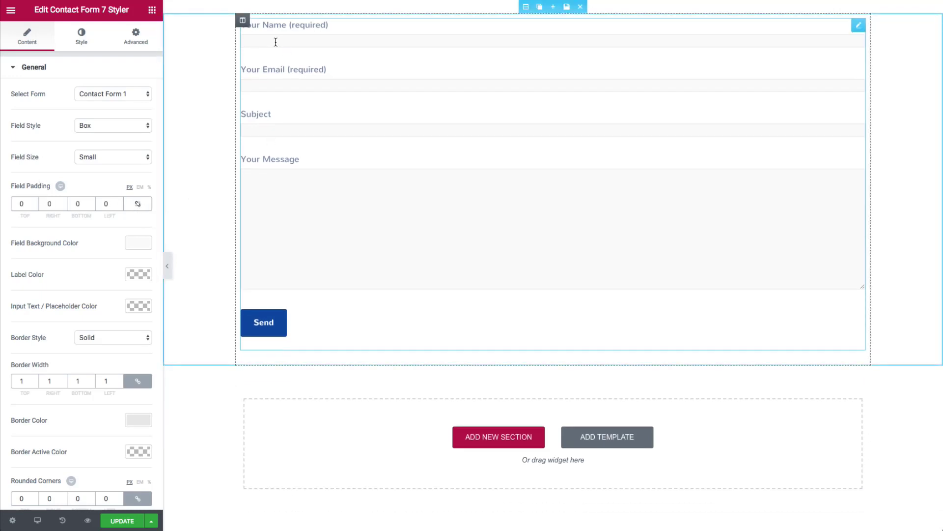
{"action": "type", "text": "vfsvvxvvc"}
{"action": "key", "text": "ctrl+a"}
{"action": "type", "text": "This is the First Name"}
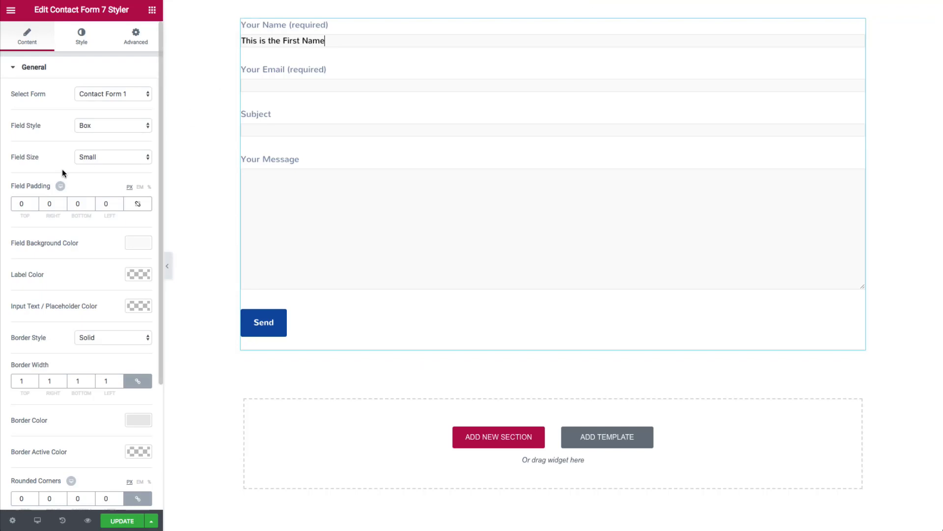
Set the field padding to 10 px at the top and bottom and 40 px at the right and left.
{"action": "left_click", "coordinate": [11, 211]}
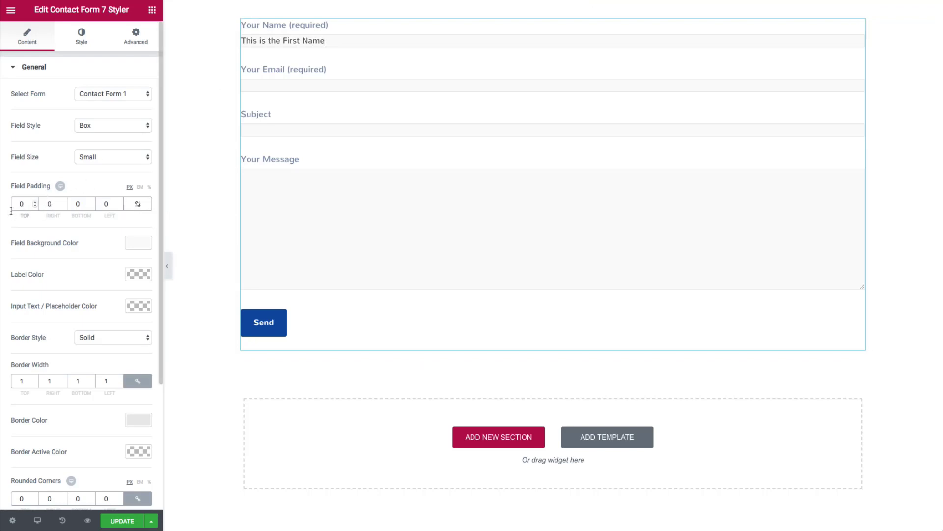
{"action": "type", "text": "1"}
{"action": "left_click", "coordinate": [76, 209]}
{"action": "type", "text": "1"}
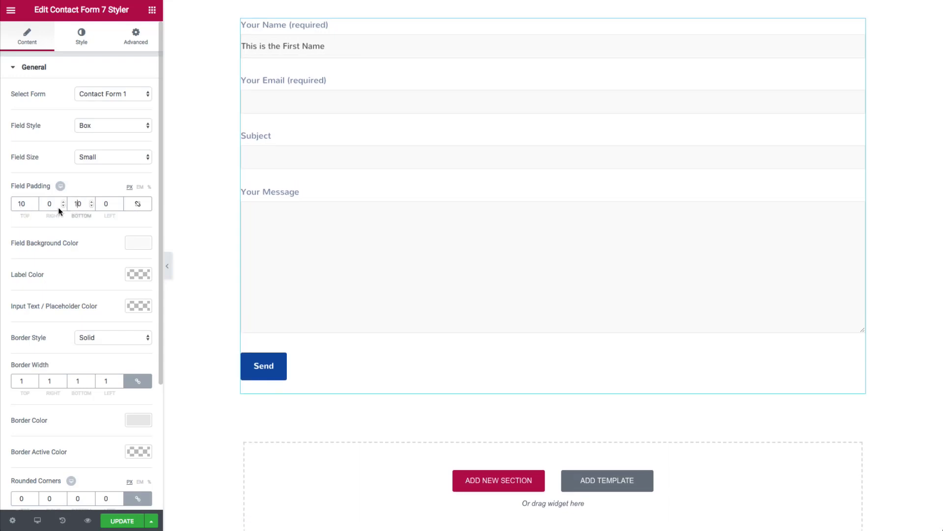
{"action": "left_click", "coordinate": [46, 206]}
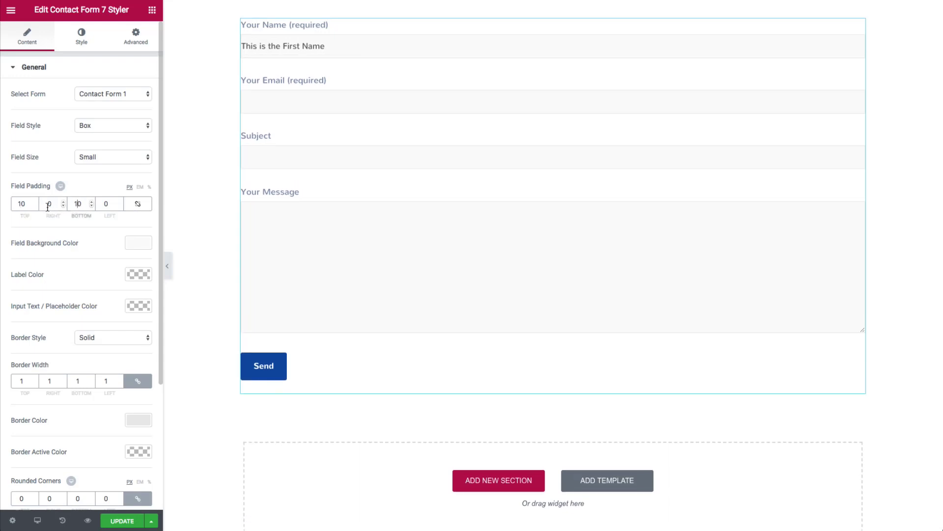
{"action": "type", "text": "4"}
{"action": "left_click", "coordinate": [104, 208]}
{"action": "type", "text": "4"}
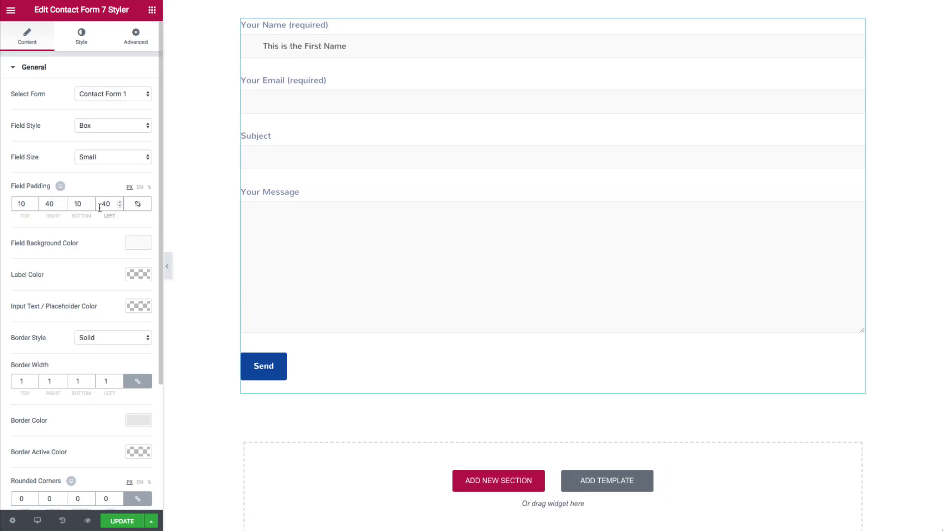
Set the right and left field padding to 20 px.
{"action": "left_click", "coordinate": [46, 206]}
{"action": "type", "text": "2"}
{"action": "left_click_drag", "start_coordinate": [105, 206], "coordinate": [99, 206]}
{"action": "type", "text": "2"}
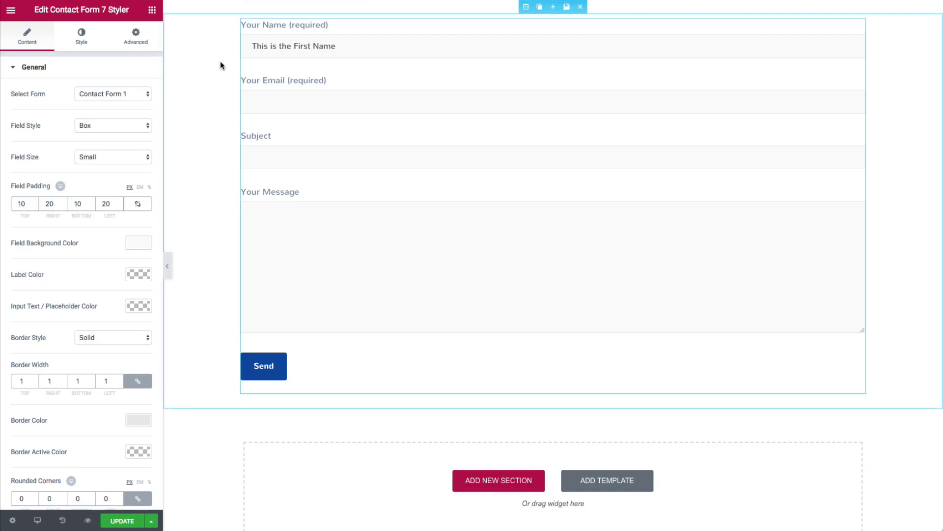
Set the field background color to grey #7a7a7a and lower its opacity to fully transparent.
{"action": "left_click", "coordinate": [137, 244]}
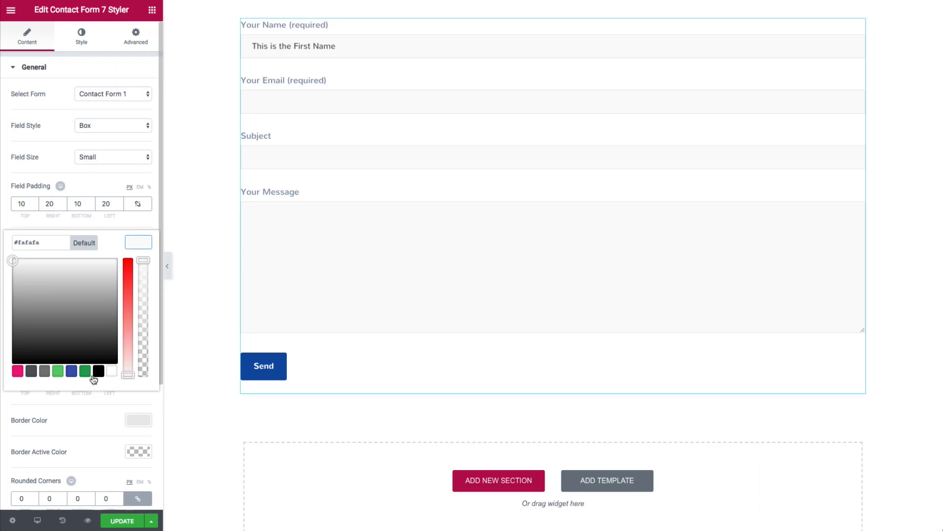
{"action": "left_click", "coordinate": [44, 371]}
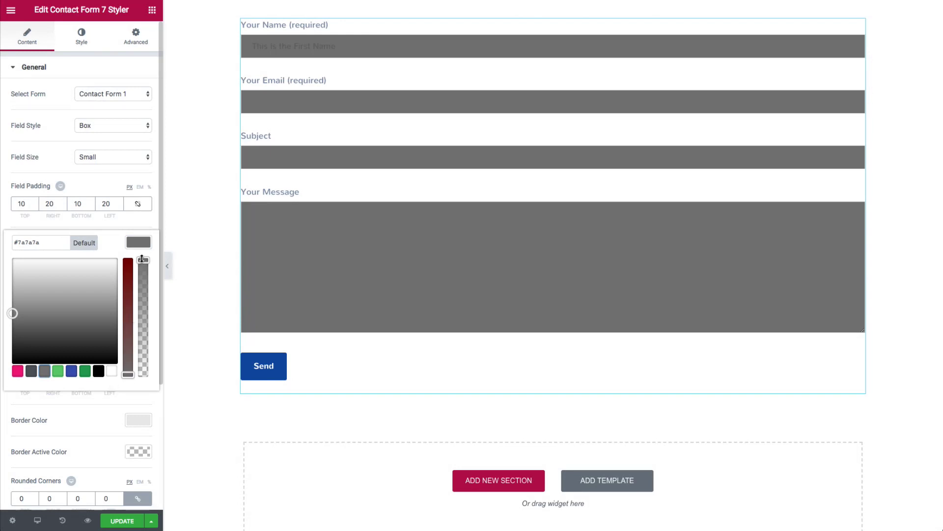
{"action": "left_click_drag", "start_coordinate": [142, 261], "coordinate": [144, 388]}
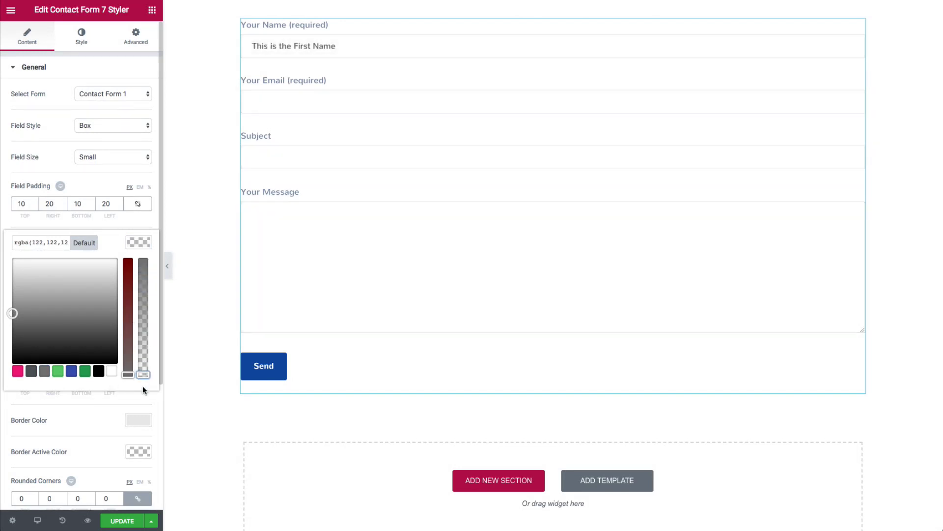
{"action": "left_click", "coordinate": [143, 402]}
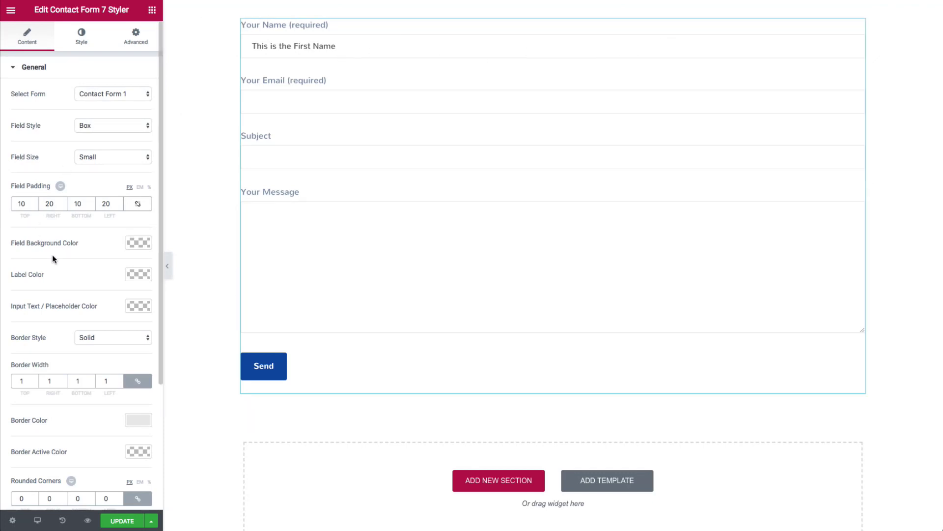
Set the label color to black #000000 and the input text and placeholder color to pink #ee167c.
{"action": "scroll", "coordinate": [87, 272], "scroll_direction": "down", "scroll_amount": 1}
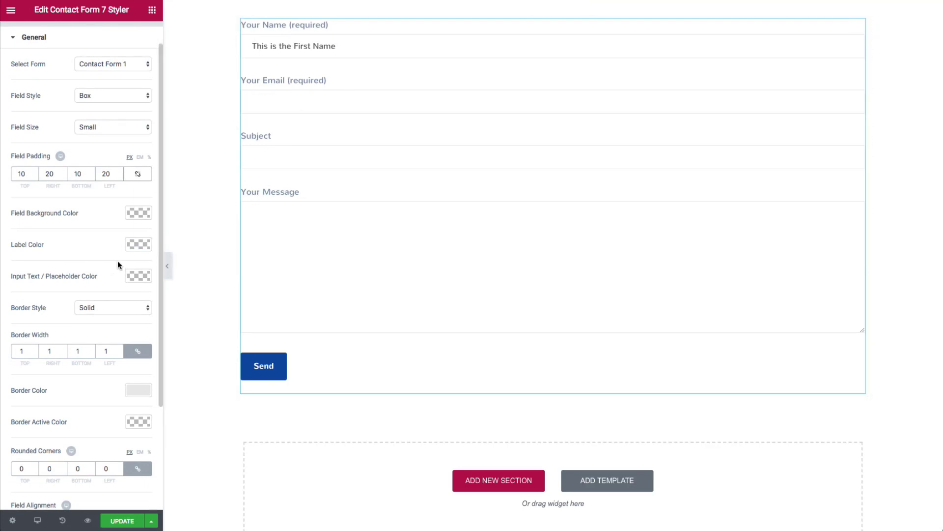
{"action": "left_click", "coordinate": [138, 244]}
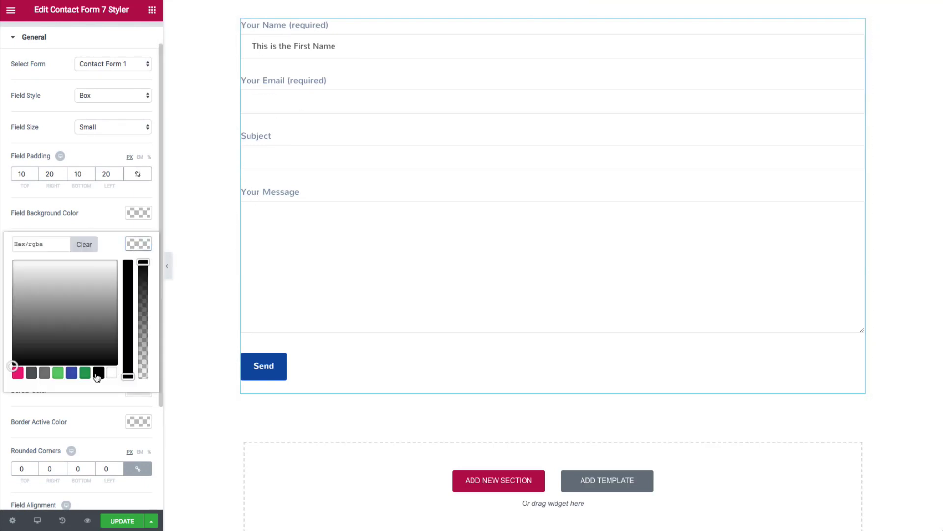
{"action": "left_click", "coordinate": [98, 373]}
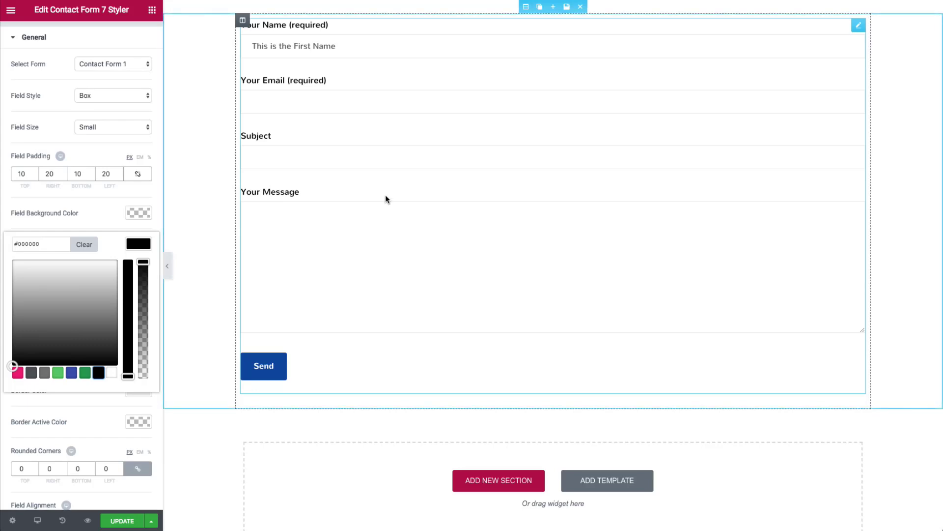
{"action": "left_click", "coordinate": [105, 213]}
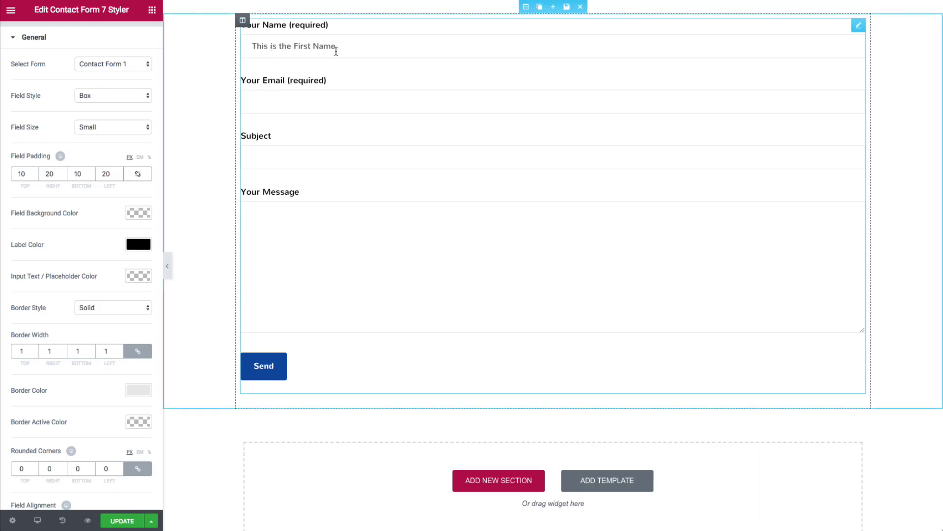
{"action": "left_click", "coordinate": [139, 276]}
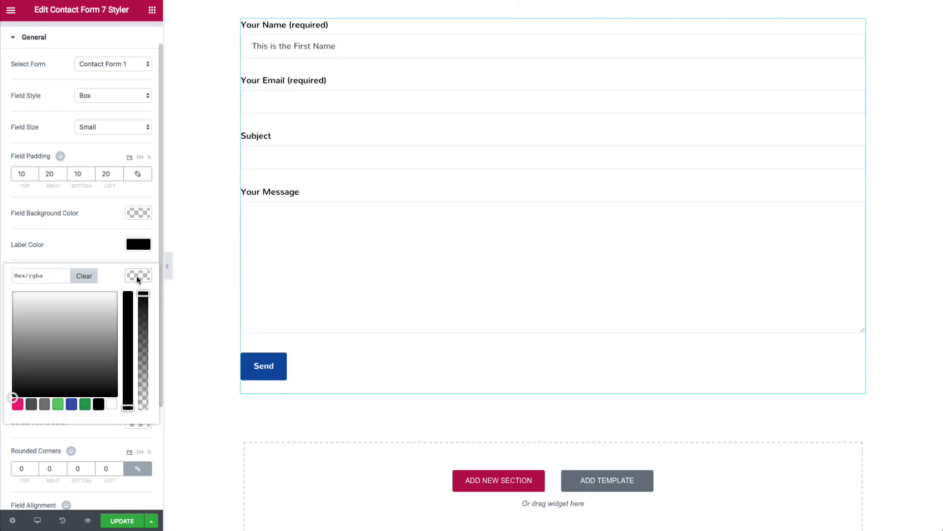
{"action": "left_click", "coordinate": [18, 406]}
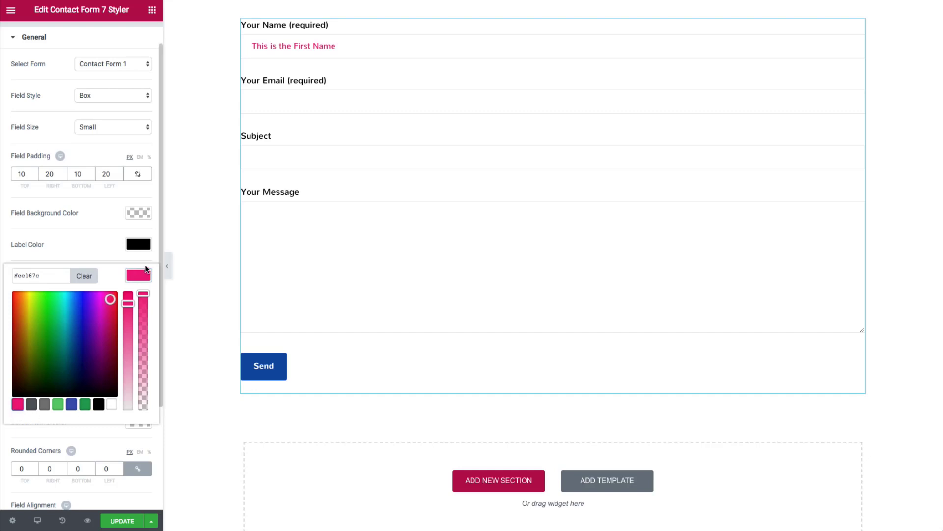
Set the field background color to dark grey rgb(84,89,95) and raise its opacity to nearly full.
{"action": "left_click", "coordinate": [139, 213]}
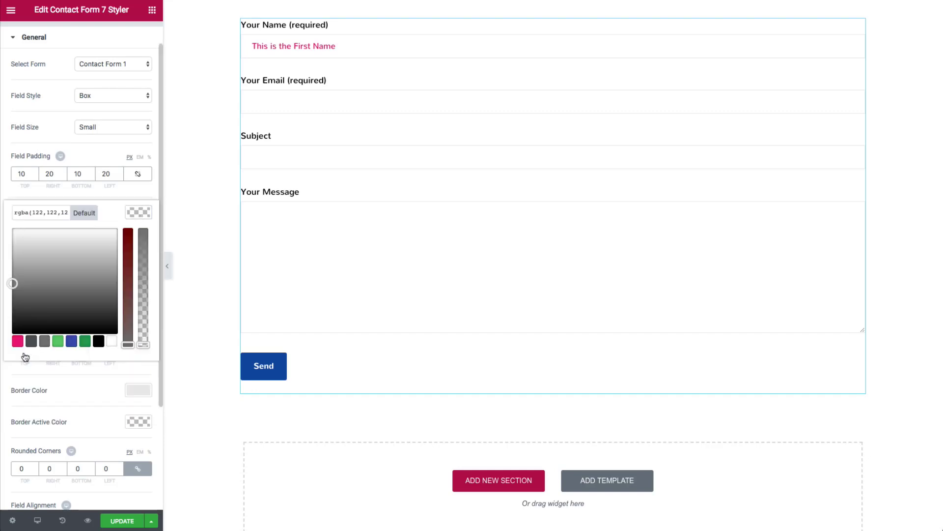
{"action": "left_click", "coordinate": [31, 341]}
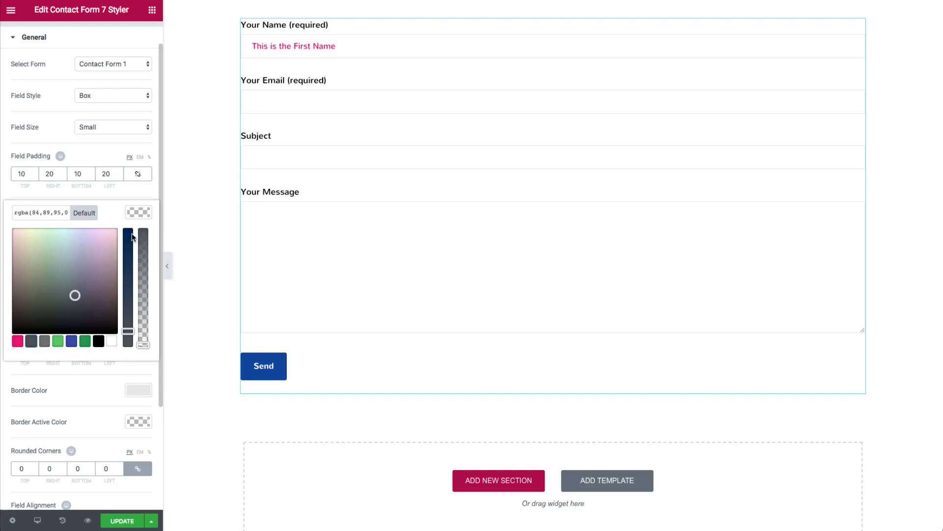
{"action": "left_click_drag", "start_coordinate": [140, 291], "coordinate": [134, 212]}
{"action": "left_click", "coordinate": [133, 211]}
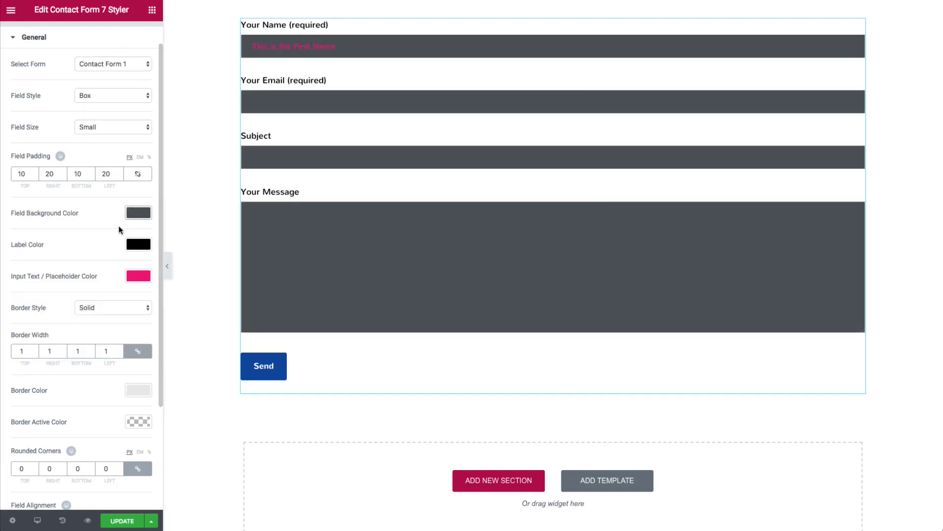
Set the input text and placeholder color to white #ffffff.
{"action": "left_click", "coordinate": [138, 276]}
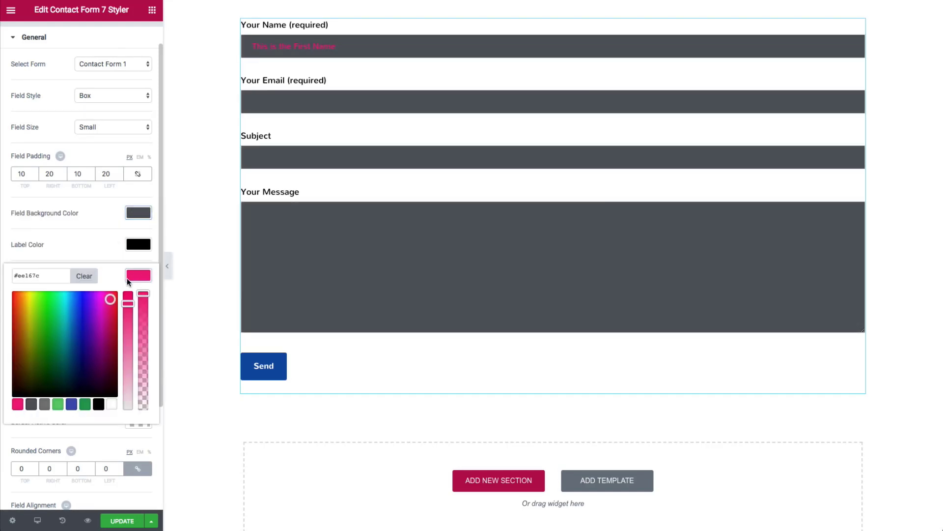
{"action": "left_click", "coordinate": [112, 404]}
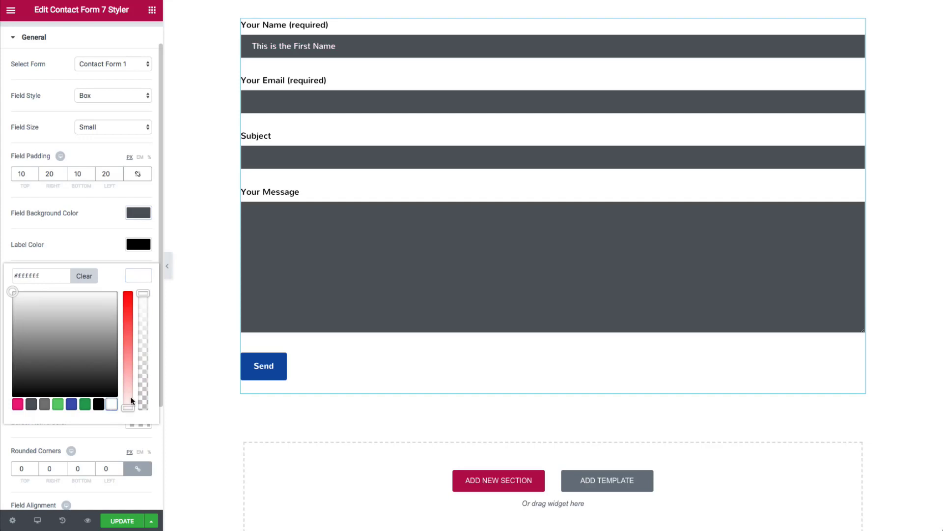
{"action": "left_click", "coordinate": [134, 275]}
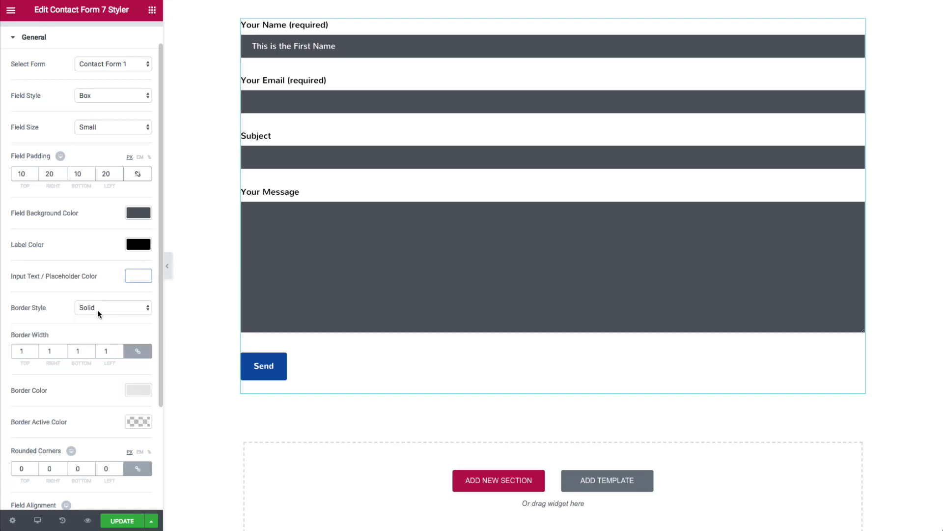
Lower the opacity of the dark grey field background color to fully transparent.
{"action": "left_click", "coordinate": [139, 212]}
{"action": "left_click", "coordinate": [143, 343]}
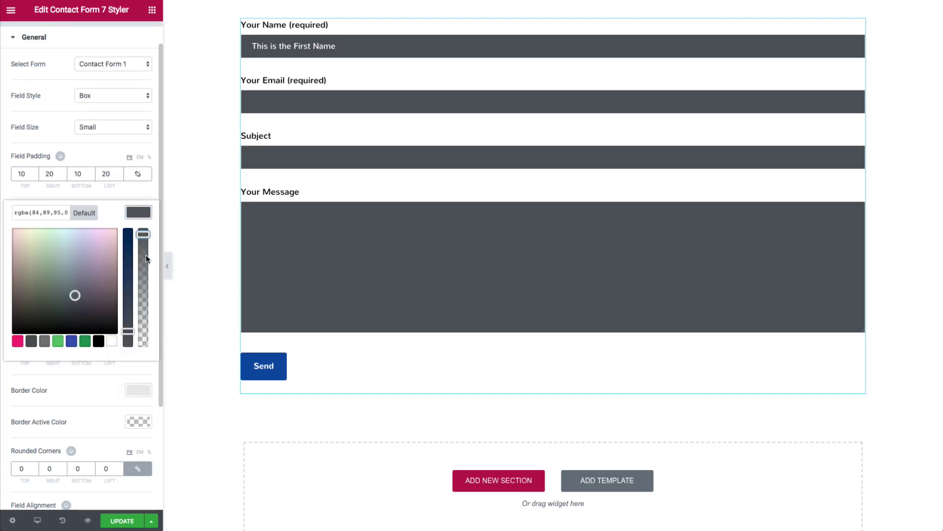
{"action": "left_click", "coordinate": [78, 393]}
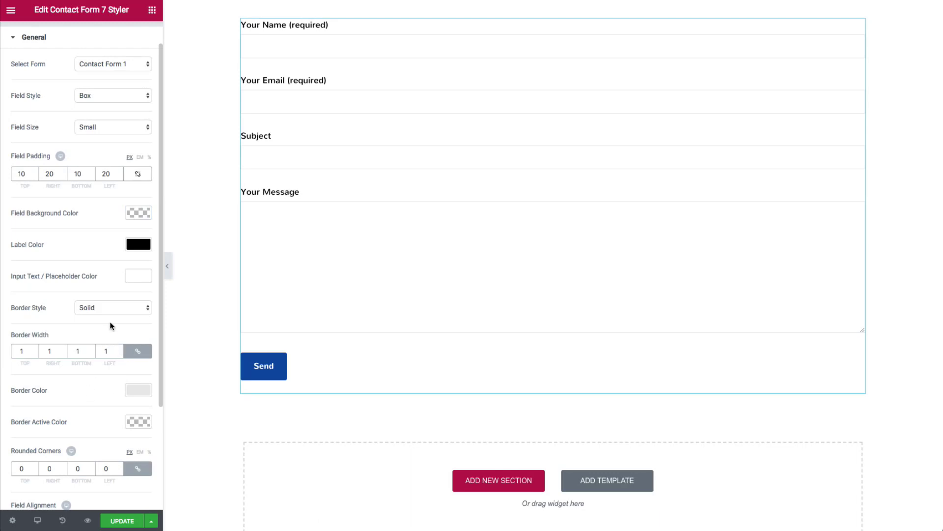
Try the Dotted, Double and Dashed border styles on the form fields, finishing back on Solid.
{"action": "left_click", "coordinate": [96, 309]}
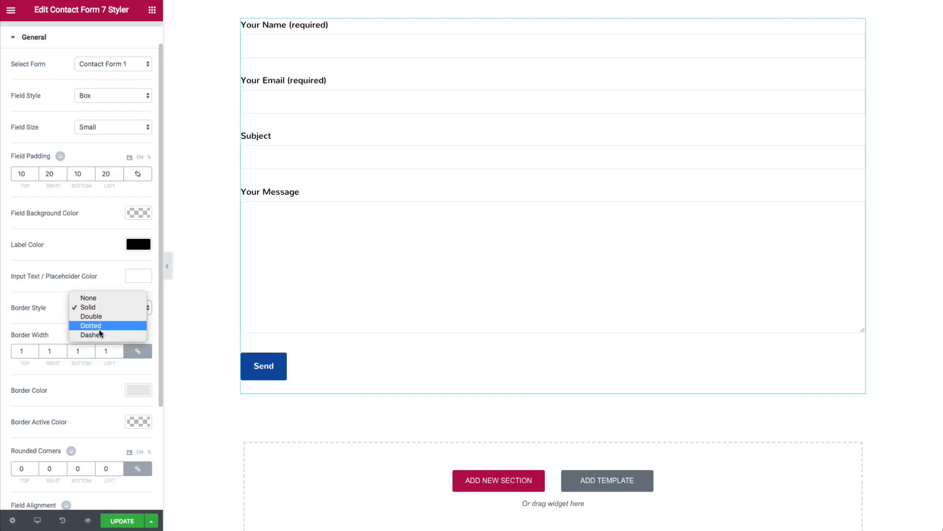
{"action": "left_click", "coordinate": [99, 329]}
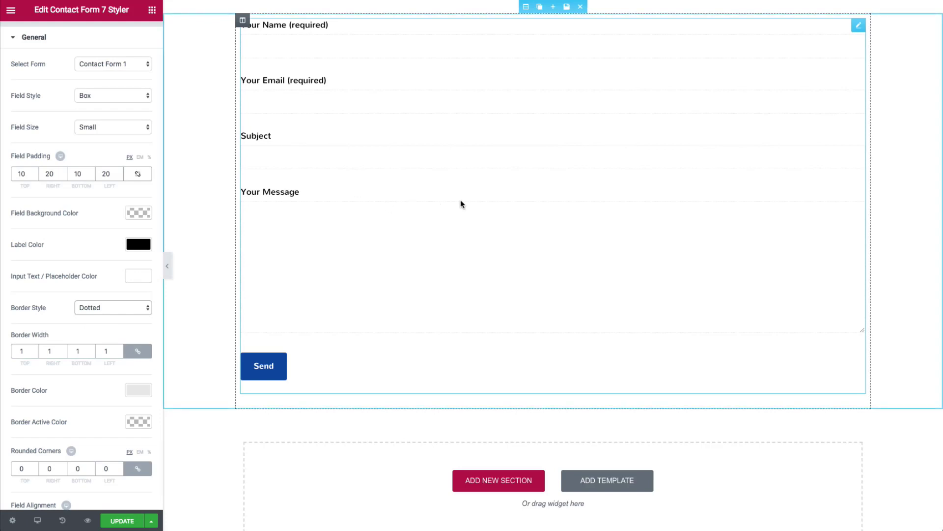
{"action": "left_click", "coordinate": [102, 310]}
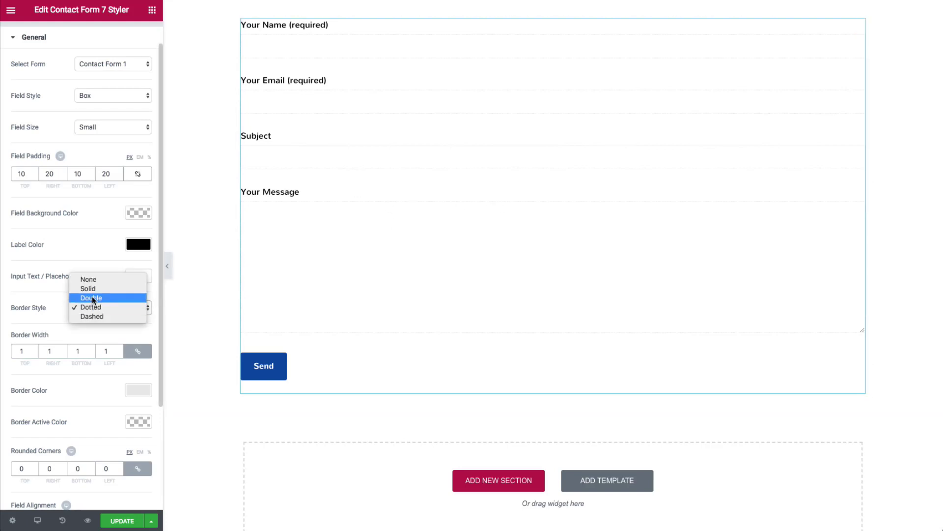
{"action": "left_click", "coordinate": [93, 296]}
{"action": "left_click", "coordinate": [111, 302]}
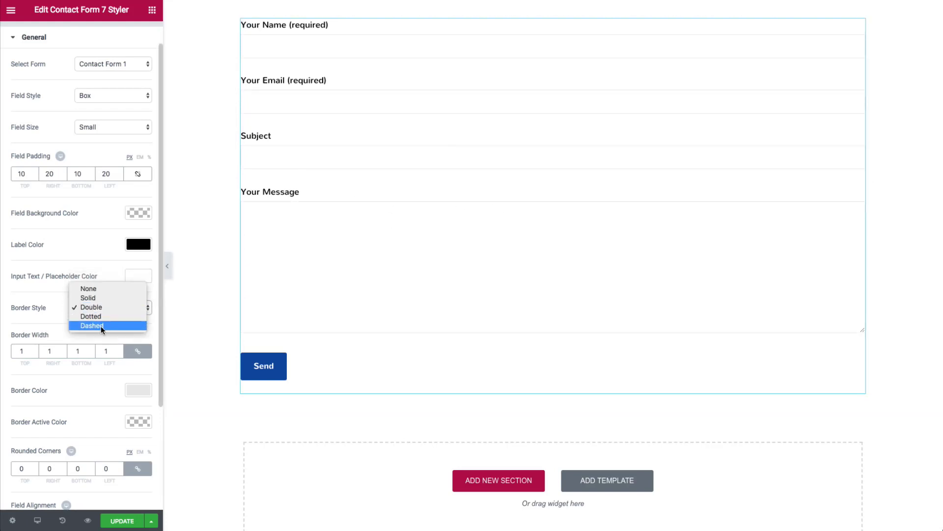
{"action": "left_click", "coordinate": [99, 325]}
{"action": "left_click", "coordinate": [99, 314]}
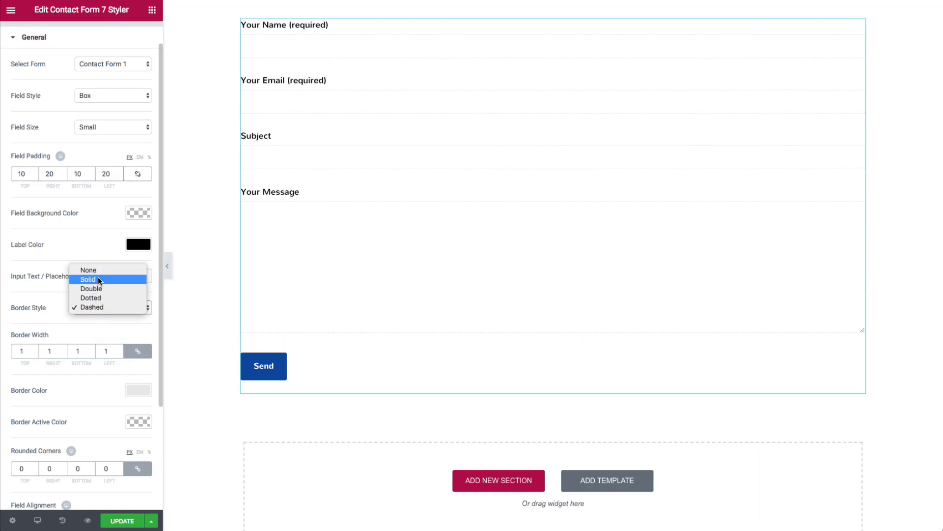
{"action": "left_click", "coordinate": [99, 276]}
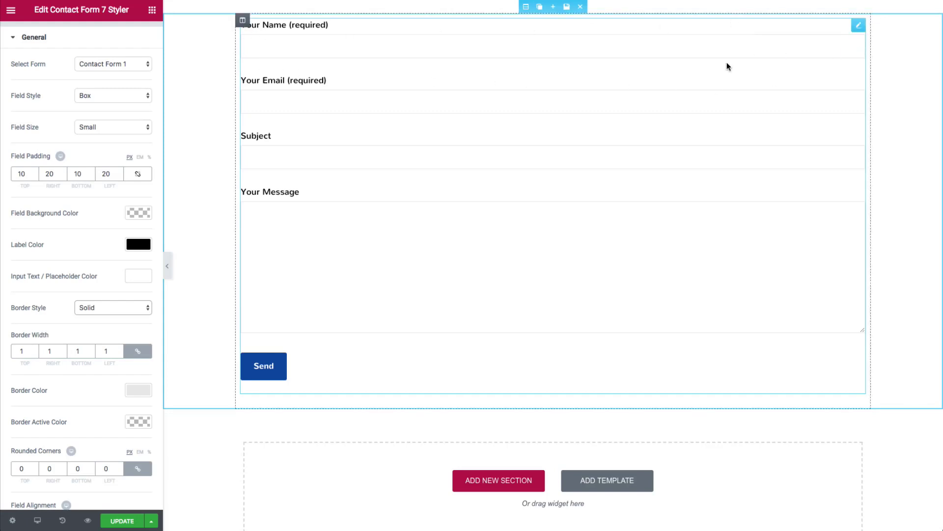
Set the border width to 5 on all sides and compare the Dotted, Dashed and Double styles, finishing on Solid.
{"action": "left_click", "coordinate": [23, 352]}
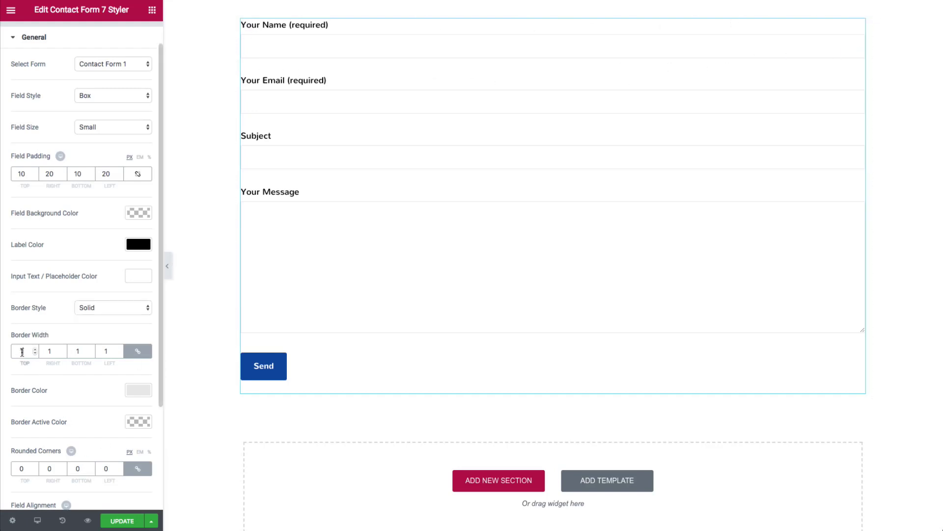
{"action": "type", "text": "5"}
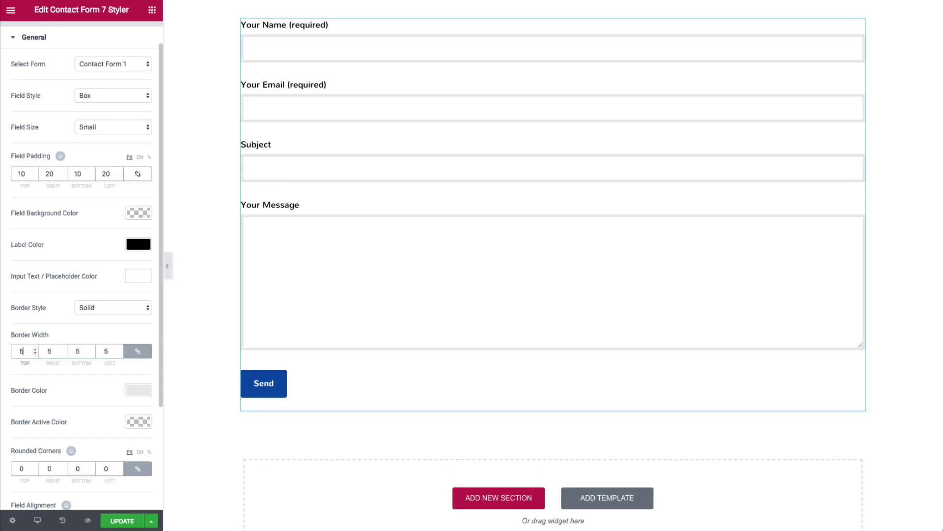
{"action": "left_click", "coordinate": [96, 309]}
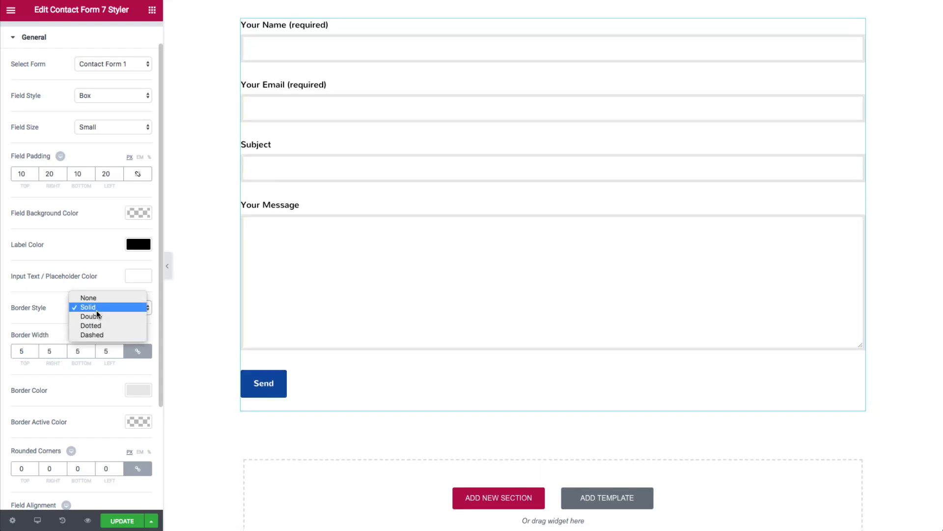
{"action": "left_click", "coordinate": [92, 323]}
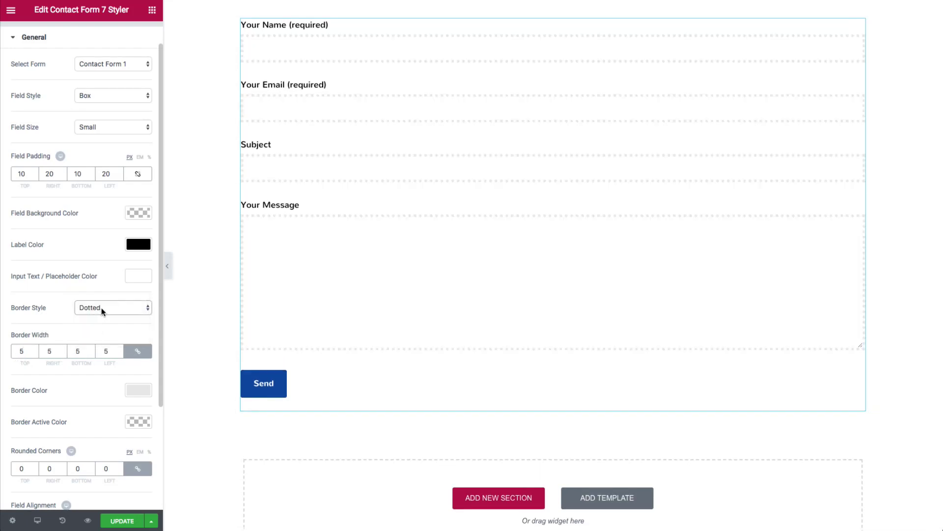
{"action": "left_click", "coordinate": [101, 309]}
{"action": "left_click", "coordinate": [100, 316]}
{"action": "left_click", "coordinate": [107, 306]}
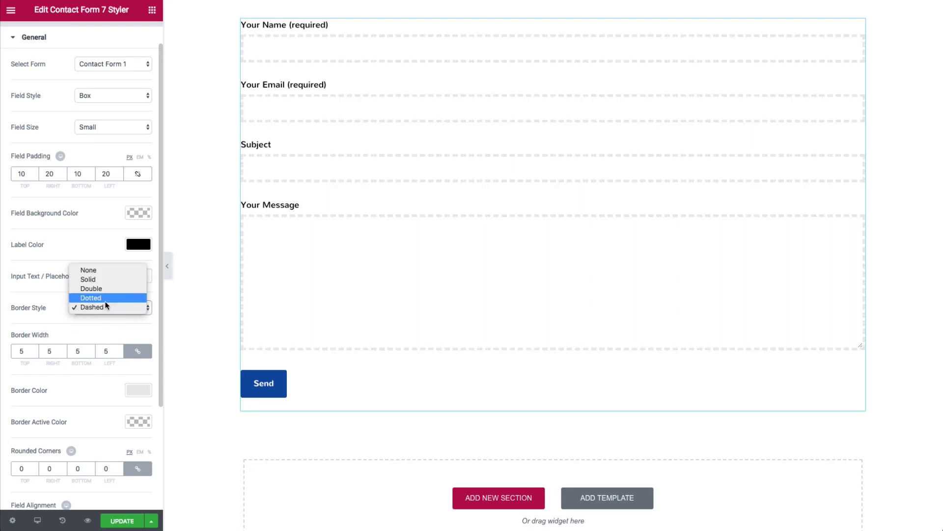
{"action": "left_click", "coordinate": [104, 288]}
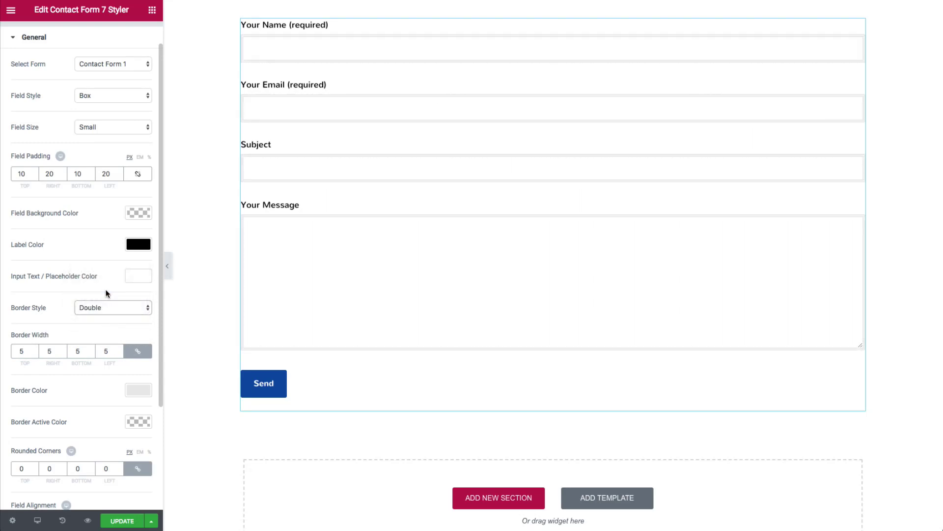
{"action": "left_click", "coordinate": [101, 308]}
{"action": "left_click", "coordinate": [101, 295]}
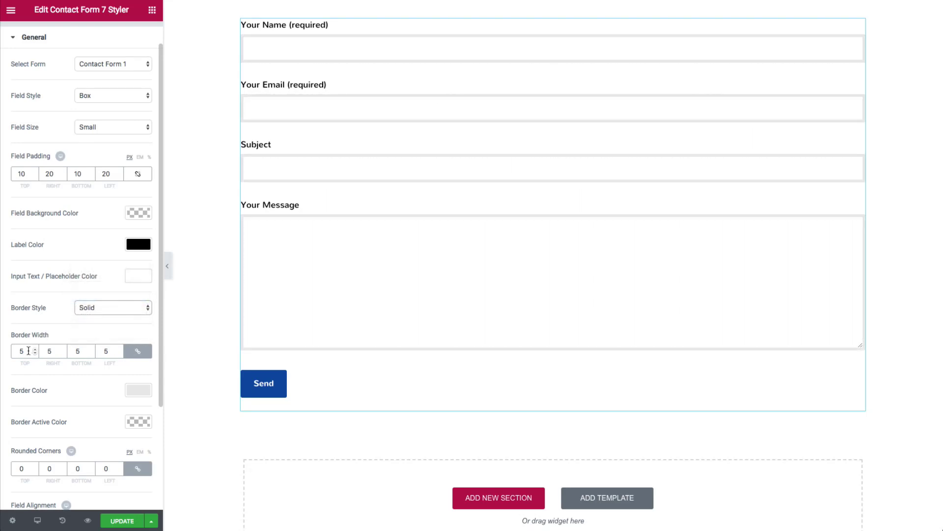
Set the field border width to 0 at the top, right and left, and to 2 at the bottom only.
{"action": "left_click_drag", "start_coordinate": [28, 350], "coordinate": [16, 351]}
{"action": "type", "text": "0"}
{"action": "left_click", "coordinate": [138, 350]}
{"action": "left_click", "coordinate": [77, 351]}
{"action": "key", "text": "BackSpace"}
{"action": "type", "text": "2"}
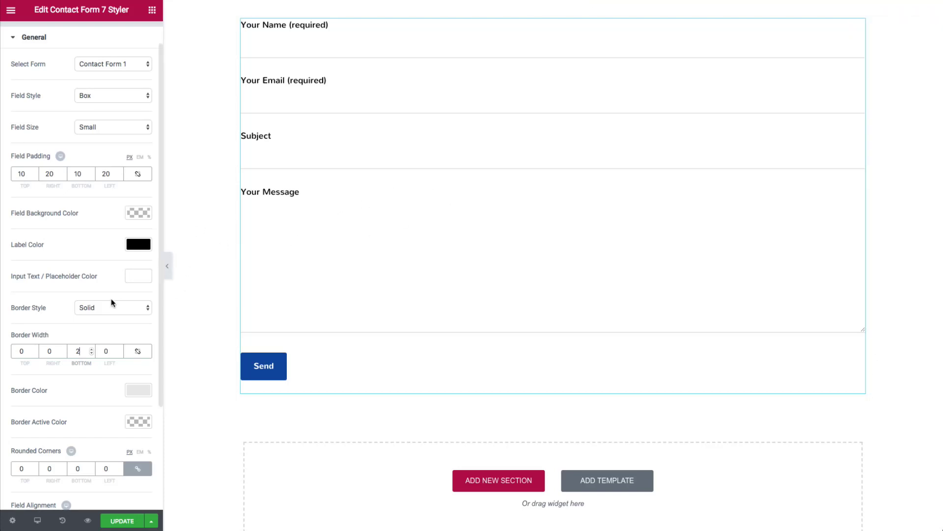
Enter "This is thfe First Name" in the Your Name field and set the input text and placeholder color to black.
{"action": "scroll", "coordinate": [113, 301], "scroll_direction": "down", "scroll_amount": 3}
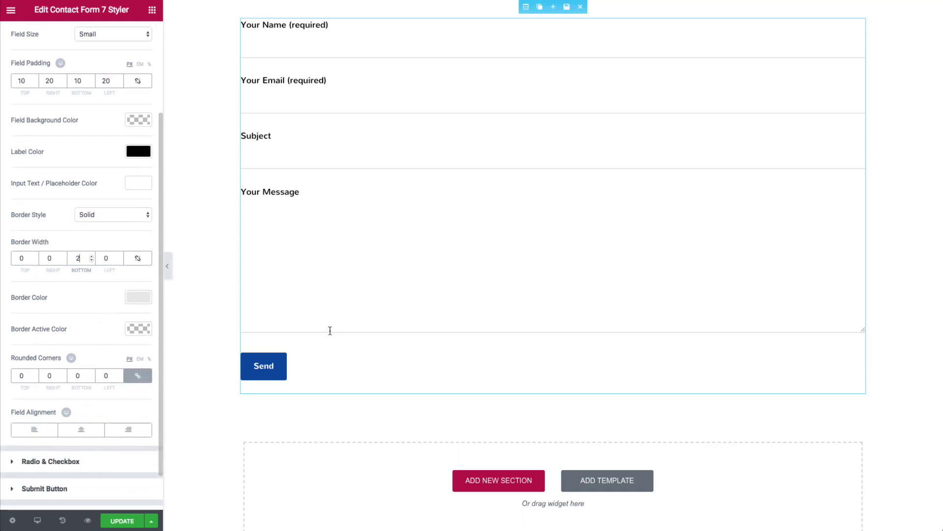
{"action": "left_click", "coordinate": [295, 47]}
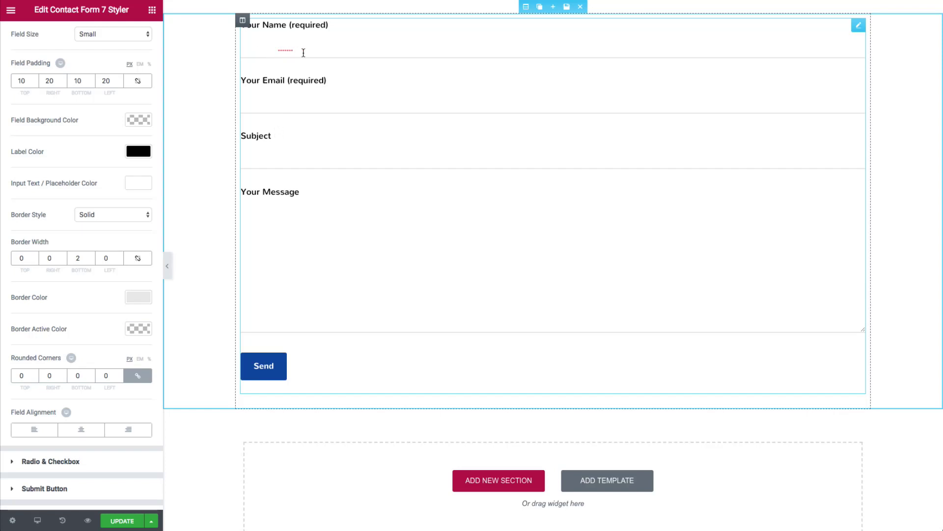
{"action": "left_click", "coordinate": [128, 182]}
{"action": "left_click", "coordinate": [98, 311]}
{"action": "left_click", "coordinate": [88, 163]}
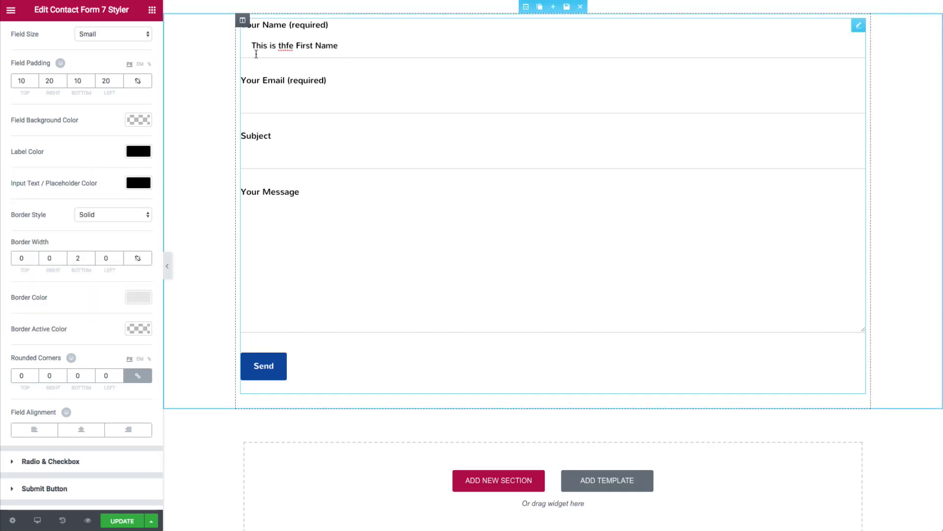
Set the border active color to pink #ee167c and focus each form field in turn to preview it.
{"action": "left_click", "coordinate": [137, 328]}
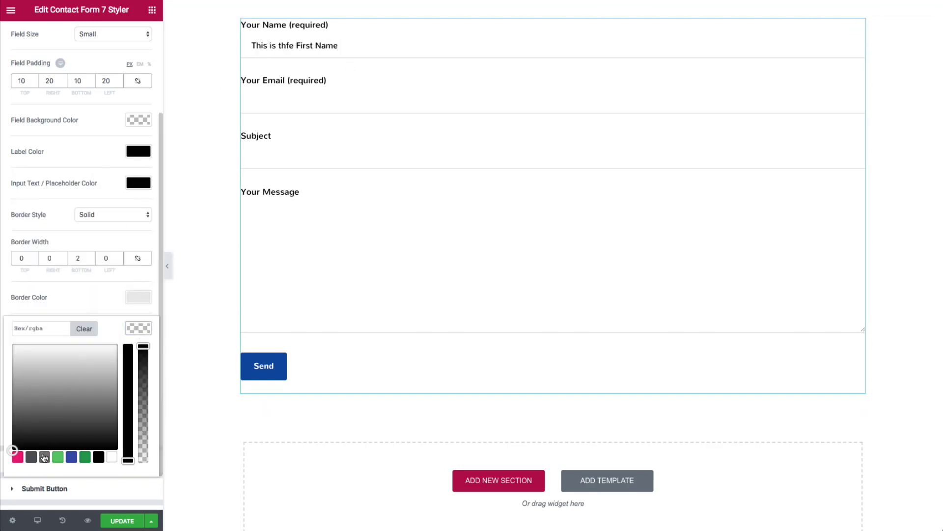
{"action": "left_click", "coordinate": [17, 457]}
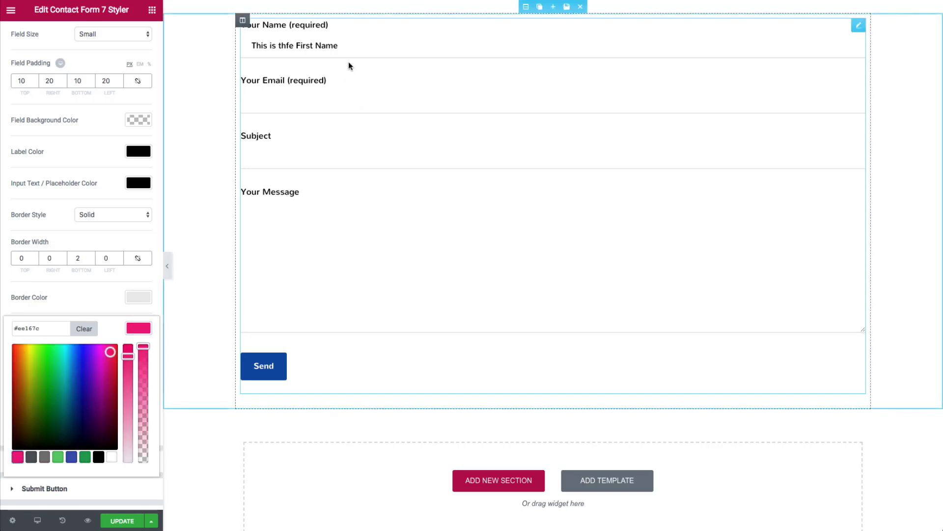
{"action": "left_click", "coordinate": [344, 48]}
{"action": "left_click", "coordinate": [326, 100]}
{"action": "left_click", "coordinate": [316, 162]}
{"action": "left_click", "coordinate": [314, 219]}
{"action": "left_click", "coordinate": [316, 162]}
{"action": "left_click", "coordinate": [316, 99]}
{"action": "left_click", "coordinate": [322, 52]}
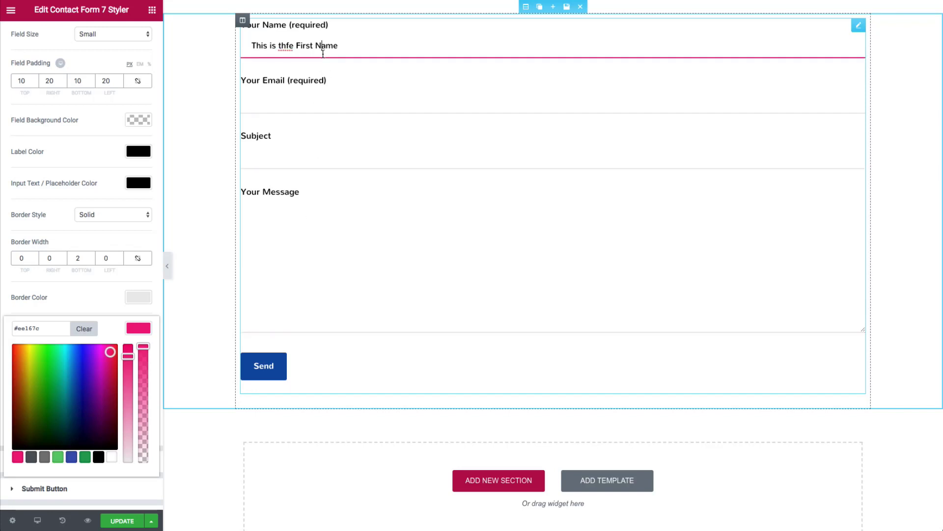
Delete the sample text from the Your Name field and close the color picker.
{"action": "triple_click", "coordinate": [324, 51]}
{"action": "key", "text": "BackSpace"}
{"action": "left_click", "coordinate": [110, 147]}
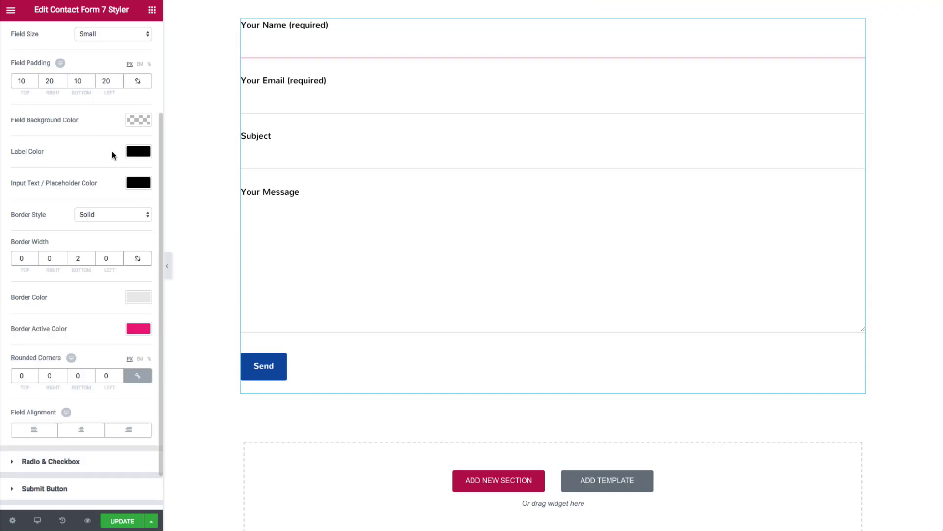
Link the border width values and set all four sides to 2.
{"action": "scroll", "coordinate": [40, 300], "scroll_direction": "down", "scroll_amount": 1}
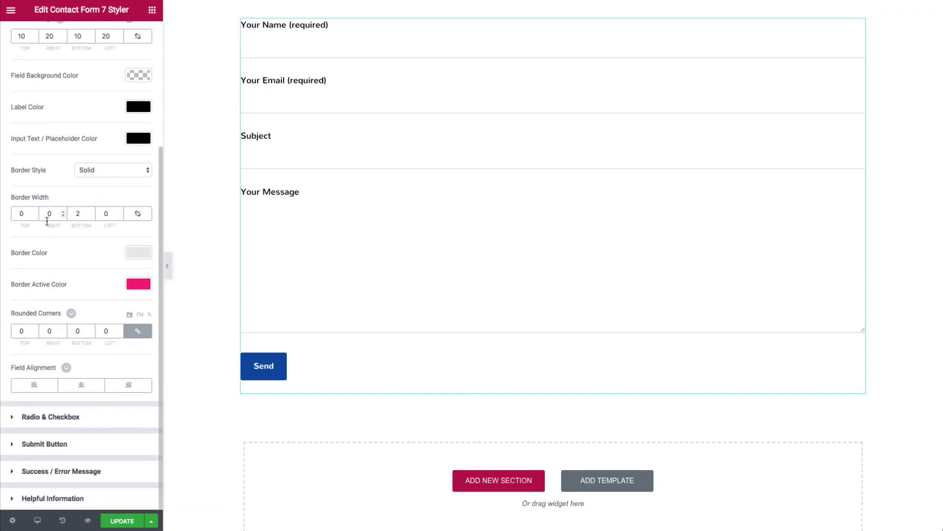
{"action": "left_click", "coordinate": [138, 214]}
{"action": "left_click", "coordinate": [35, 211]}
{"action": "left_click", "coordinate": [35, 212]}
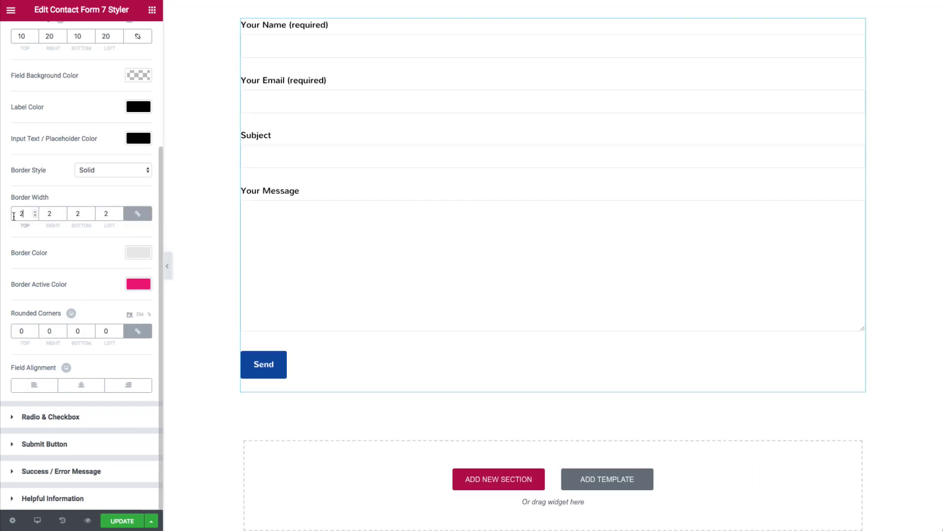
Try rounded corners of 100, 85 and 79 px on all four corners of the fields.
{"action": "double_click", "coordinate": [24, 332]}
{"action": "type", "text": "100"}
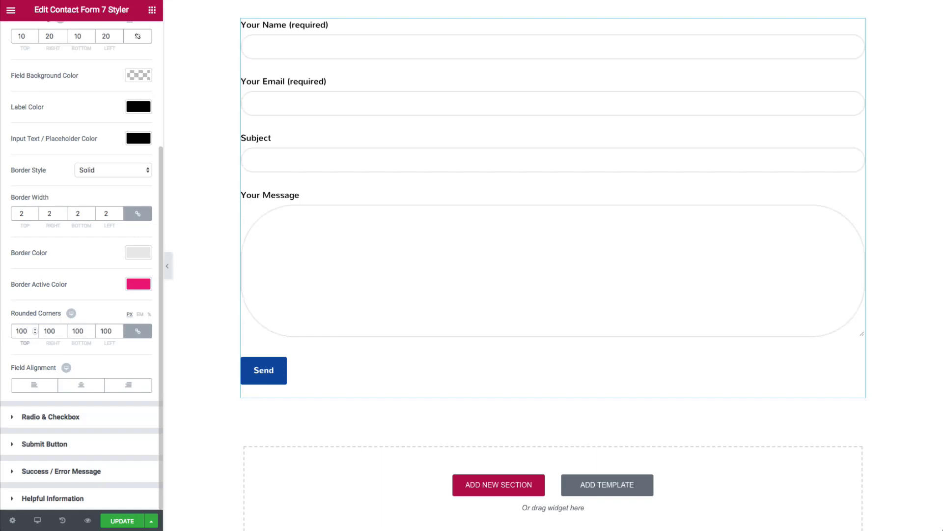
{"action": "key", "text": "ctrl+a"}
{"action": "type", "text": "85"}
{"action": "key", "text": "BackSpace"}
{"action": "key", "text": "BackSpace"}
{"action": "type", "text": "79"}
Reduce the rounded corners gradually to 8 px on all four corners of the fields.
{"action": "key", "text": "Down"}
{"action": "key", "text": "Down"}
{"action": "key", "text": "Down"}
{"action": "key", "text": "Down"}
{"action": "key", "text": "Down"}
{"action": "key", "text": "Down"}
{"action": "key", "text": "Down"}
{"action": "key", "text": "Down"}
{"action": "key", "text": "Down"}
{"action": "key", "text": "Down"}
{"action": "key", "text": "Down"}
{"action": "key", "text": "Down"}
{"action": "key", "text": "Down"}
{"action": "key", "text": "Down"}
{"action": "key", "text": "Down"}
{"action": "key", "text": "Down"}
{"action": "key", "text": "Down"}
{"action": "key", "text": "Down"}
{"action": "key", "text": "Down"}
{"action": "key", "text": "Down"}
{"action": "key", "text": "Down"}
{"action": "key", "text": "Down"}
{"action": "key", "text": "Down"}
{"action": "key", "text": "Down"}
{"action": "key", "text": "Down"}
{"action": "key", "text": "Down"}
{"action": "key", "text": "Down"}
{"action": "key", "text": "Down"}
{"action": "key", "text": "Down"}
{"action": "key", "text": "Down"}
{"action": "key", "text": "Down"}
{"action": "key", "text": "Down"}
{"action": "key", "text": "Down"}
{"action": "key", "text": "Down"}
{"action": "key", "text": "Down"}
{"action": "key", "text": "Down"}
{"action": "key", "text": "Down"}
{"action": "key", "text": "Down"}
{"action": "key", "text": "Down"}
{"action": "key", "text": "Down"}
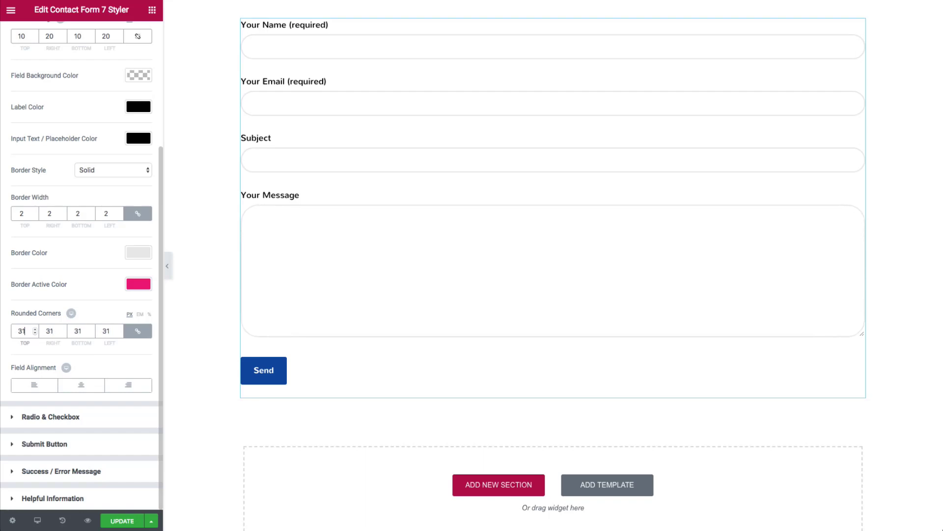
{"action": "key", "text": "Down"}
{"action": "key", "text": "Down"}
{"action": "key", "text": "Down"}
{"action": "key", "text": "Down"}
{"action": "key", "text": "Down"}
{"action": "key", "text": "Down"}
{"action": "key", "text": "Up"}
{"action": "key", "text": "Up"}
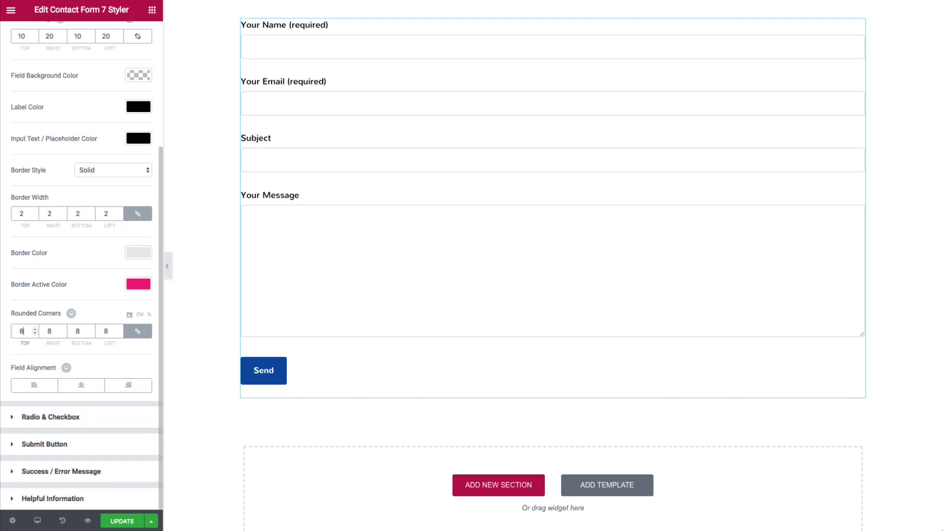
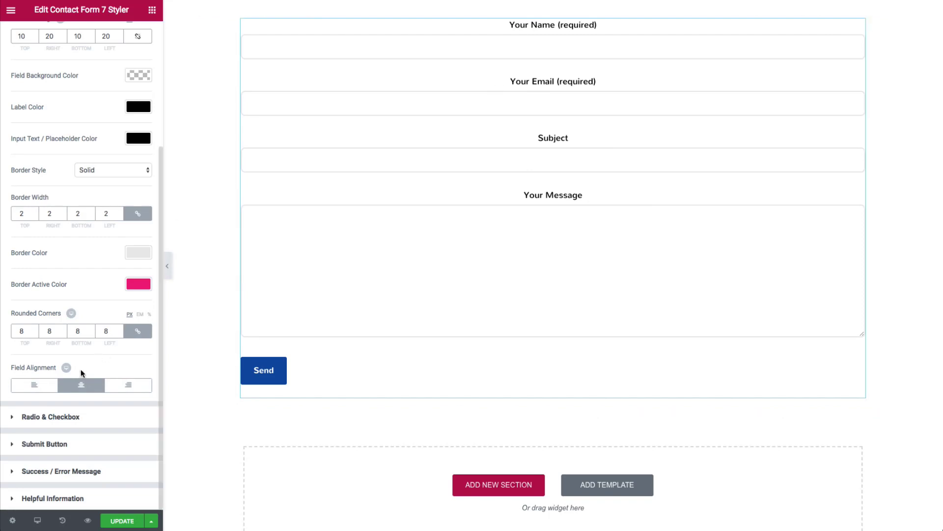
Align the form fields and their labels to the left.
{"action": "left_click", "coordinate": [34, 384]}
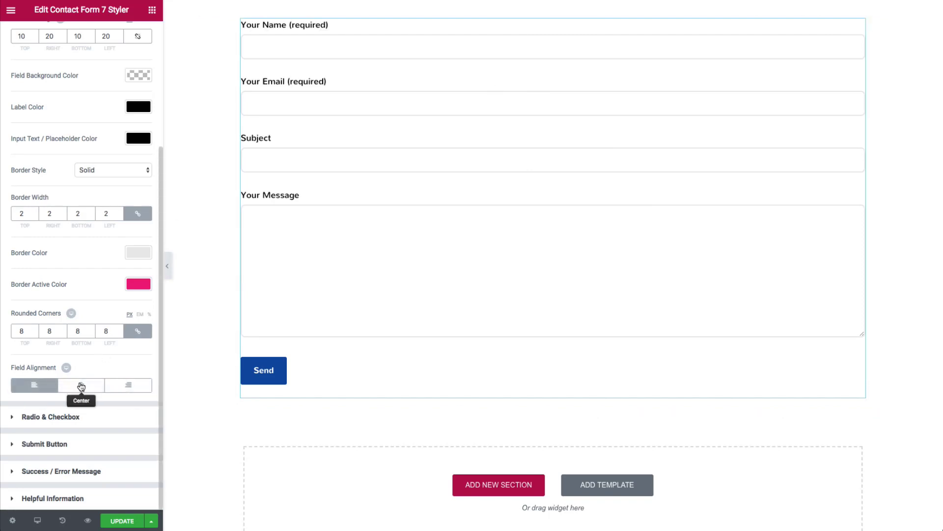
{"action": "left_click", "coordinate": [68, 417]}
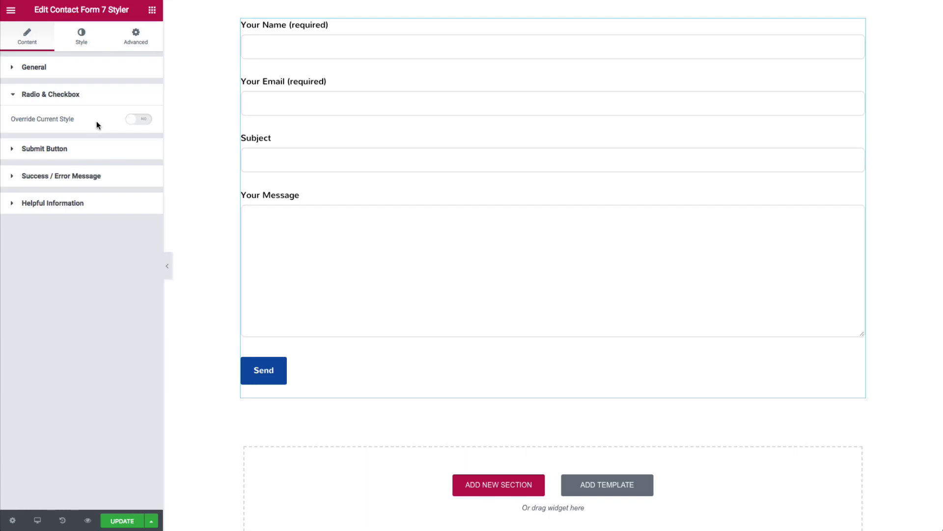
{"action": "left_click", "coordinate": [139, 120]}
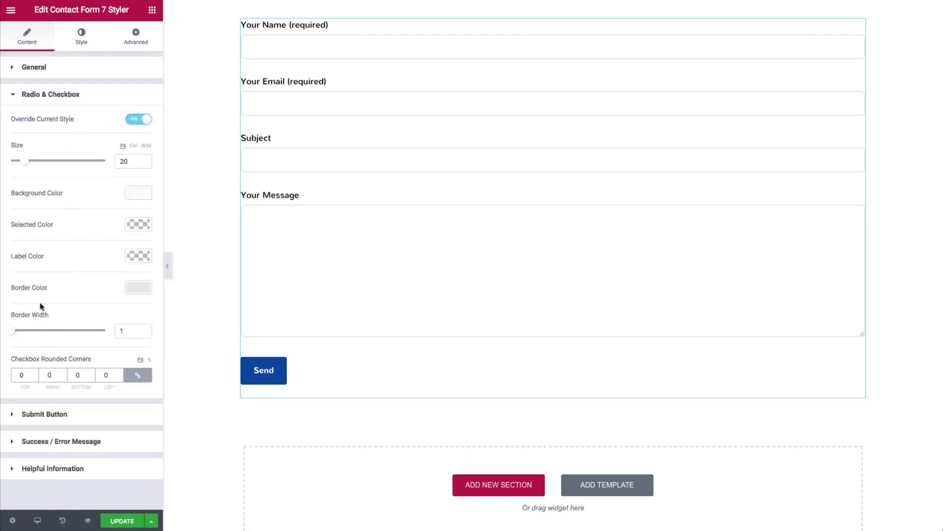
{"action": "left_click", "coordinate": [138, 120]}
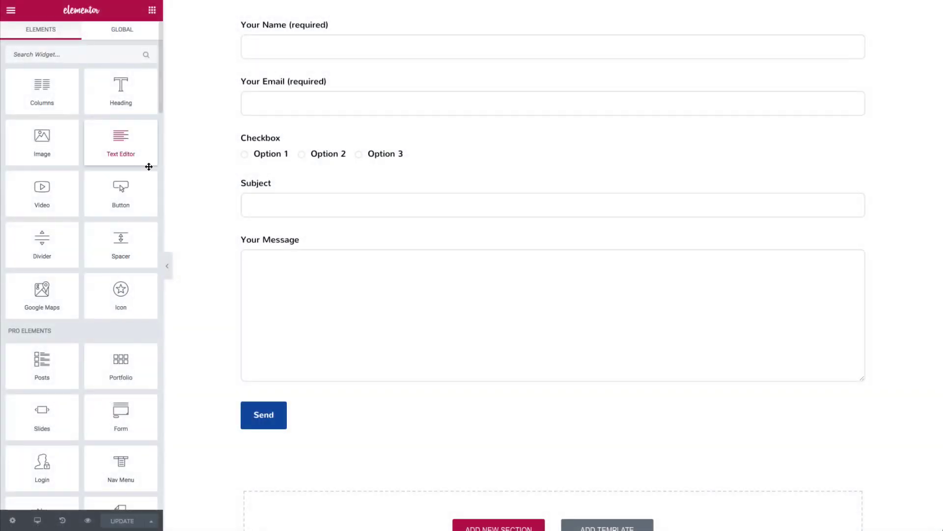
Select the contact form, enable Override Current Style for its radio buttons and checkboxes, and set their size to 23 px.
{"action": "left_click", "coordinate": [289, 155]}
{"action": "left_click", "coordinate": [40, 75]}
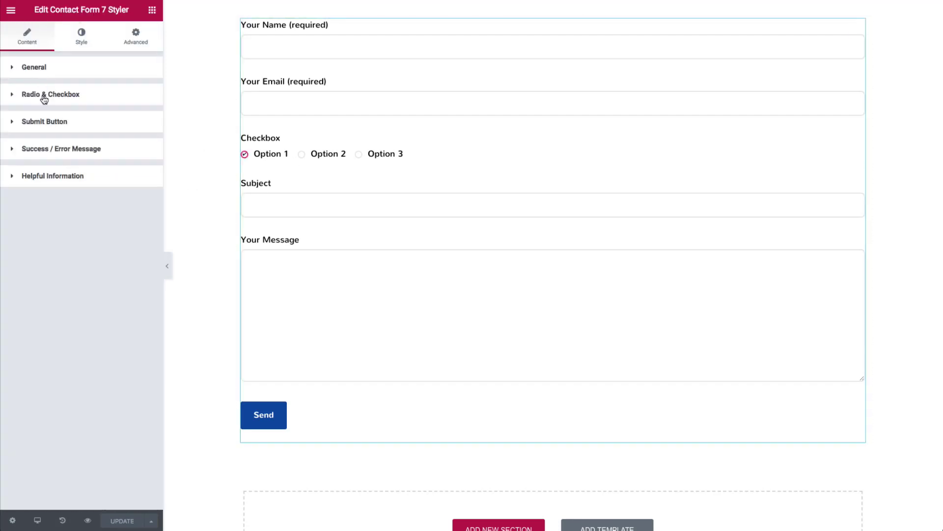
{"action": "left_click", "coordinate": [44, 98]}
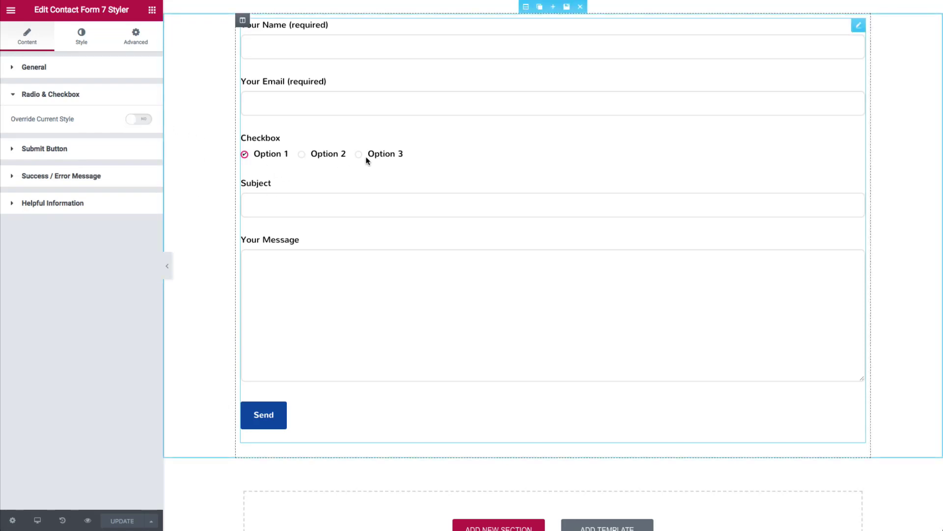
{"action": "left_click", "coordinate": [138, 120]}
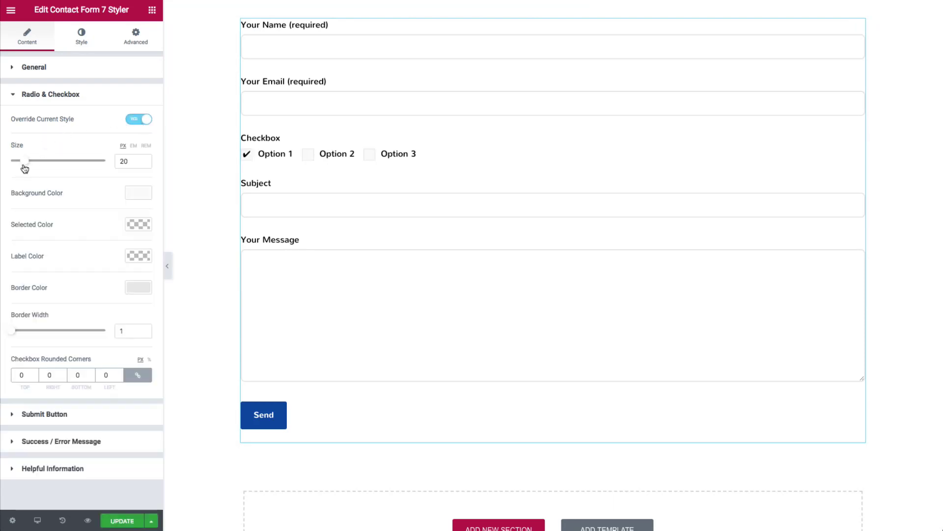
{"action": "mouse_move", "coordinate": [24, 165]}
{"action": "left_mouse_down"}
{"action": "mouse_move", "coordinate": [51, 166]}
{"action": "mouse_move", "coordinate": [34, 168]}
{"action": "left_mouse_up"}
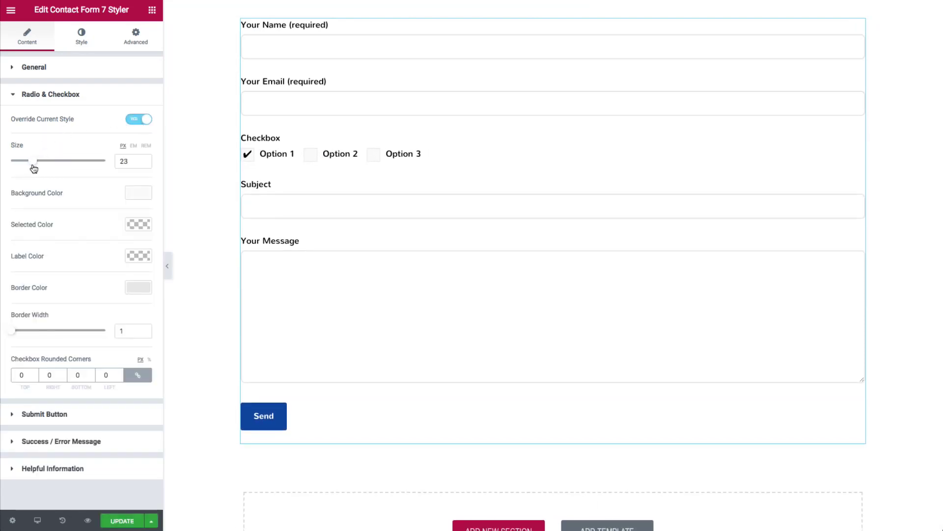
Set the checkbox background color to pink #ee167c and the selected color to white #ffffff.
{"action": "left_click", "coordinate": [138, 193]}
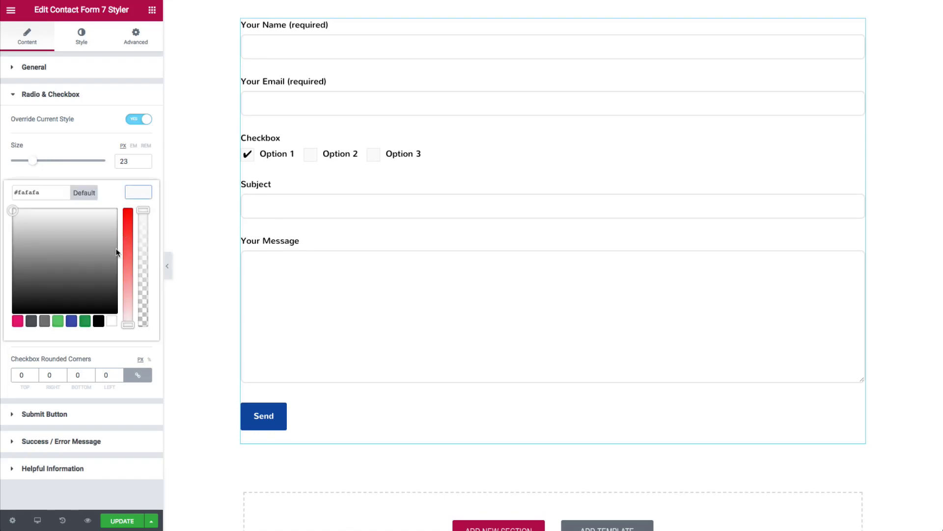
{"action": "left_click", "coordinate": [18, 322]}
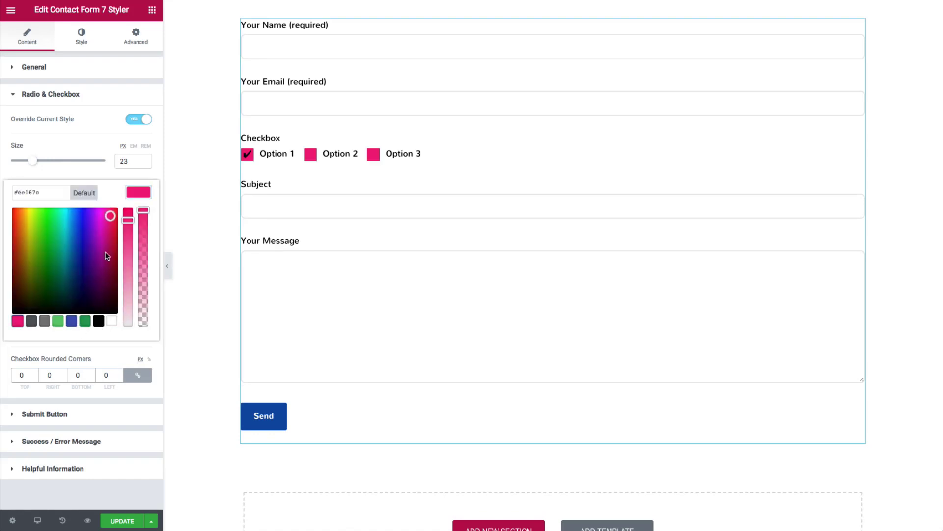
{"action": "left_click", "coordinate": [133, 196]}
{"action": "left_click", "coordinate": [142, 227]}
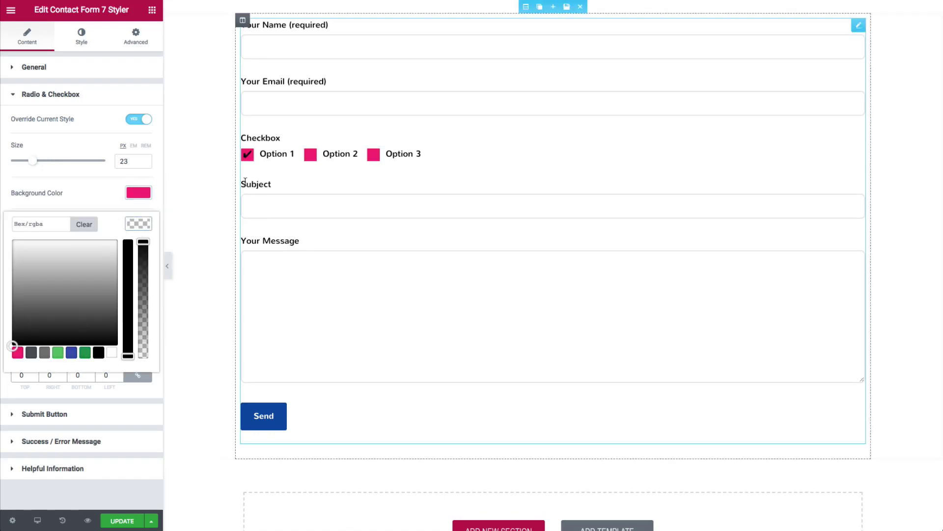
{"action": "left_click", "coordinate": [111, 353]}
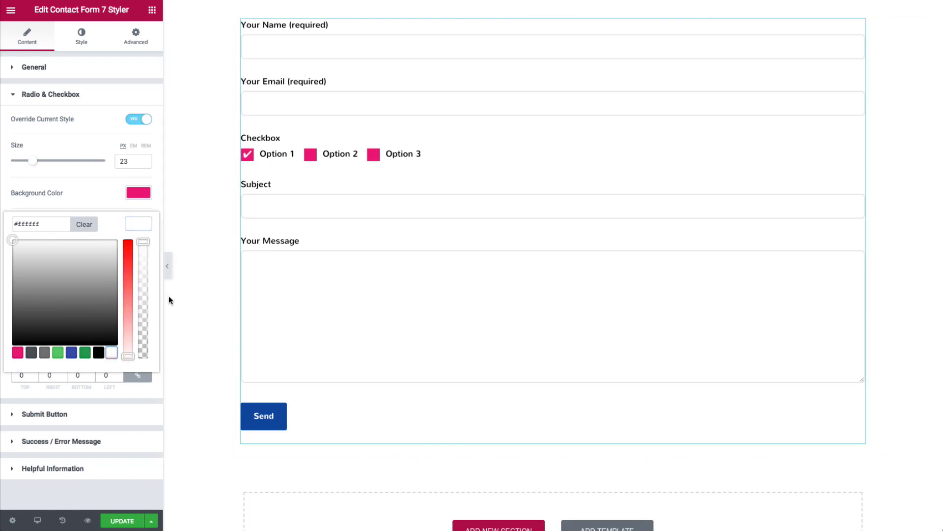
{"action": "left_click", "coordinate": [140, 225]}
Set the label color of the checkbox options to green #61ce70.
{"action": "left_click", "coordinate": [134, 259]}
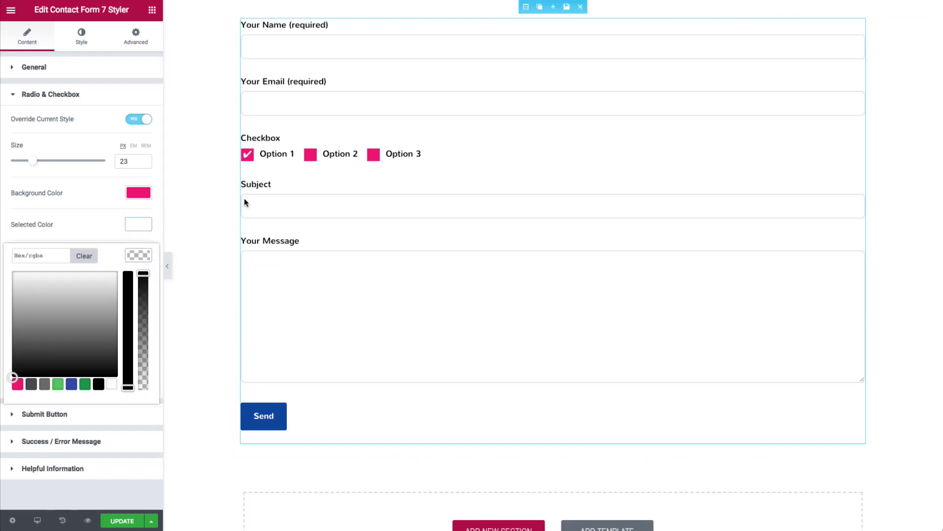
{"action": "left_click", "coordinate": [58, 383]}
{"action": "left_click", "coordinate": [141, 256]}
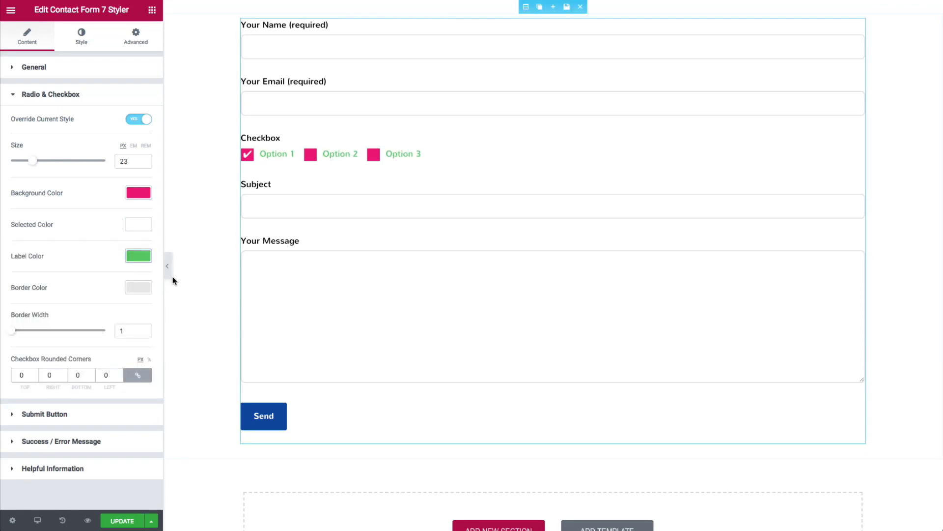
Give the checkboxes a black #000000 border with a width of 3.
{"action": "left_click", "coordinate": [139, 287]}
{"action": "left_click", "coordinate": [98, 415]}
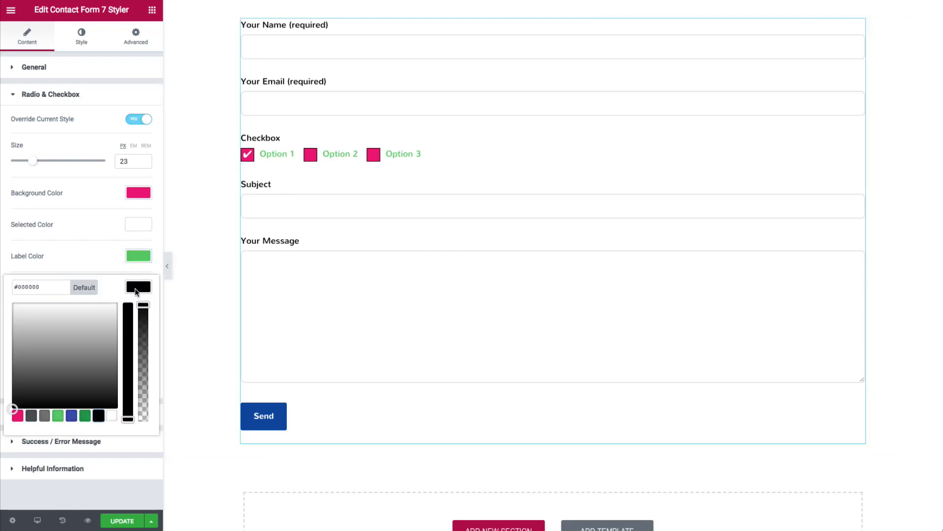
{"action": "left_click", "coordinate": [139, 287]}
{"action": "left_click_drag", "start_coordinate": [15, 334], "coordinate": [22, 336]}
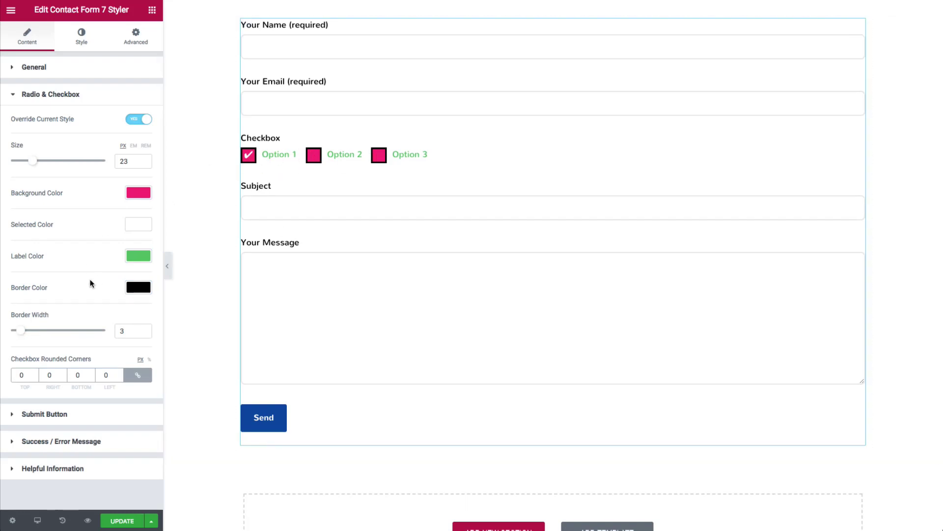
{"action": "left_click", "coordinate": [139, 258]}
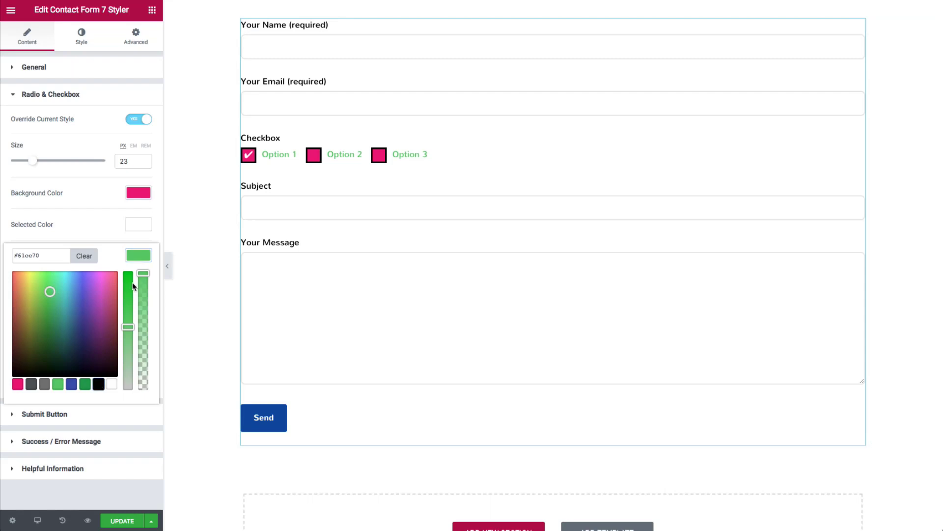
{"action": "left_click", "coordinate": [133, 260]}
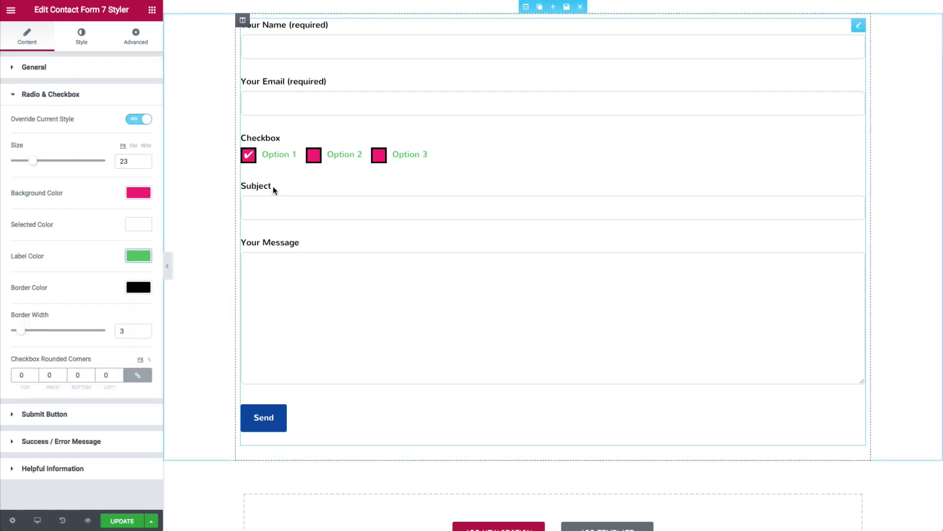
Set the checkbox rounded corners to 100 px on all sides and reduce the checkbox size to 15 px.
{"action": "left_click_drag", "start_coordinate": [25, 379], "coordinate": [13, 378]}
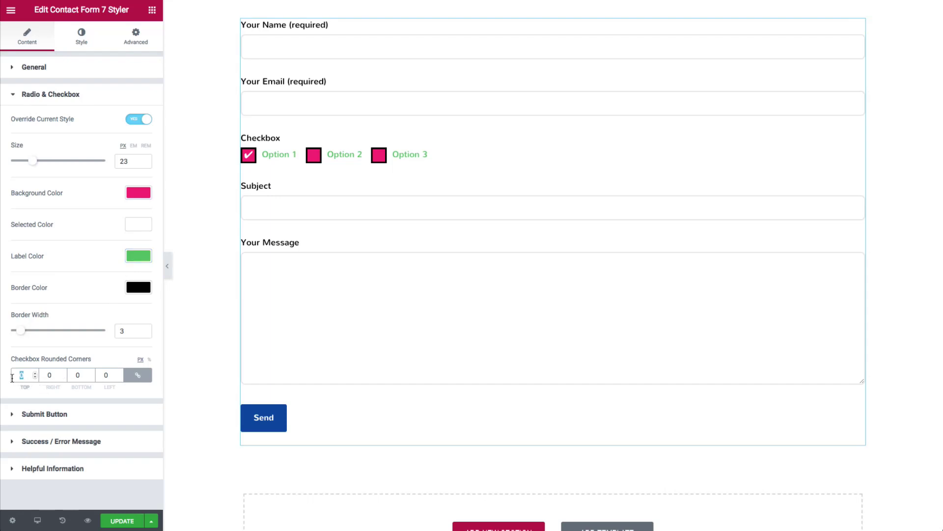
{"action": "type", "text": "100"}
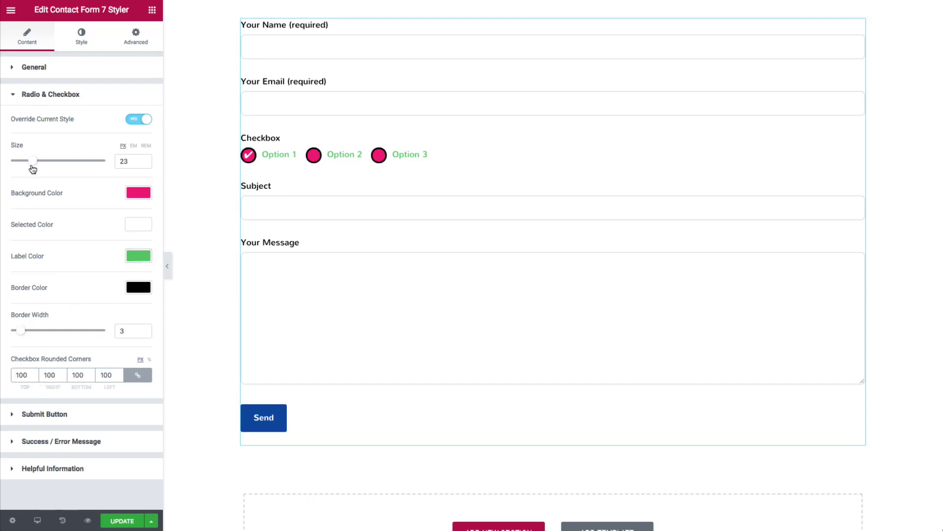
{"action": "left_click_drag", "start_coordinate": [32, 166], "coordinate": [11, 167]}
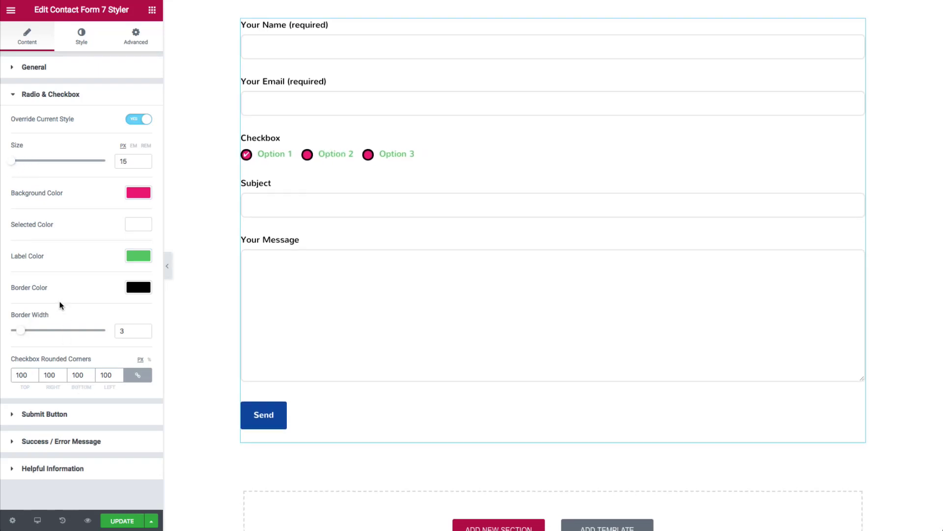
Try center, right and justified alignment for the submit button and return it to left alignment.
{"action": "left_click", "coordinate": [47, 414]}
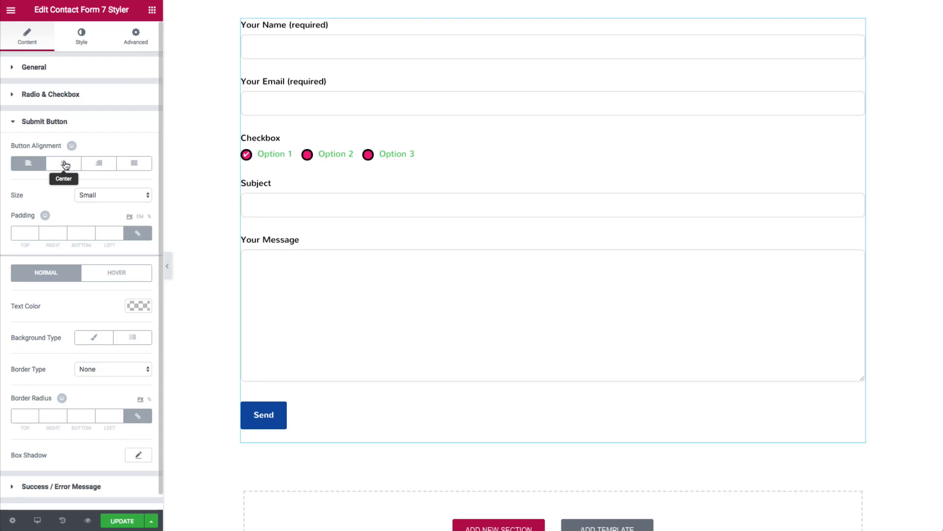
{"action": "left_click", "coordinate": [65, 165]}
{"action": "left_click", "coordinate": [99, 165]}
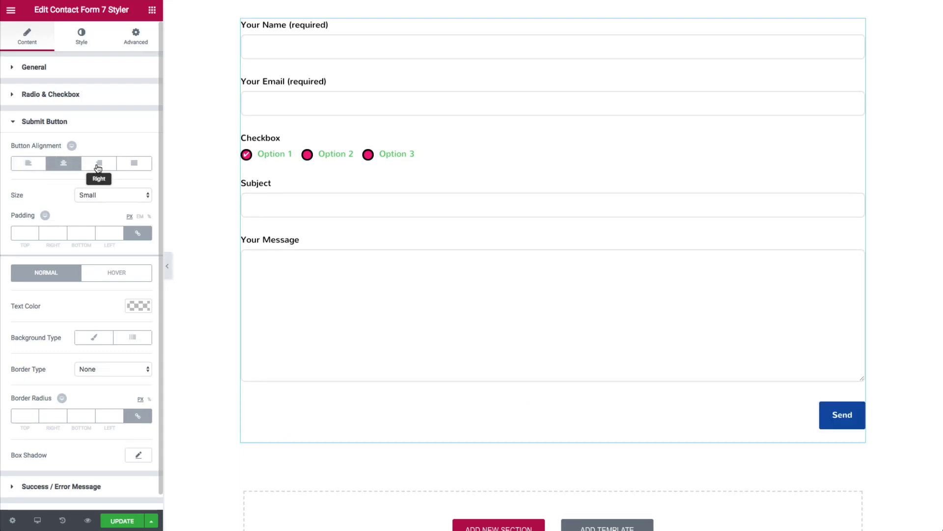
{"action": "left_click", "coordinate": [137, 168]}
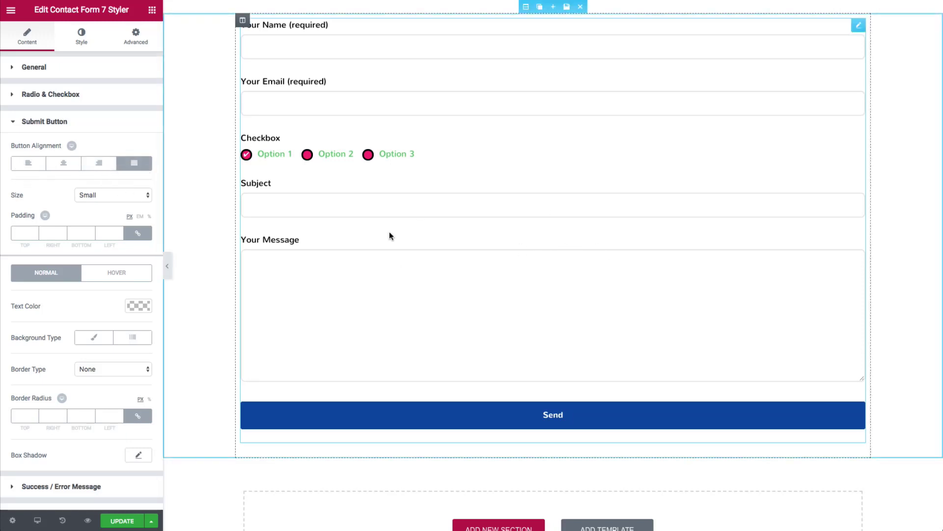
{"action": "left_click", "coordinate": [31, 169]}
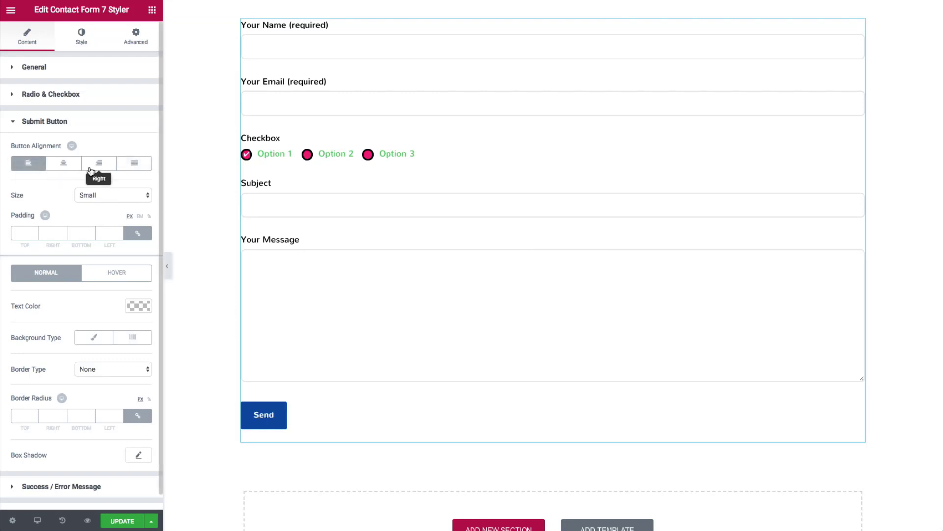
{"action": "left_click", "coordinate": [134, 164]}
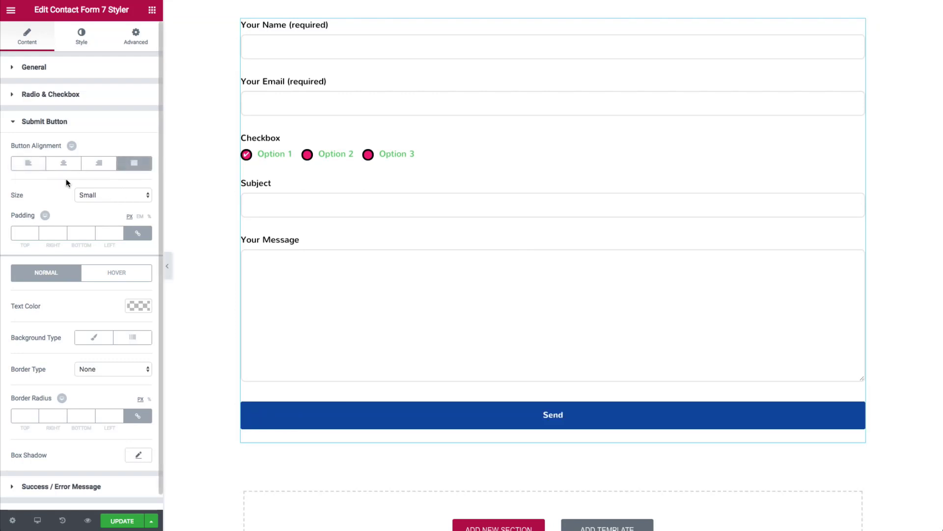
{"action": "left_click", "coordinate": [30, 170]}
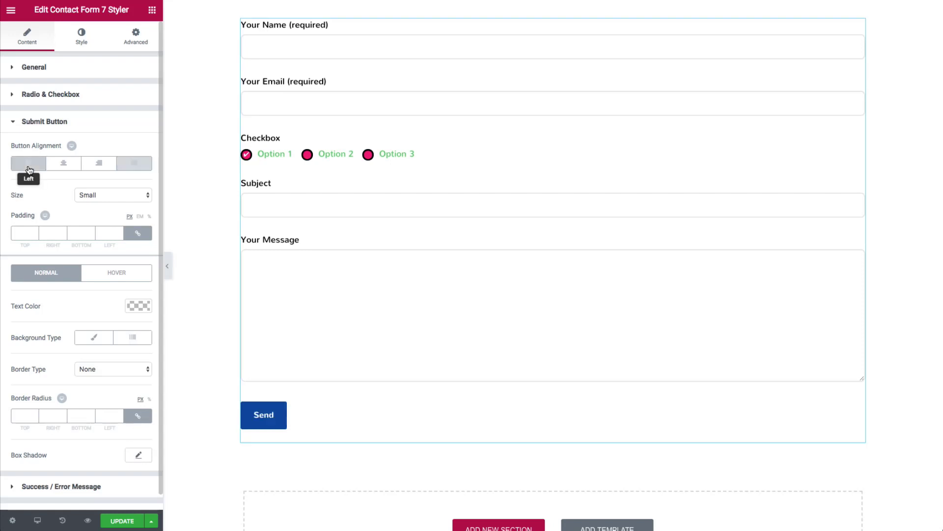
Try the Extra Large and Medium sizes for the submit button and set it back to Small.
{"action": "left_click", "coordinate": [105, 197]}
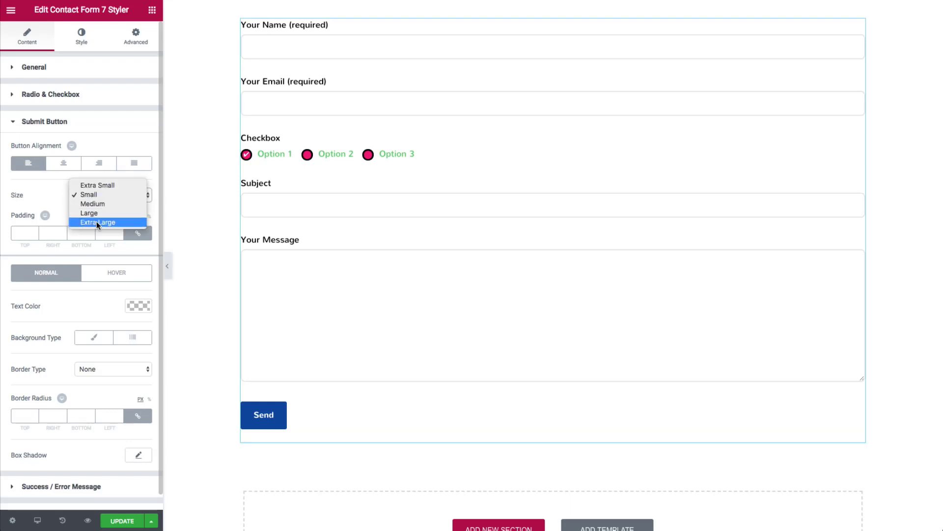
{"action": "left_click", "coordinate": [97, 223]}
{"action": "left_click", "coordinate": [100, 195]}
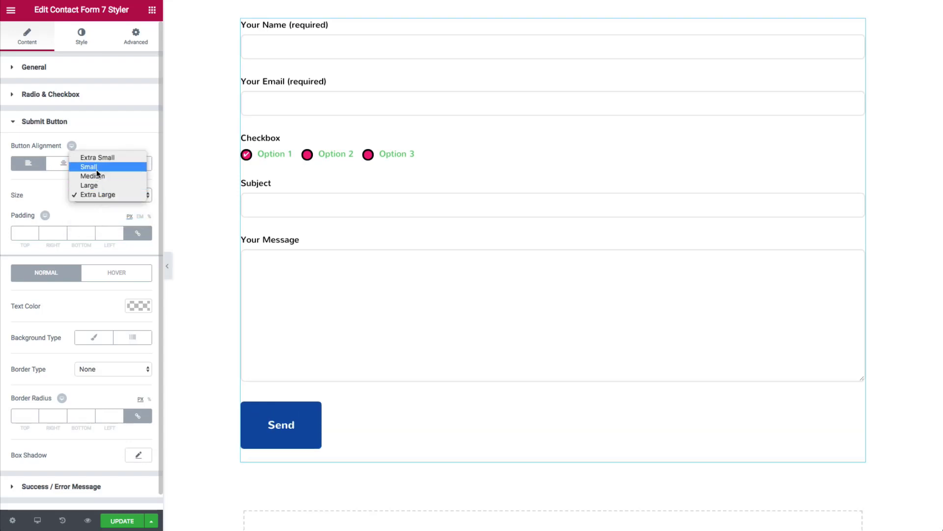
{"action": "key", "text": "Escape"}
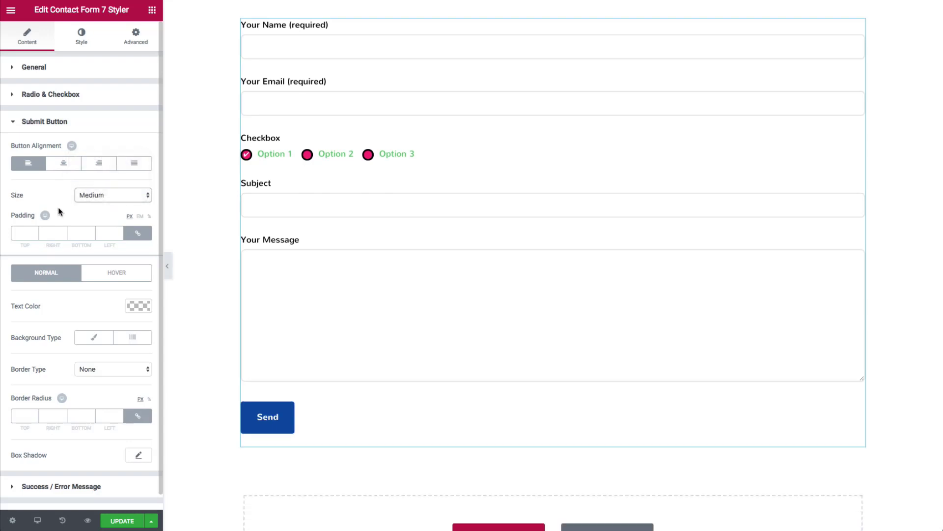
{"action": "left_click", "coordinate": [108, 195]}
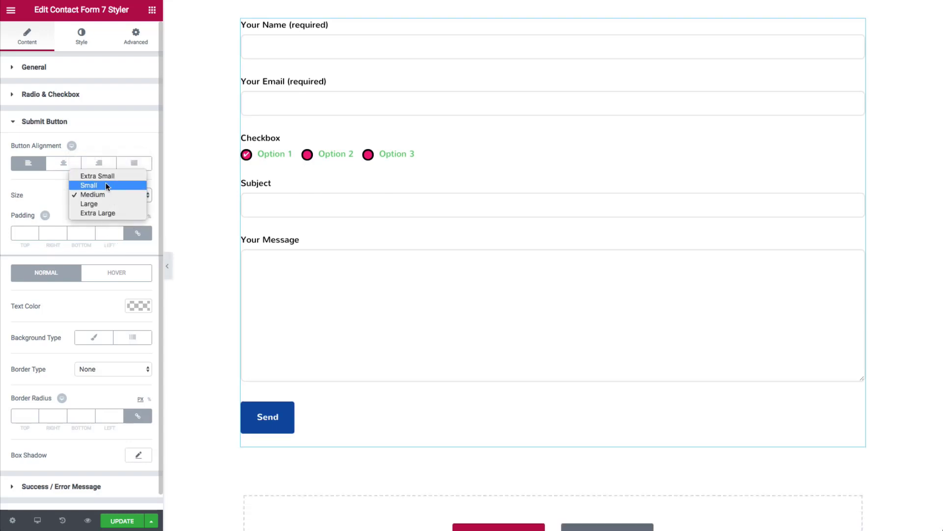
{"action": "left_click", "coordinate": [105, 183]}
Unlink the submit button's padding values and set 15 px for top and bottom and 80 px for right and left.
{"action": "left_click", "coordinate": [132, 234]}
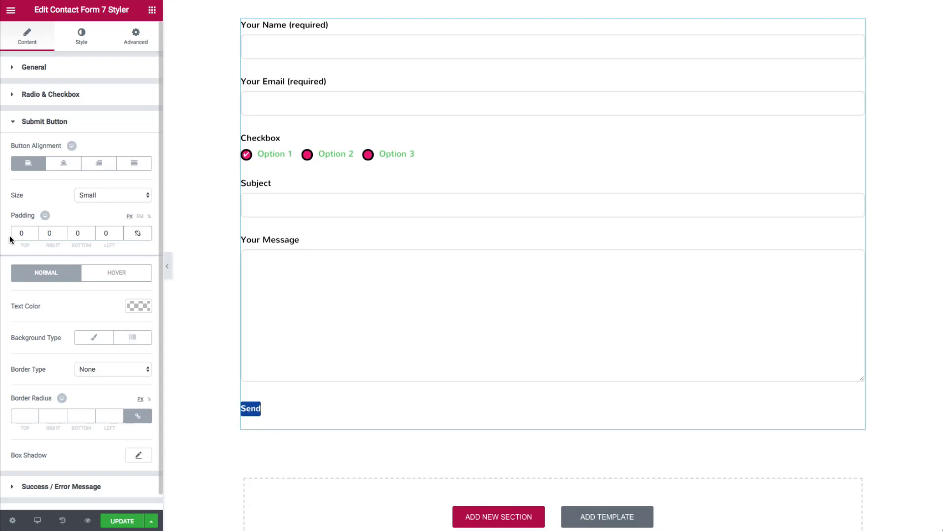
{"action": "left_click_drag", "start_coordinate": [17, 235], "coordinate": [31, 236]}
{"action": "type", "text": "15"}
{"action": "key", "text": "Tab"}
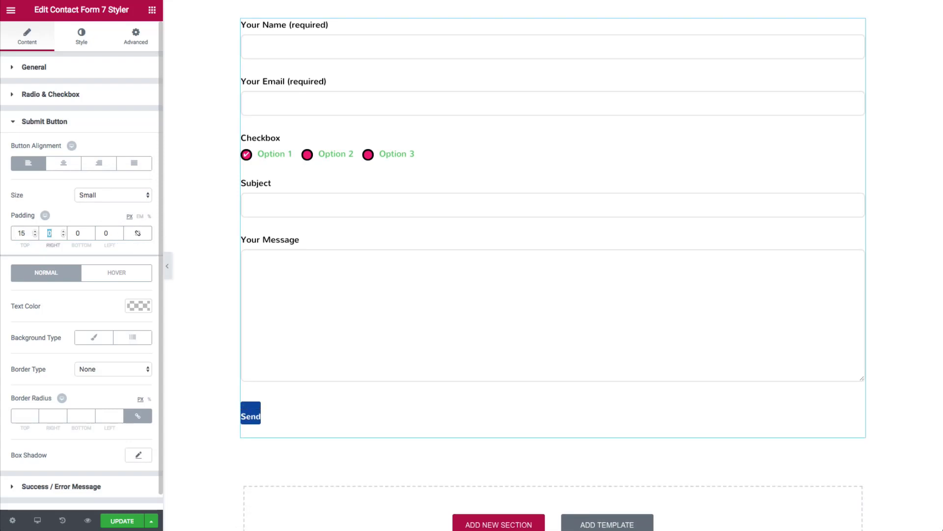
{"action": "type", "text": "80"}
{"action": "key", "text": "Tab"}
{"action": "type", "text": "15"}
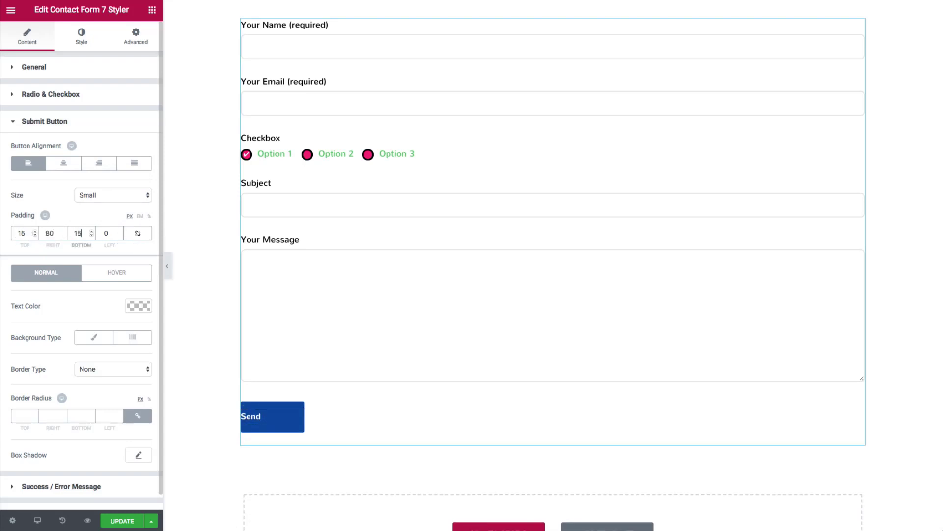
{"action": "key", "text": "Tab"}
{"action": "type", "text": "80"}
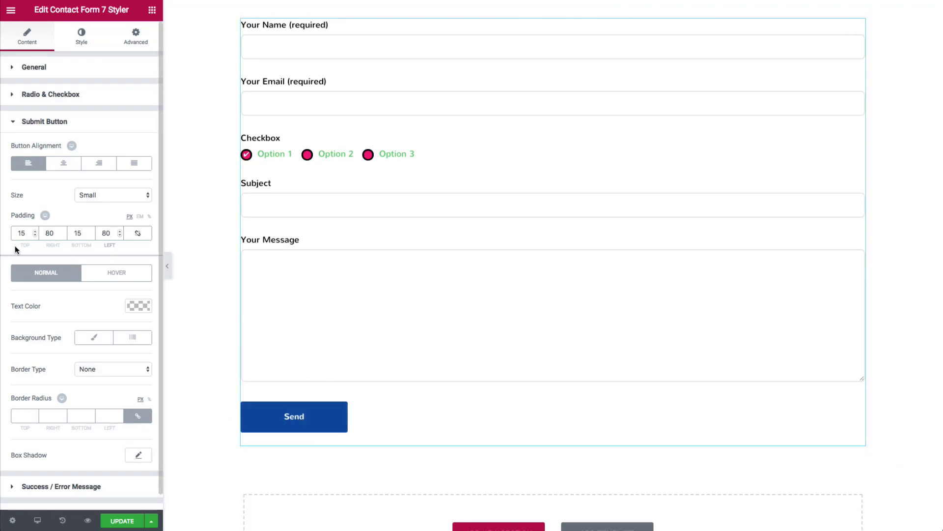
Try a linear gradient background on the submit button with black (#000000) as the first color and a 220 angle.
{"action": "scroll", "coordinate": [77, 285], "scroll_direction": "down", "scroll_amount": 1}
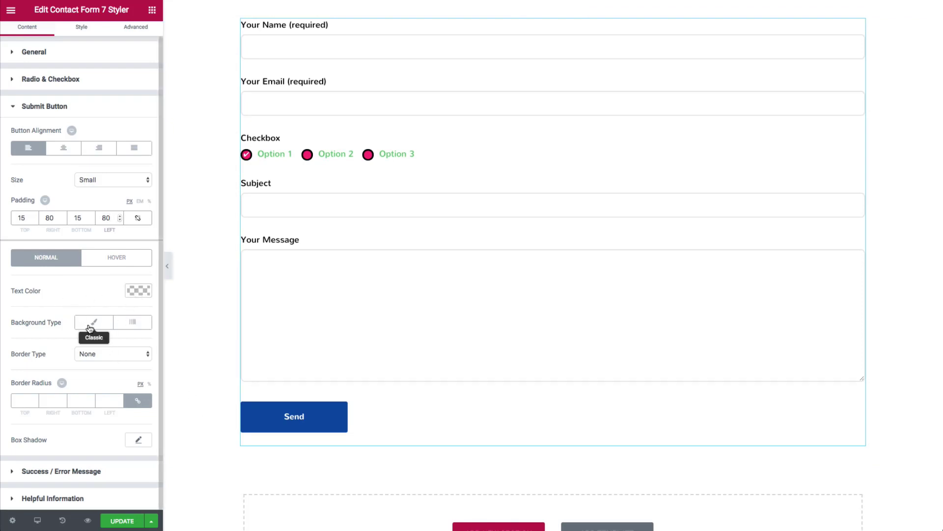
{"action": "left_click", "coordinate": [130, 323]}
{"action": "scroll", "coordinate": [135, 284], "scroll_direction": "down", "scroll_amount": 3}
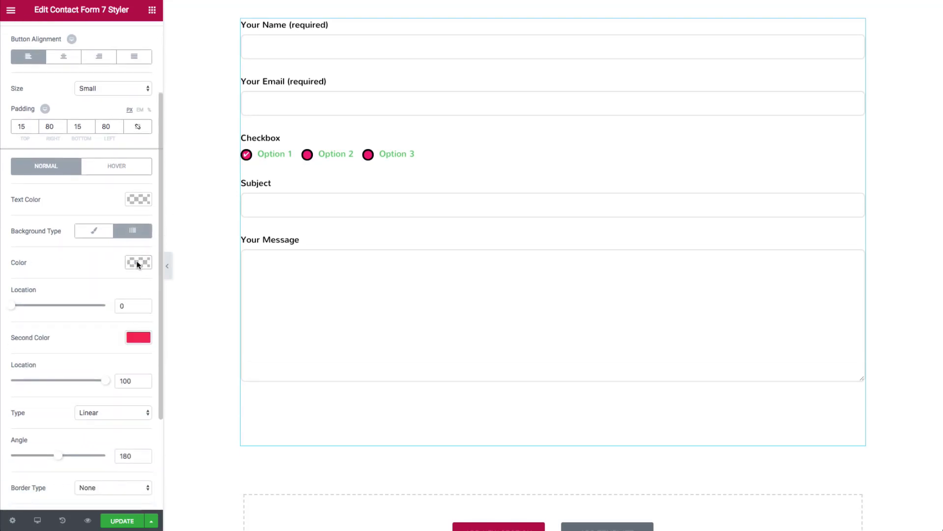
{"action": "left_click", "coordinate": [137, 263]}
{"action": "left_click", "coordinate": [99, 390]}
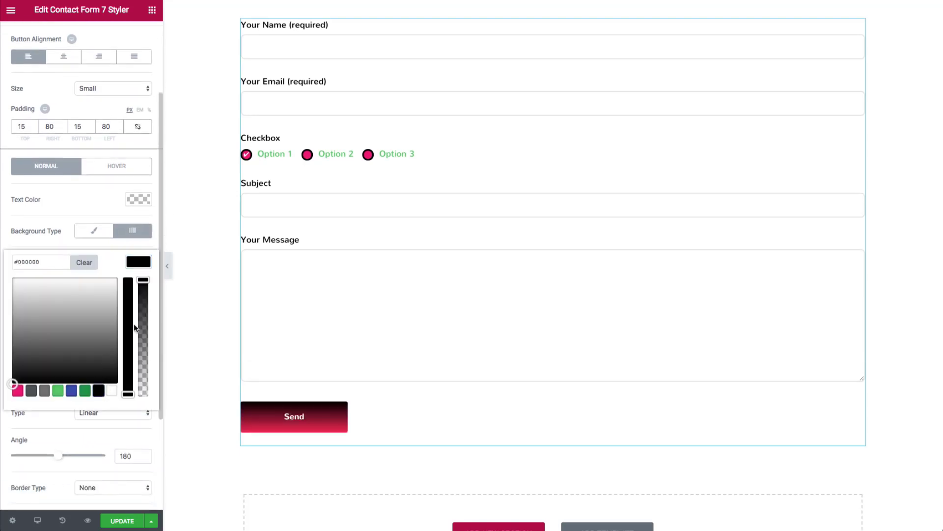
{"action": "left_click", "coordinate": [134, 264]}
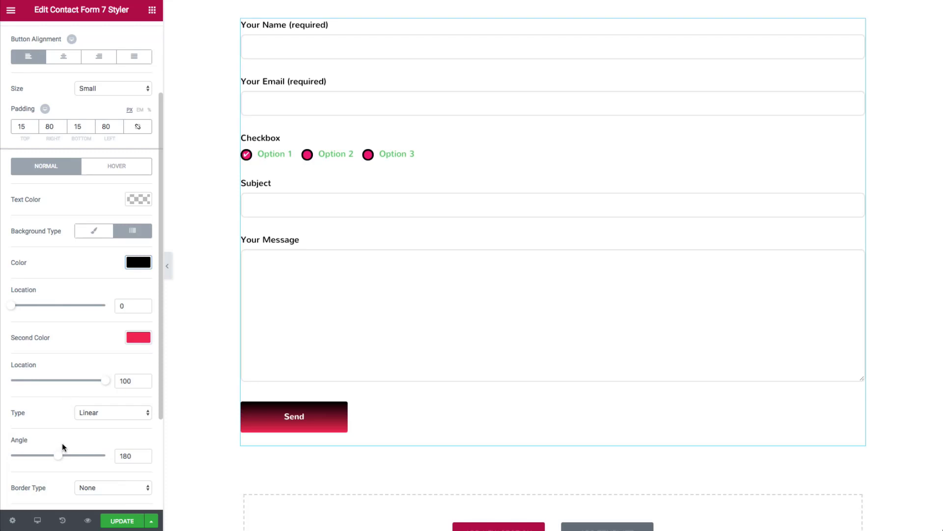
{"action": "mouse_move", "coordinate": [58, 455]}
{"action": "left_mouse_down"}
{"action": "mouse_move", "coordinate": [113, 454]}
{"action": "mouse_move", "coordinate": [69, 455]}
{"action": "left_mouse_up"}
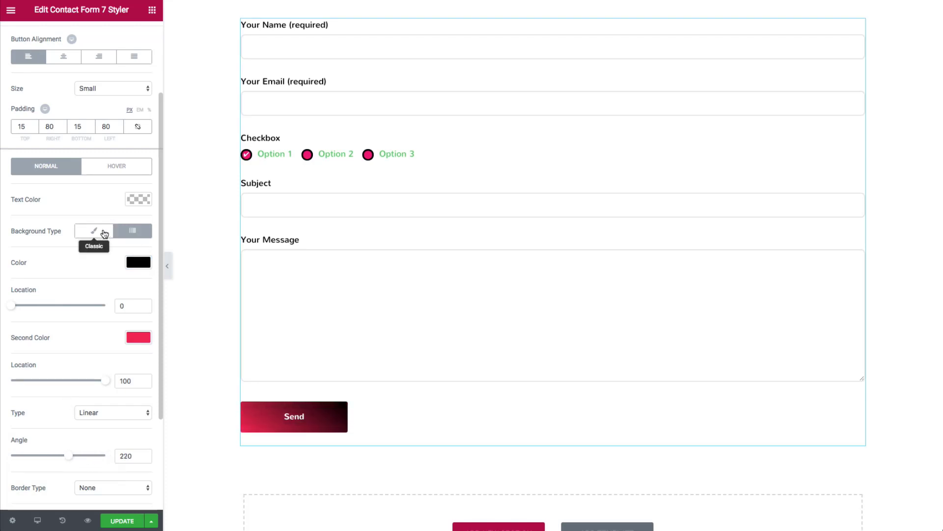
Switch the submit button to a classic background, try green and blue, and set its color to pink #ee167c.
{"action": "left_click", "coordinate": [94, 231]}
{"action": "left_click", "coordinate": [134, 263]}
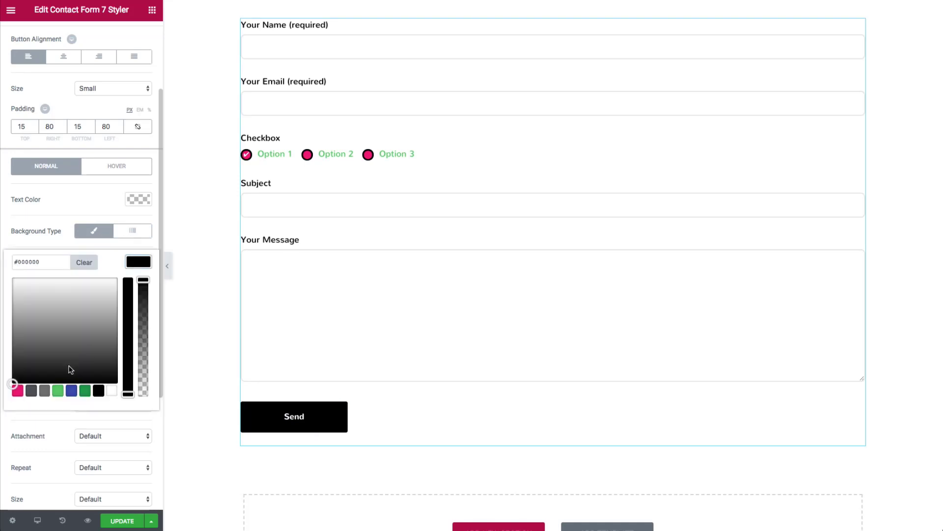
{"action": "left_click", "coordinate": [19, 392]}
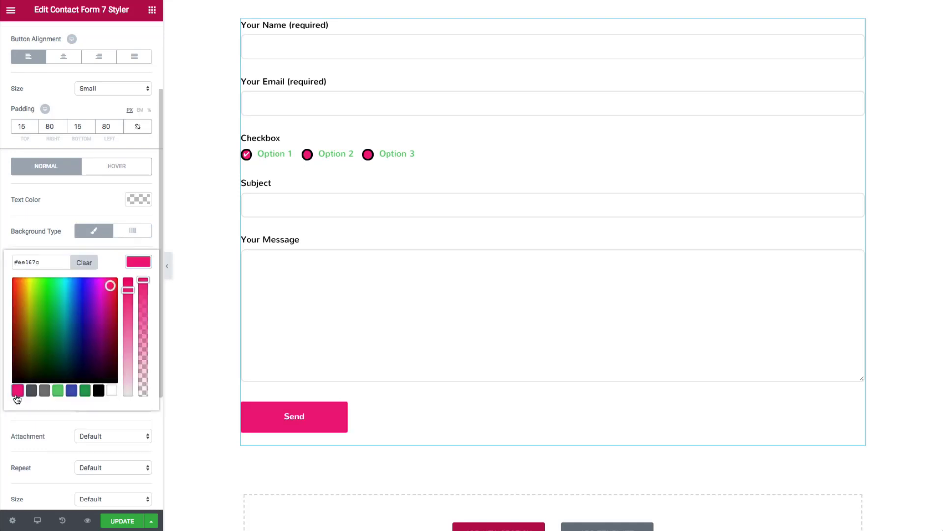
{"action": "left_click", "coordinate": [87, 392]}
{"action": "left_click", "coordinate": [71, 391]}
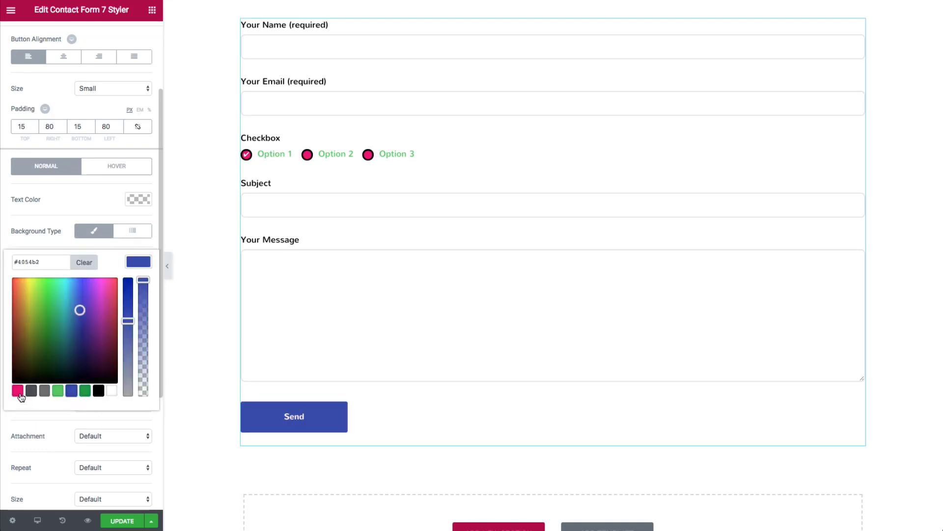
{"action": "left_click", "coordinate": [18, 392]}
{"action": "left_click", "coordinate": [133, 265]}
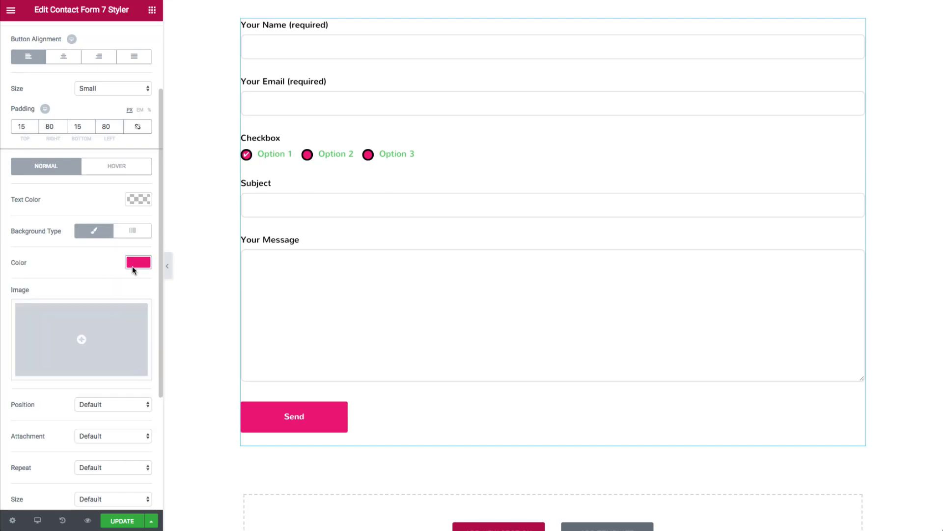
Insert the landscape photo x-1.png from the media library as the submit button's background image.
{"action": "left_click", "coordinate": [100, 354]}
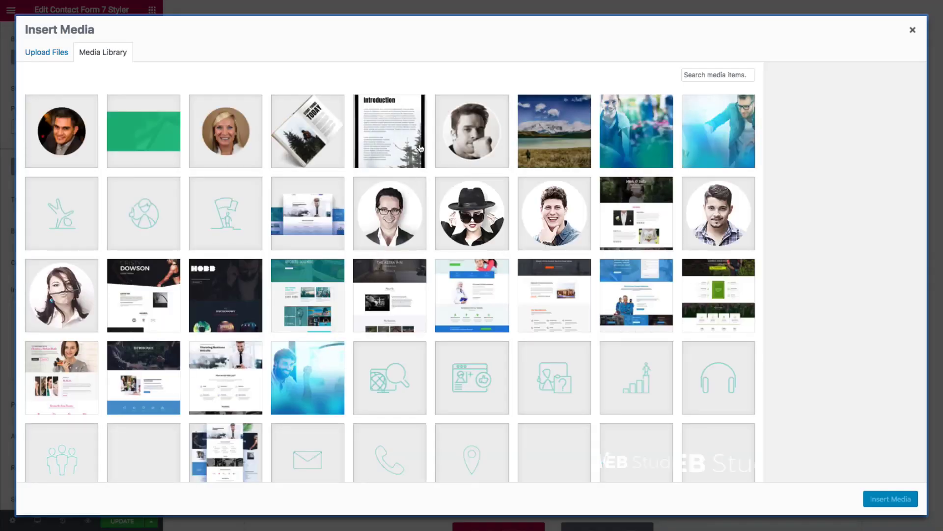
{"action": "left_click", "coordinate": [566, 132]}
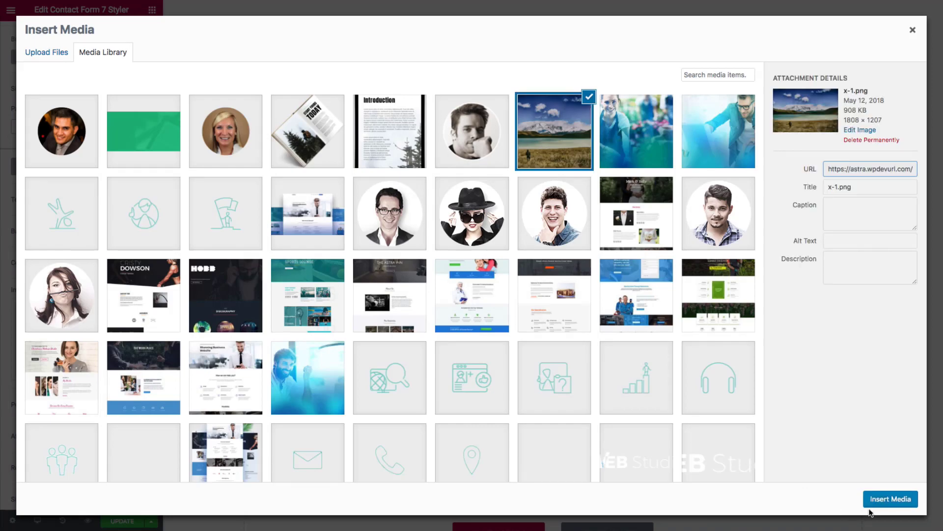
{"action": "left_click", "coordinate": [884, 501]}
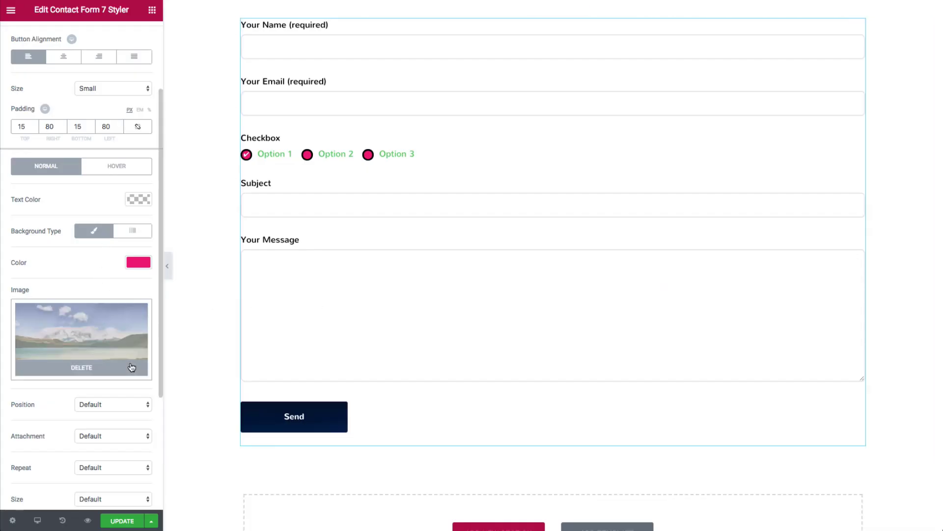
Set the button background image's position to Center Center and its attachment to Scroll.
{"action": "scroll", "coordinate": [114, 358], "scroll_direction": "down", "scroll_amount": 2}
{"action": "left_click", "coordinate": [108, 336]}
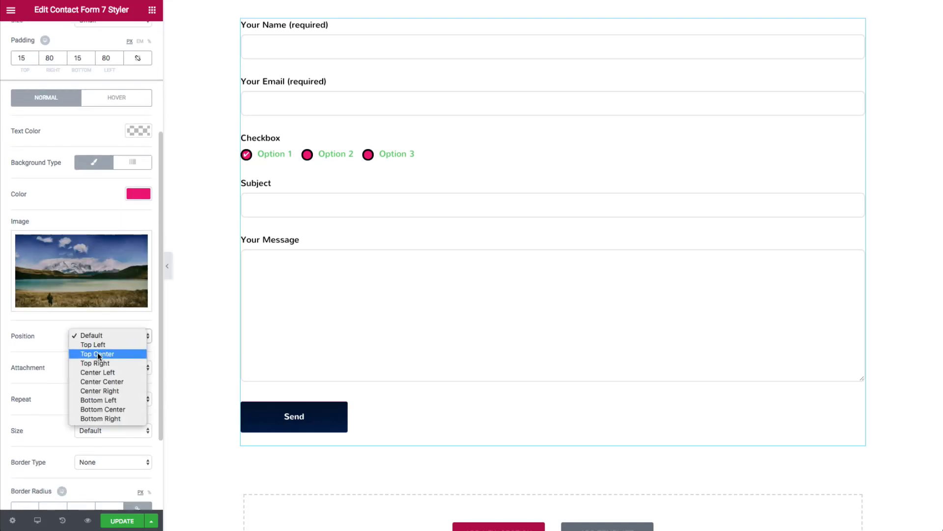
{"action": "left_click", "coordinate": [98, 382]}
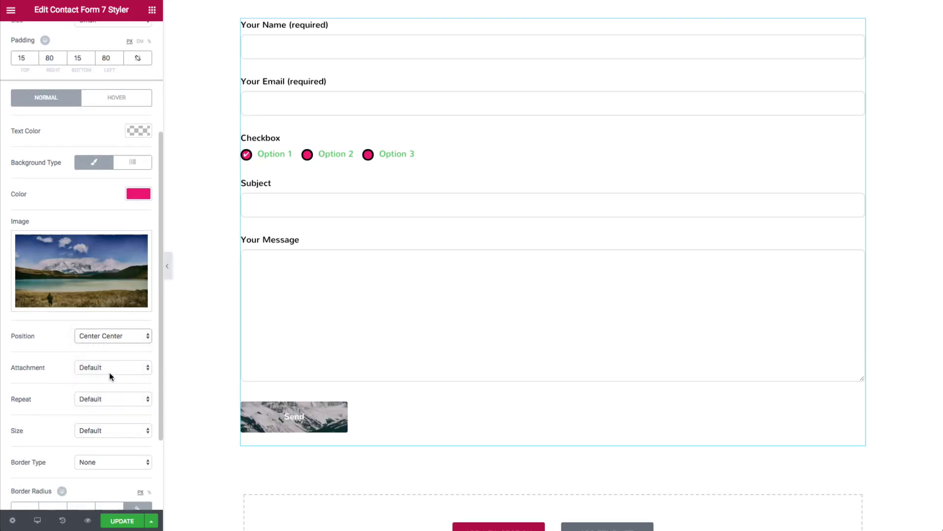
{"action": "left_click", "coordinate": [106, 369]}
{"action": "left_click", "coordinate": [89, 376]}
Set the button background image to No-repeat and its size to Cover, leaving the border type at None.
{"action": "left_click", "coordinate": [101, 399]}
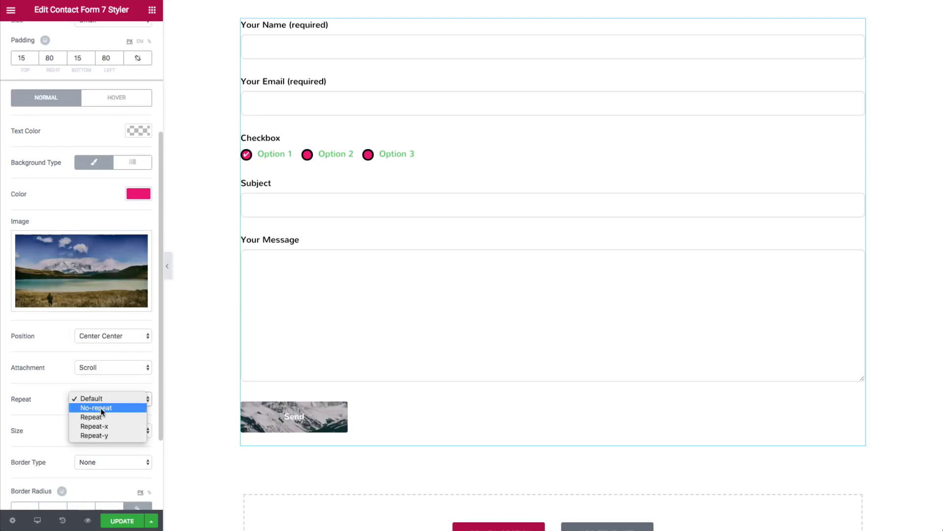
{"action": "left_click", "coordinate": [101, 415]}
{"action": "left_click", "coordinate": [102, 400]}
{"action": "left_click", "coordinate": [103, 392]}
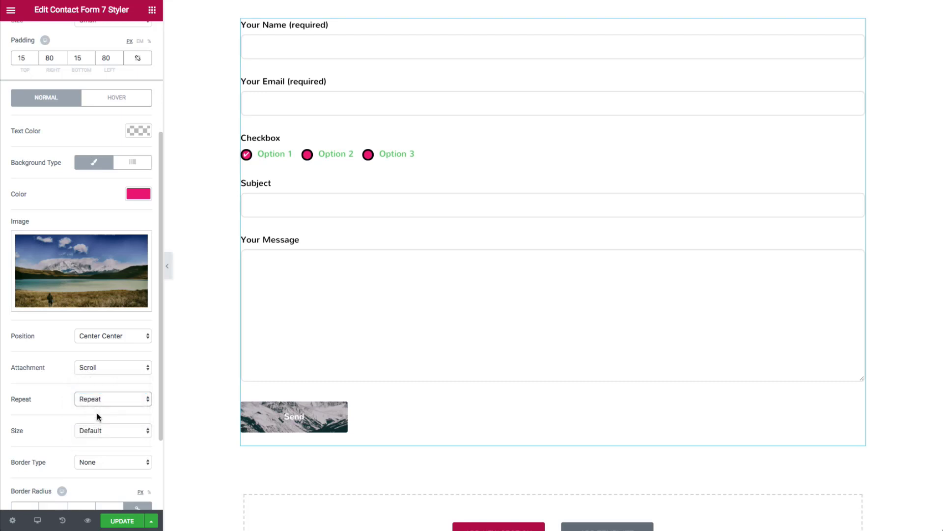
{"action": "left_click", "coordinate": [96, 431]}
{"action": "left_click", "coordinate": [99, 450]}
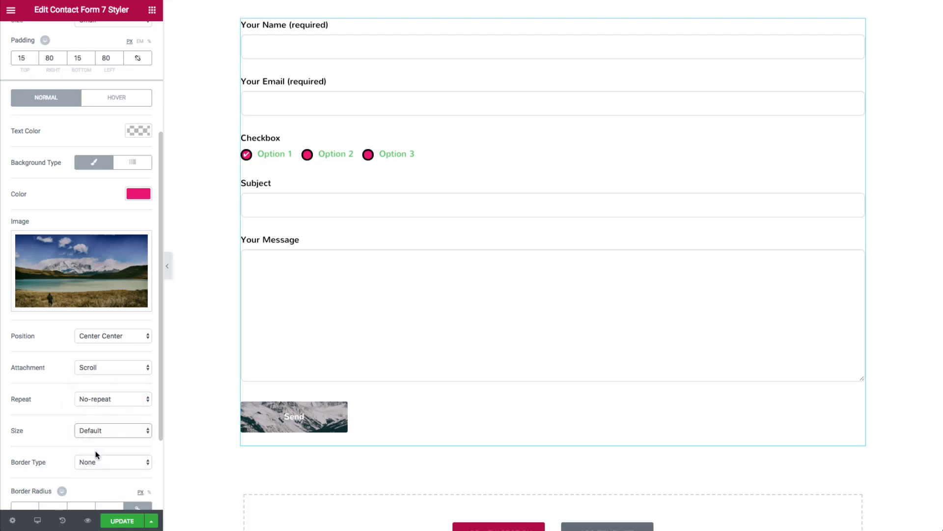
{"action": "left_click", "coordinate": [101, 462]}
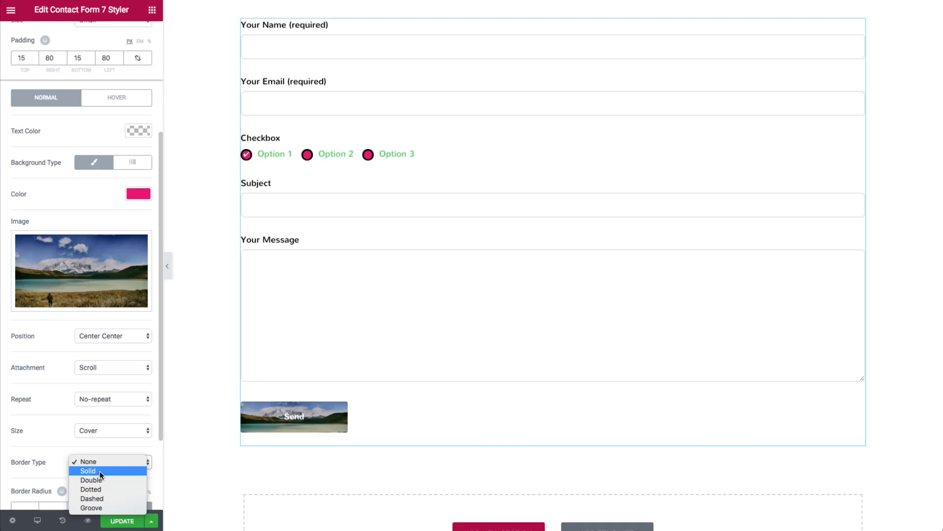
{"action": "left_click", "coordinate": [51, 453]}
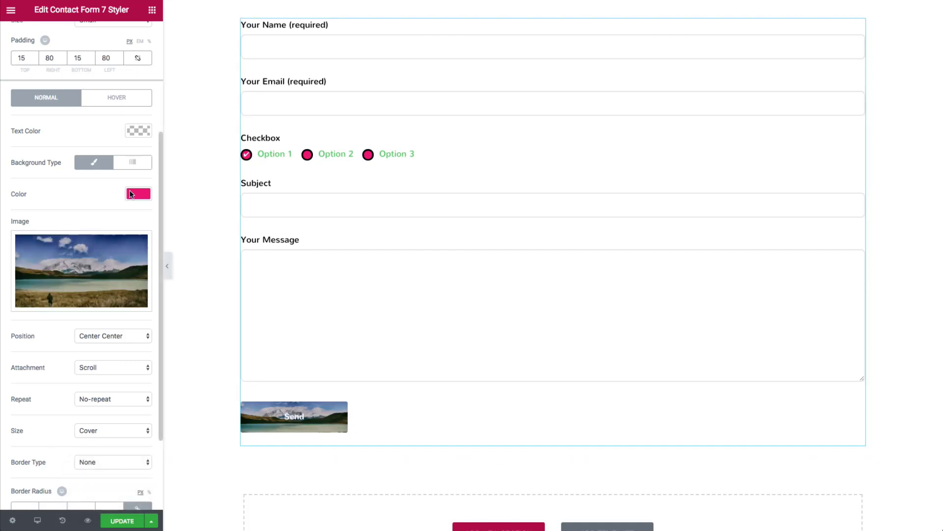
Set the submit button's text color to fully opaque white.
{"action": "left_click", "coordinate": [135, 130]}
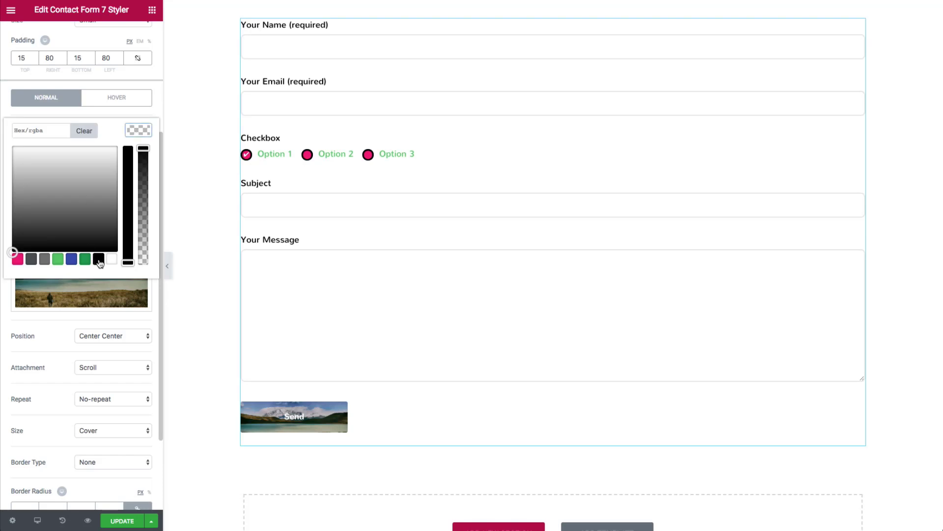
{"action": "left_click", "coordinate": [112, 260]}
{"action": "left_click_drag", "start_coordinate": [143, 251], "coordinate": [146, 148]}
{"action": "left_click", "coordinate": [140, 131]}
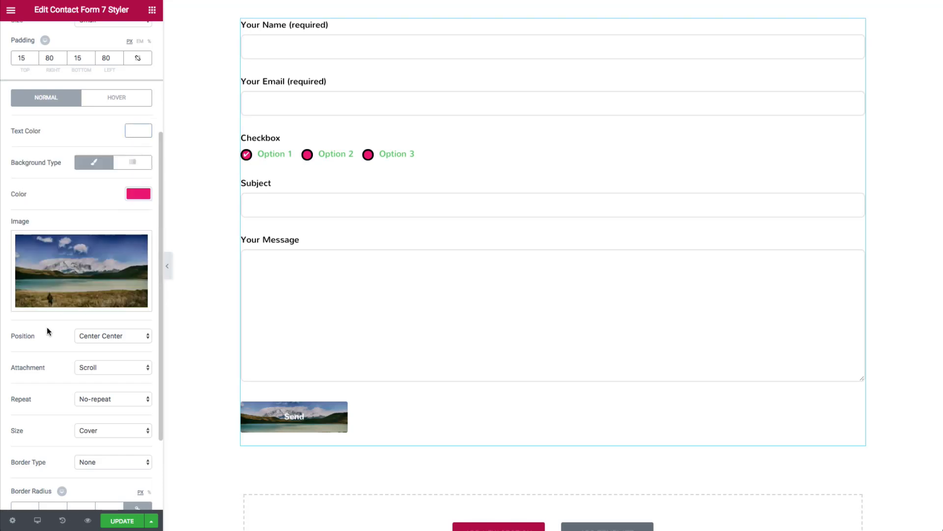
Try a 100 px border radius on the submit button and set it to 0 on all sides.
{"action": "scroll", "coordinate": [48, 329], "scroll_direction": "down", "scroll_amount": 2}
{"action": "left_click", "coordinate": [27, 401]}
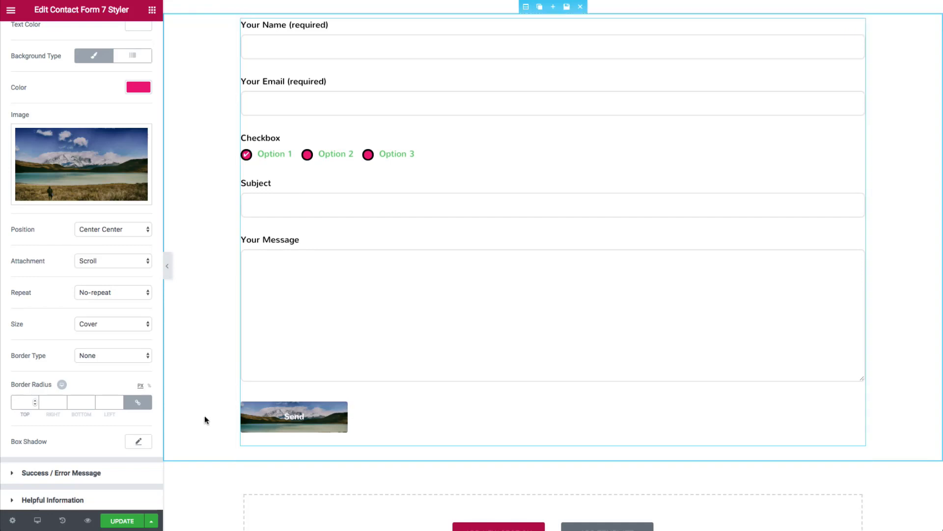
{"action": "type", "text": "100"}
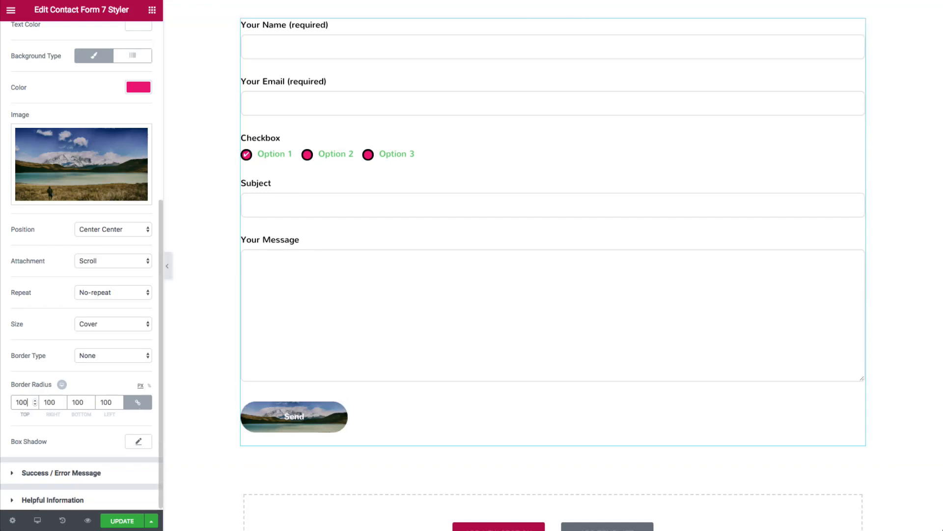
{"action": "key", "text": "ctrl+a"}
{"action": "key", "text": "BackSpace"}
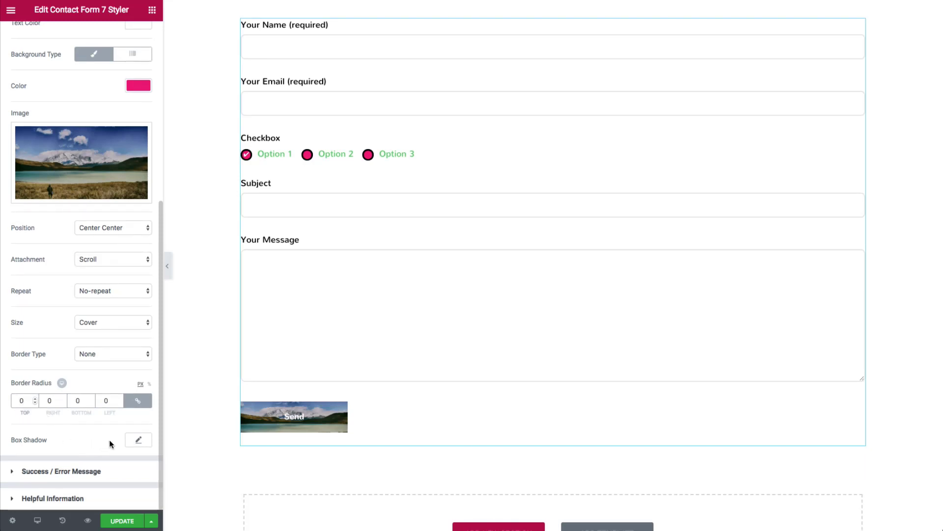
Add a box shadow to the submit button with a horizontal offset of 8 and a vertical offset of 4.
{"action": "left_click", "coordinate": [137, 440]}
{"action": "scroll", "coordinate": [136, 439], "scroll_direction": "down", "scroll_amount": 4}
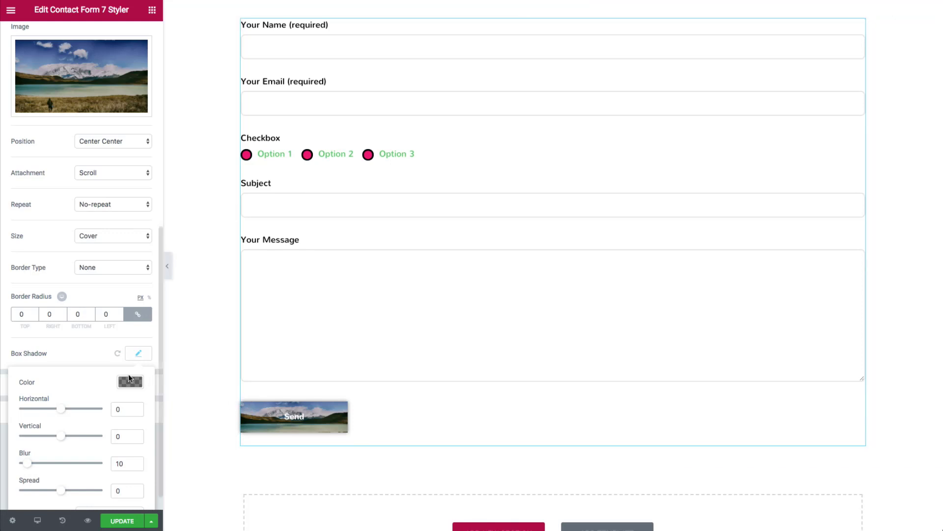
{"action": "left_click_drag", "start_coordinate": [62, 436], "coordinate": [64, 412]}
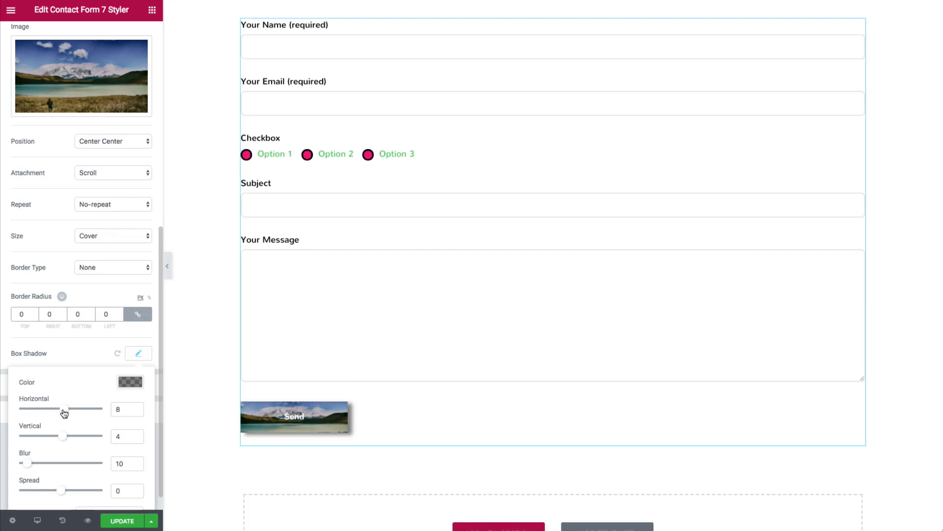
{"action": "left_click", "coordinate": [130, 381]}
{"action": "left_click", "coordinate": [141, 352]}
{"action": "left_click", "coordinate": [141, 353]}
{"action": "left_click", "coordinate": [139, 353]}
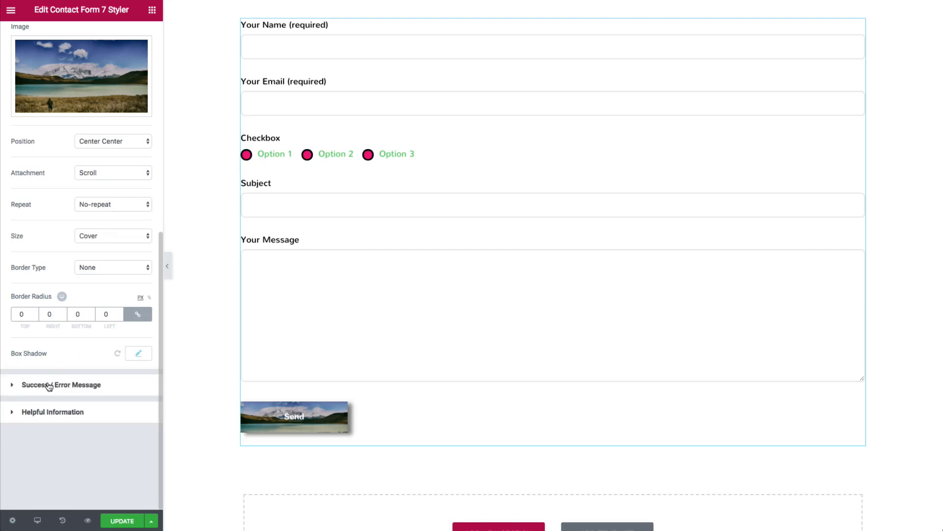
Open the Success / Error Message settings and check the message position options, keeping Default.
{"action": "left_click", "coordinate": [51, 386]}
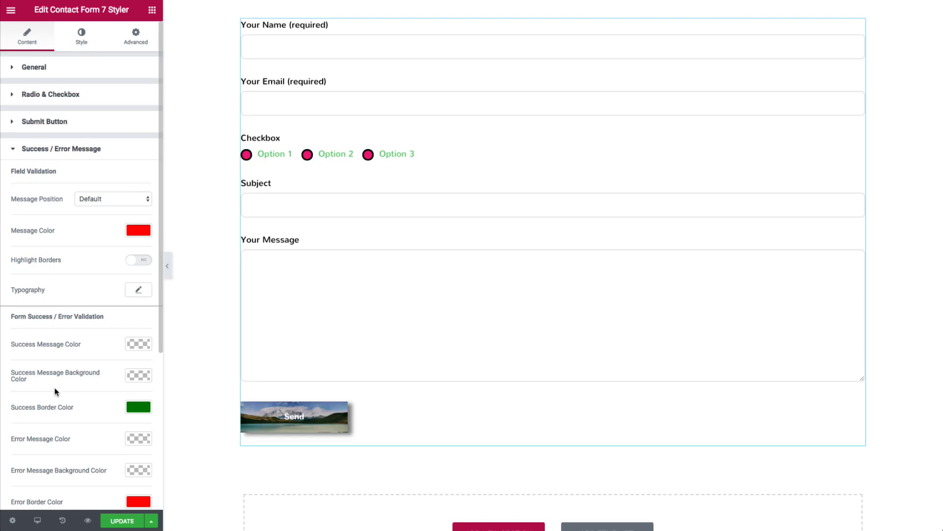
{"action": "left_click", "coordinate": [90, 199]}
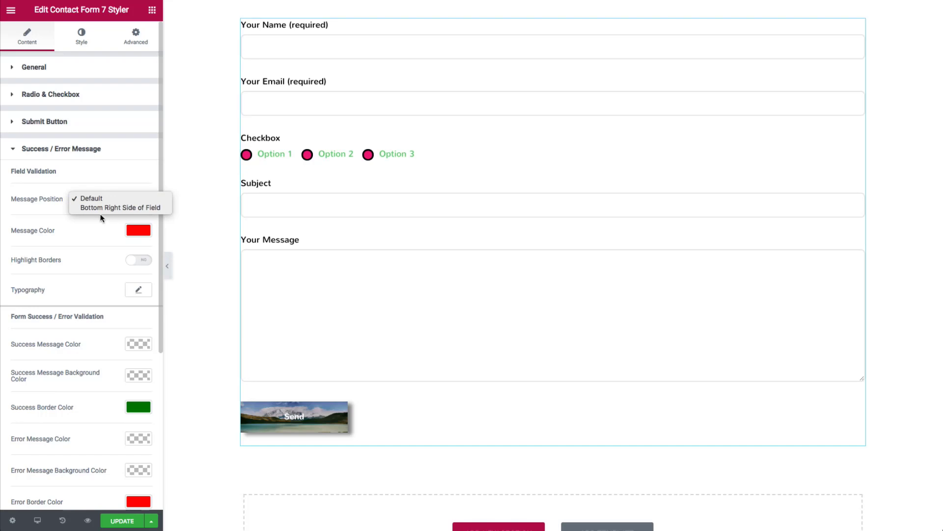
{"action": "left_click", "coordinate": [383, 231]}
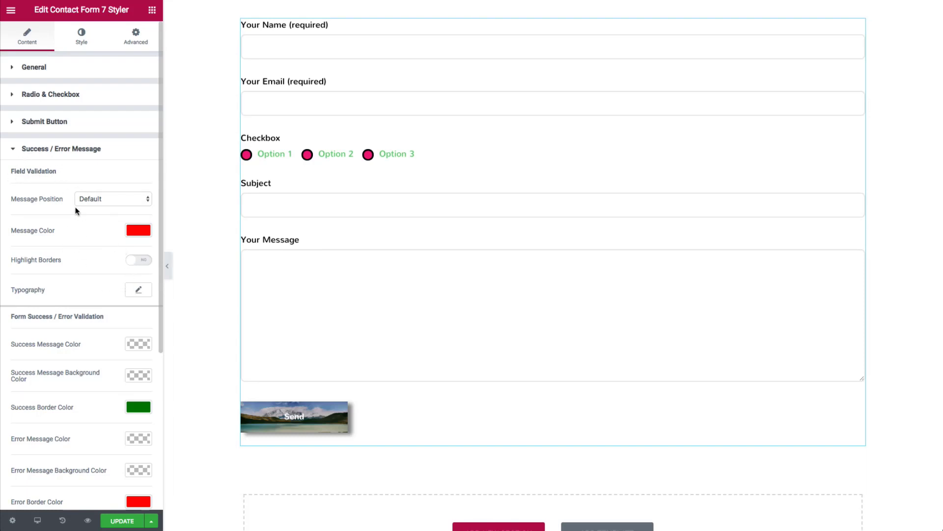
Turn on Highlight Borders for the field validation messages.
{"action": "scroll", "coordinate": [57, 163], "scroll_direction": "down", "scroll_amount": 1}
{"action": "left_click_drag", "start_coordinate": [17, 126], "coordinate": [53, 126]}
{"action": "scroll", "coordinate": [81, 223], "scroll_direction": "up", "scroll_amount": 1}
{"action": "left_click", "coordinate": [139, 265]}
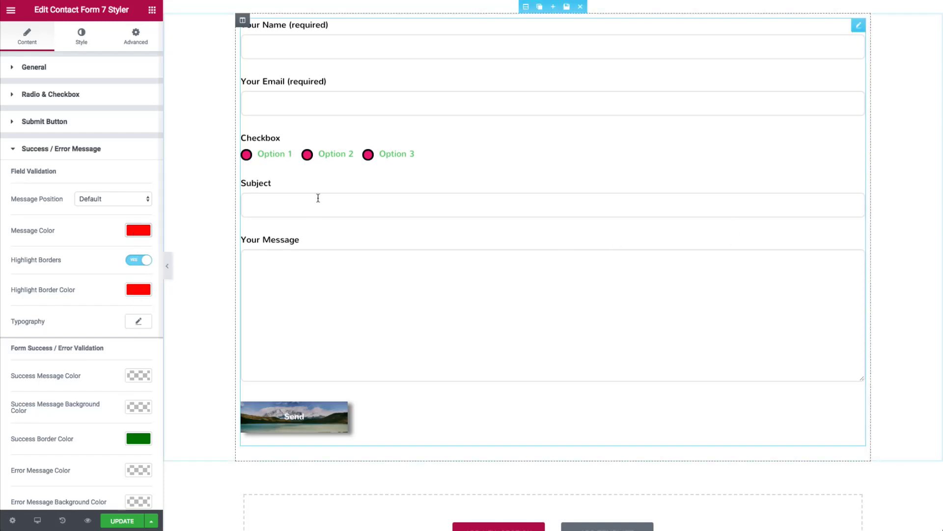
Set the field validation message color to the darker red #dd0000.
{"action": "left_click", "coordinate": [139, 232]}
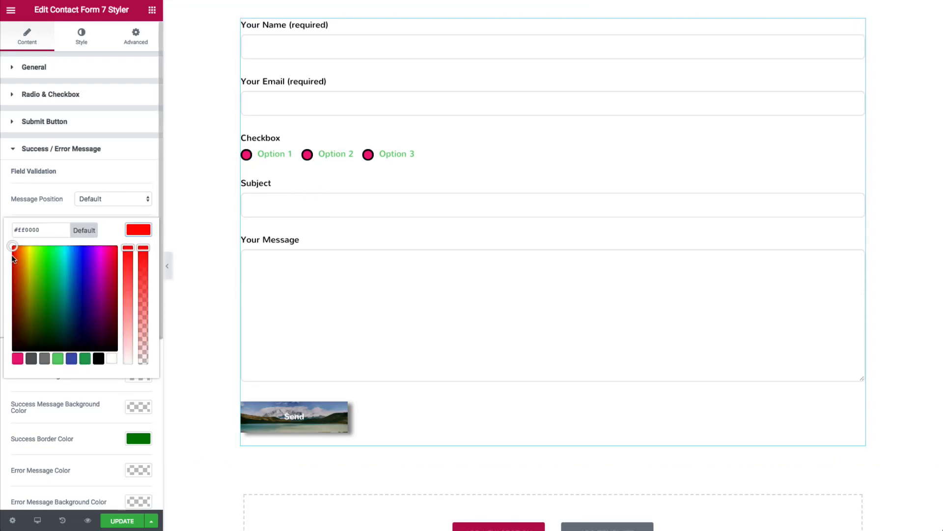
{"action": "left_click_drag", "start_coordinate": [12, 255], "coordinate": [12, 260]}
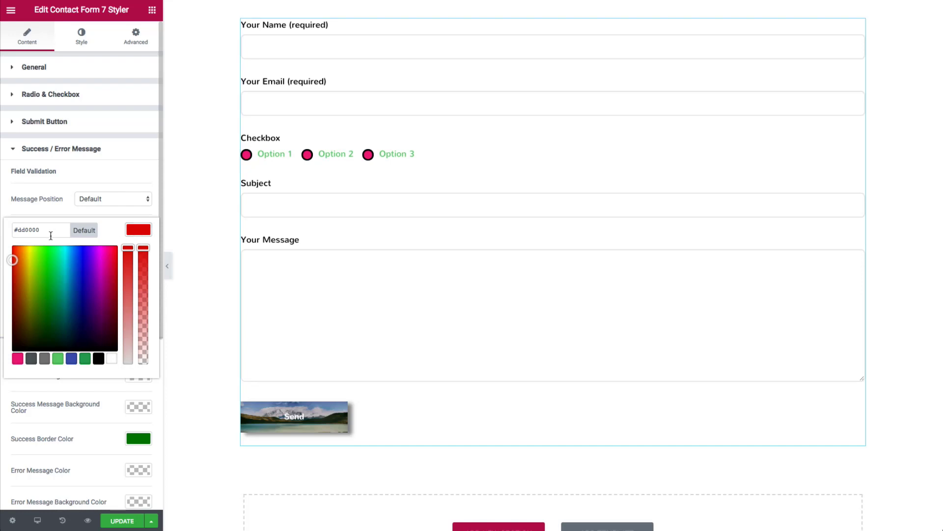
{"action": "triple_click", "coordinate": [51, 235]}
{"action": "left_click", "coordinate": [84, 230]}
{"action": "left_click", "coordinate": [138, 230]}
Check the highlight border color without changing it and turn Highlight Borders off.
{"action": "left_click", "coordinate": [138, 288]}
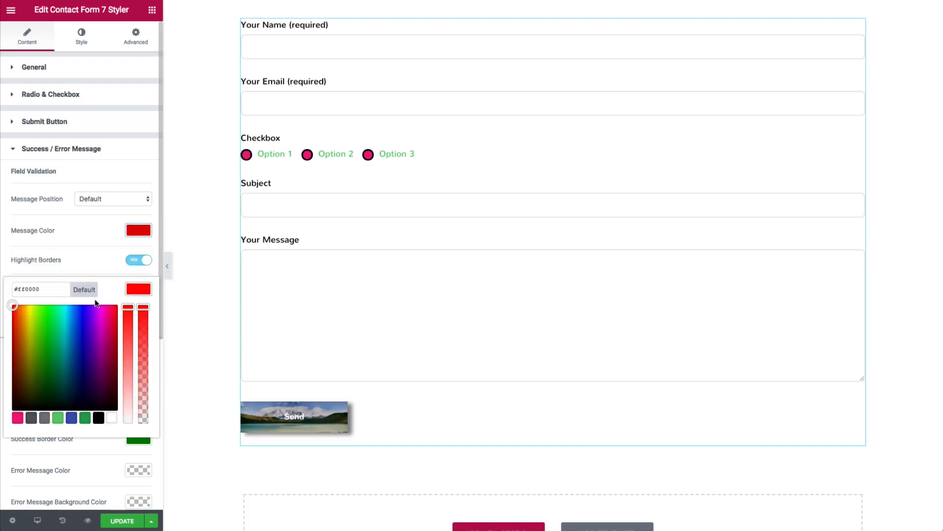
{"action": "left_click", "coordinate": [39, 289]}
{"action": "triple_click", "coordinate": [39, 289]}
{"action": "left_click", "coordinate": [85, 264]}
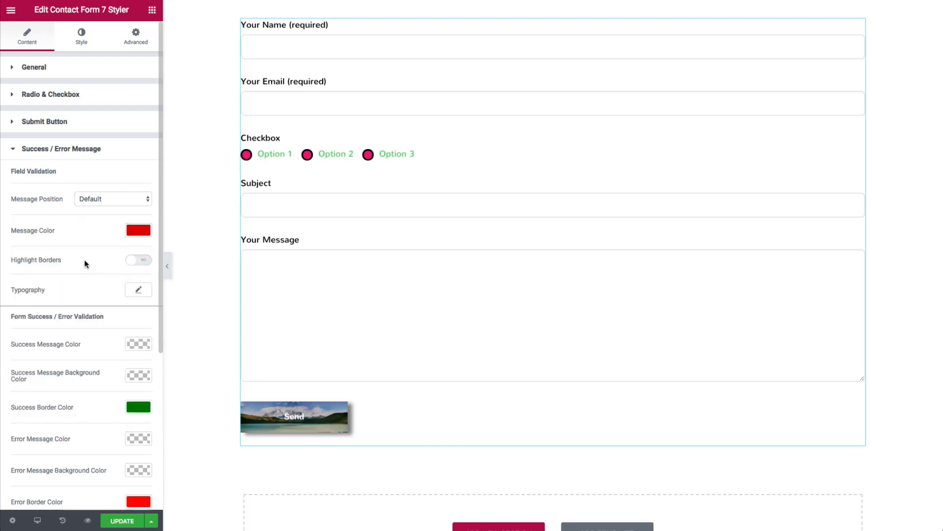
Turn Highlight Borders back on and look over the form success/error validation and Helpful Information settings.
{"action": "left_click", "coordinate": [129, 263]}
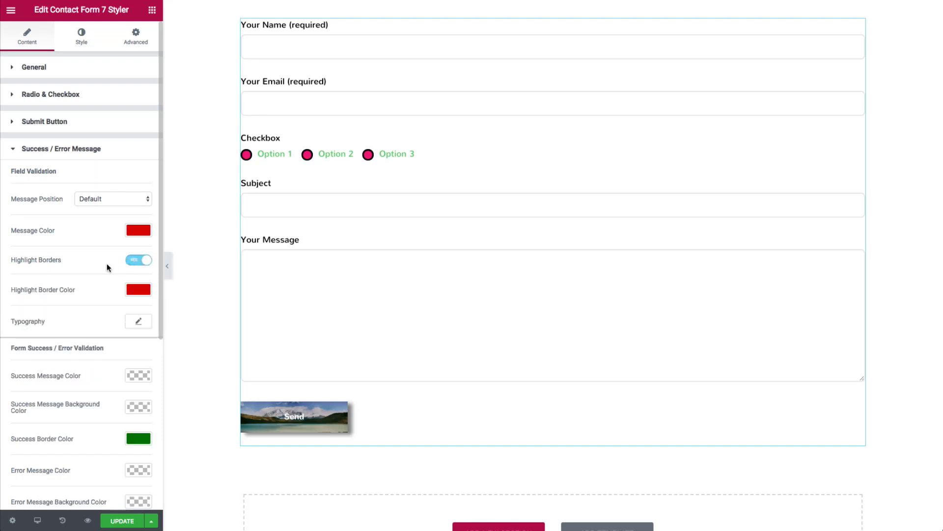
{"action": "scroll", "coordinate": [107, 267], "scroll_direction": "down", "scroll_amount": 3}
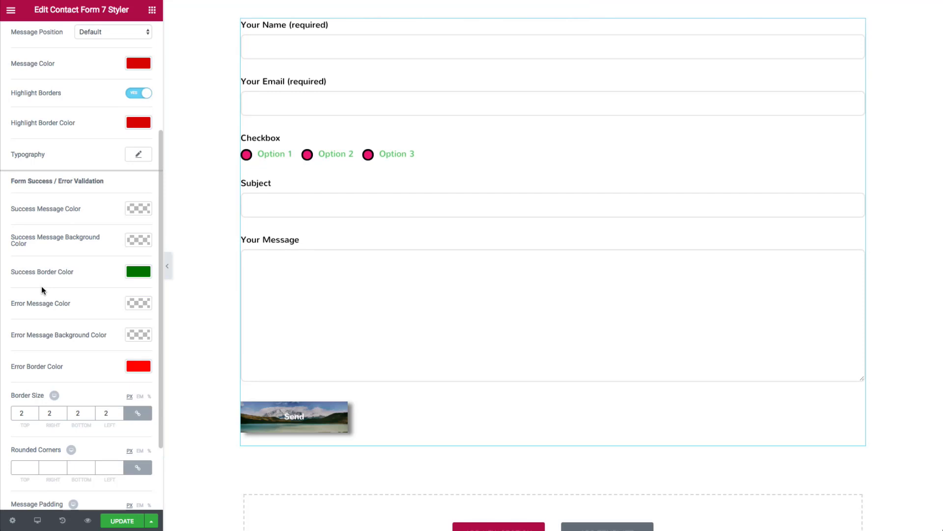
{"action": "scroll", "coordinate": [51, 290], "scroll_direction": "down", "scroll_amount": 2}
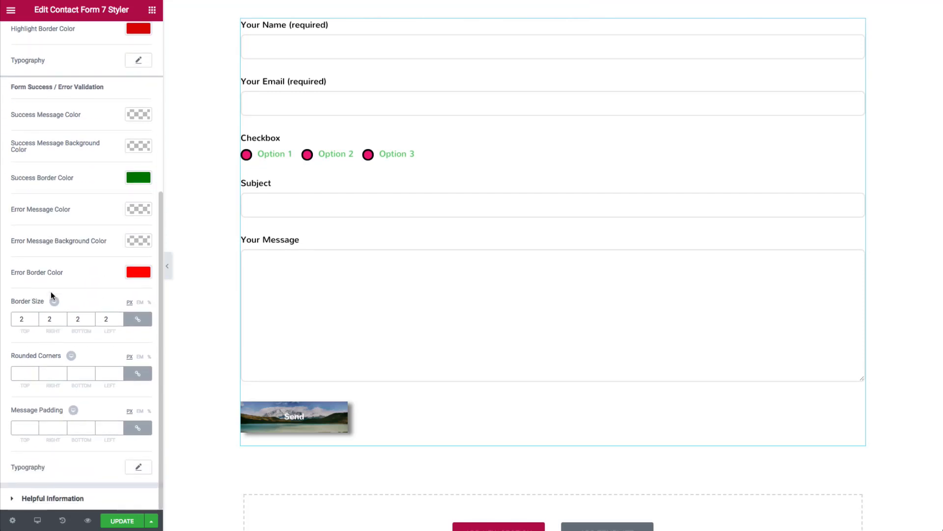
{"action": "left_click", "coordinate": [52, 499]}
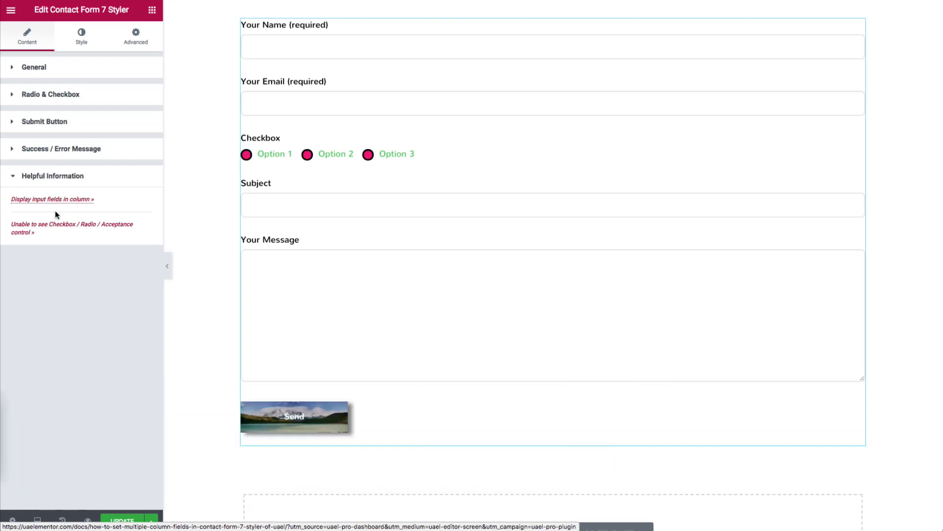
{"action": "left_click", "coordinate": [39, 73]}
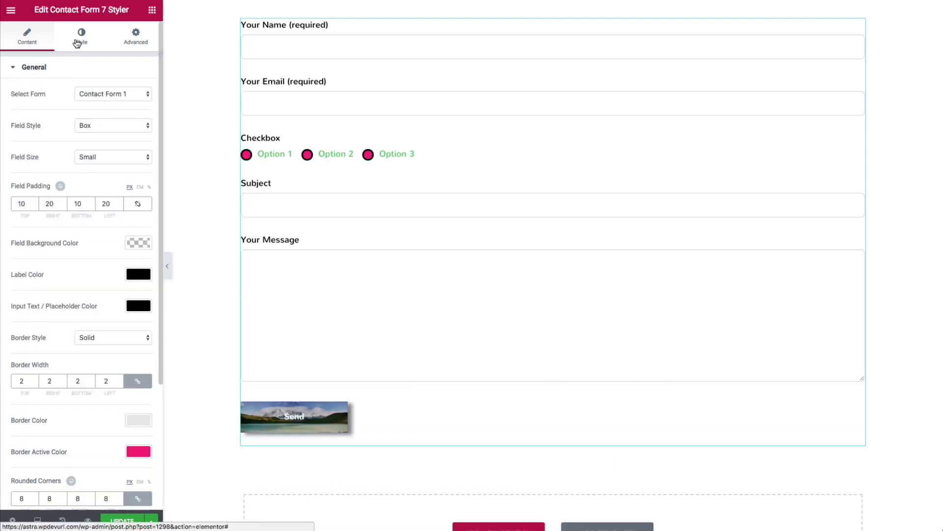
Set the spacing between label and input to 1 px and slightly increase the spacing between fields.
{"action": "left_click", "coordinate": [79, 42]}
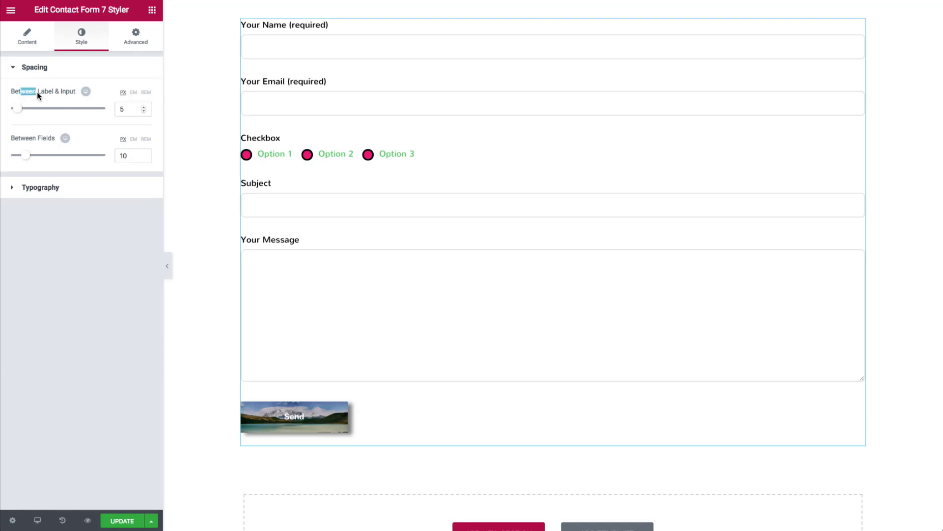
{"action": "left_click", "coordinate": [62, 92]}
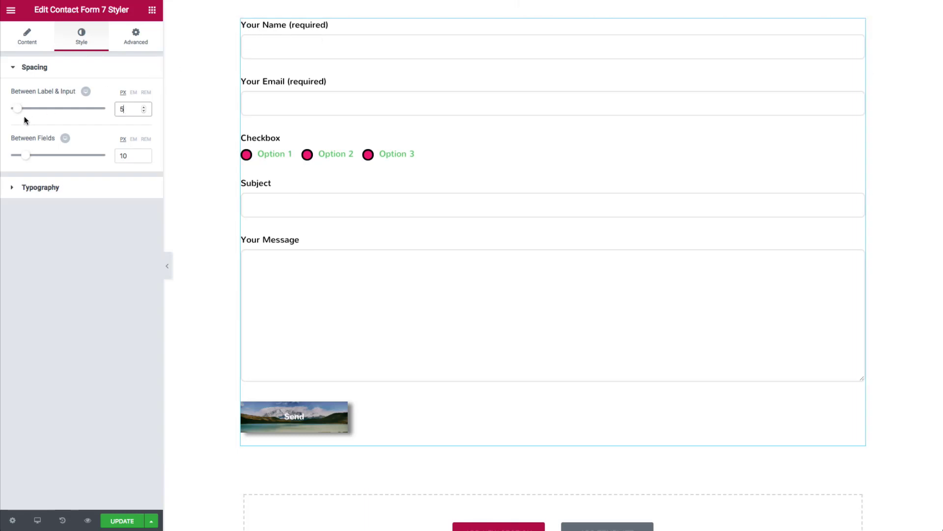
{"action": "left_click_drag", "start_coordinate": [17, 115], "coordinate": [107, 118]}
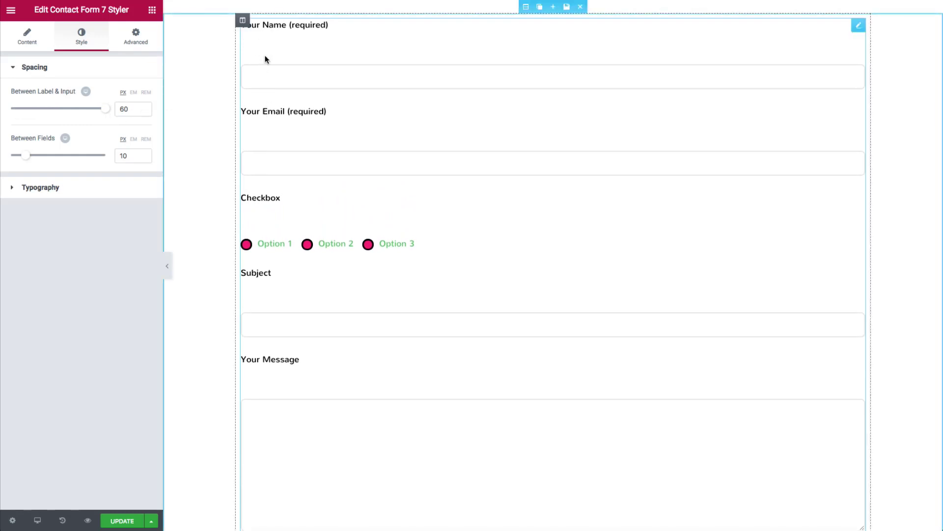
{"action": "left_click_drag", "start_coordinate": [105, 116], "coordinate": [0, 126]}
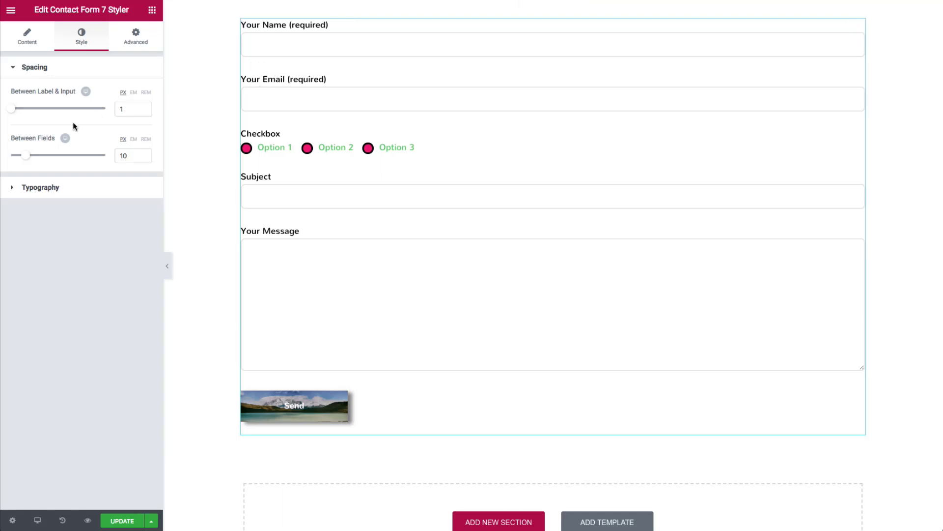
{"action": "mouse_move", "coordinate": [22, 160]}
{"action": "left_mouse_down"}
{"action": "mouse_move", "coordinate": [119, 161]}
{"action": "mouse_move", "coordinate": [37, 161]}
{"action": "left_mouse_up"}
Set the form label typography to size 18 px with the Uppercase transform.
{"action": "left_click", "coordinate": [50, 194]}
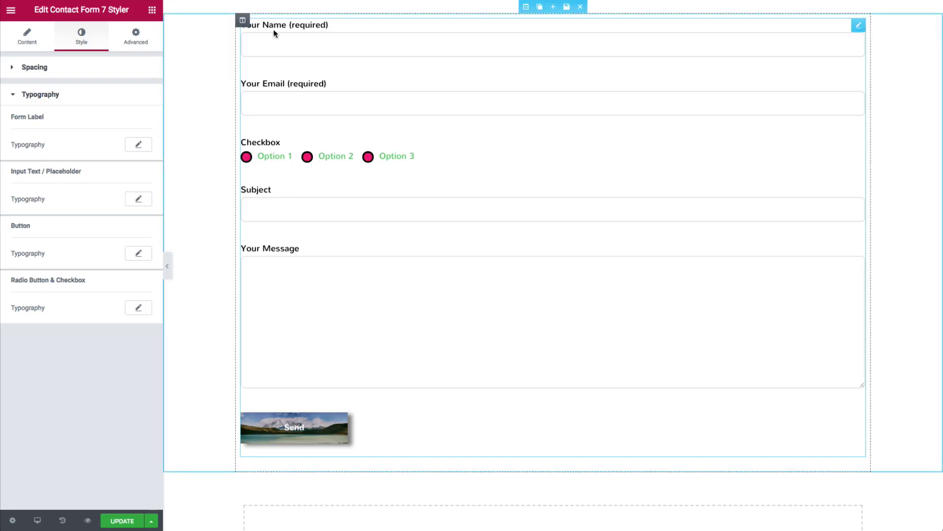
{"action": "left_click", "coordinate": [138, 144]}
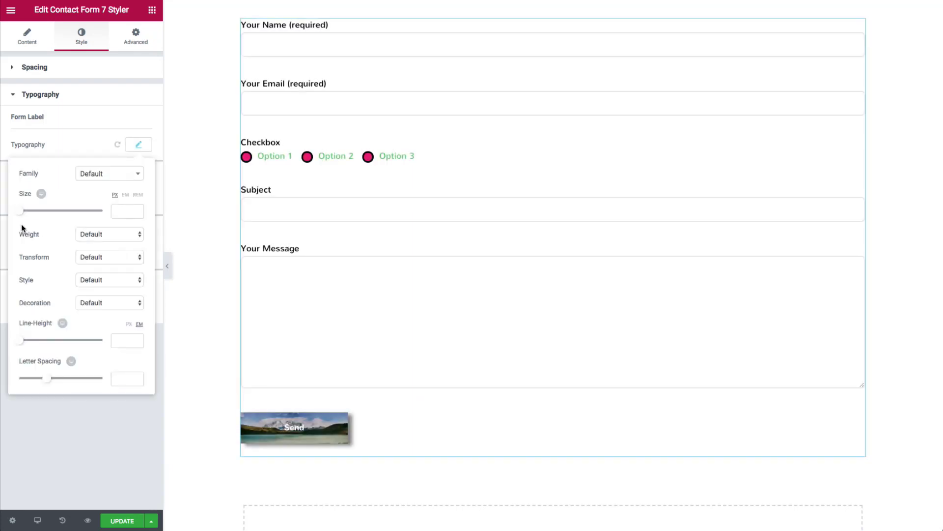
{"action": "left_click_drag", "start_coordinate": [20, 211], "coordinate": [29, 218]}
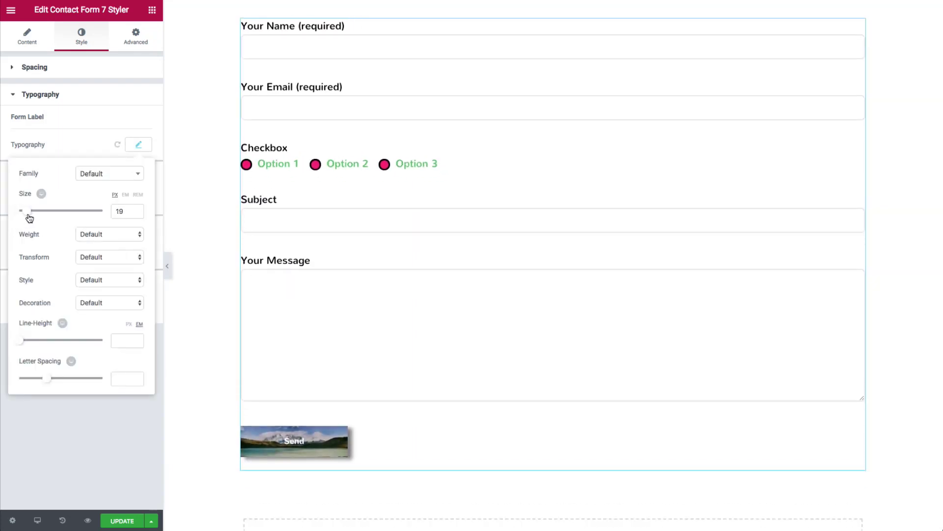
{"action": "left_click", "coordinate": [142, 149]}
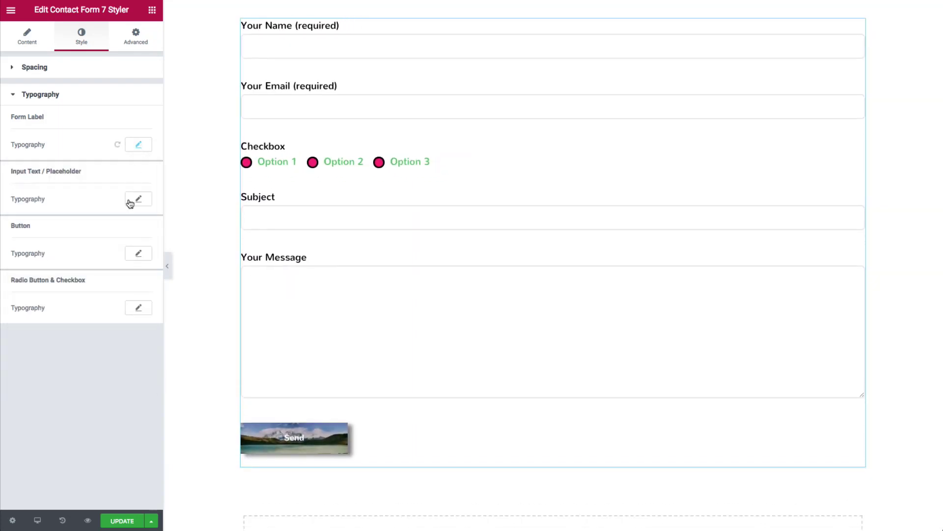
{"action": "left_click", "coordinate": [139, 147]}
{"action": "left_click", "coordinate": [88, 257]}
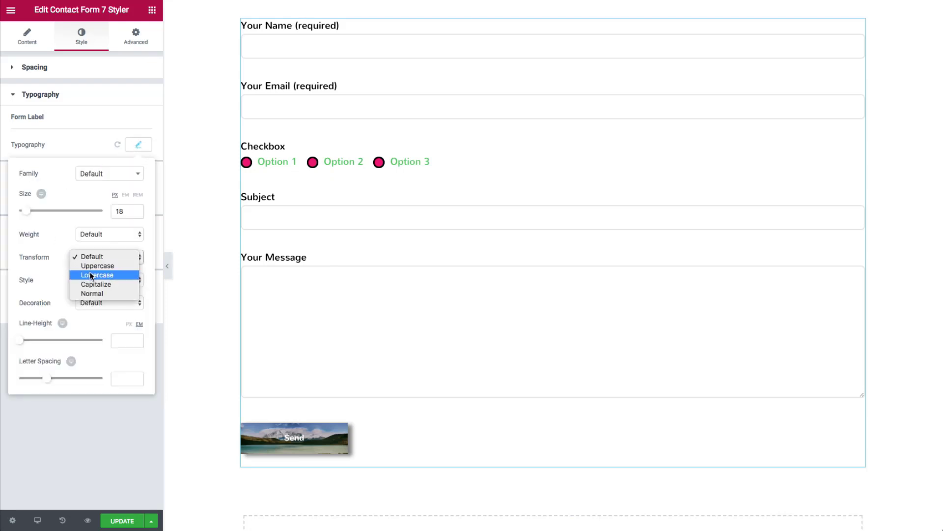
{"action": "left_click", "coordinate": [92, 267]}
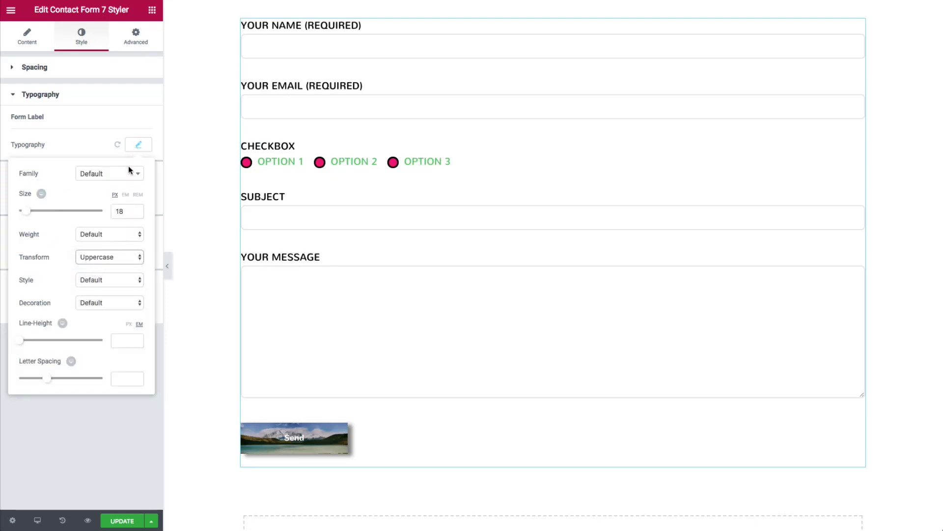
{"action": "left_click", "coordinate": [137, 147]}
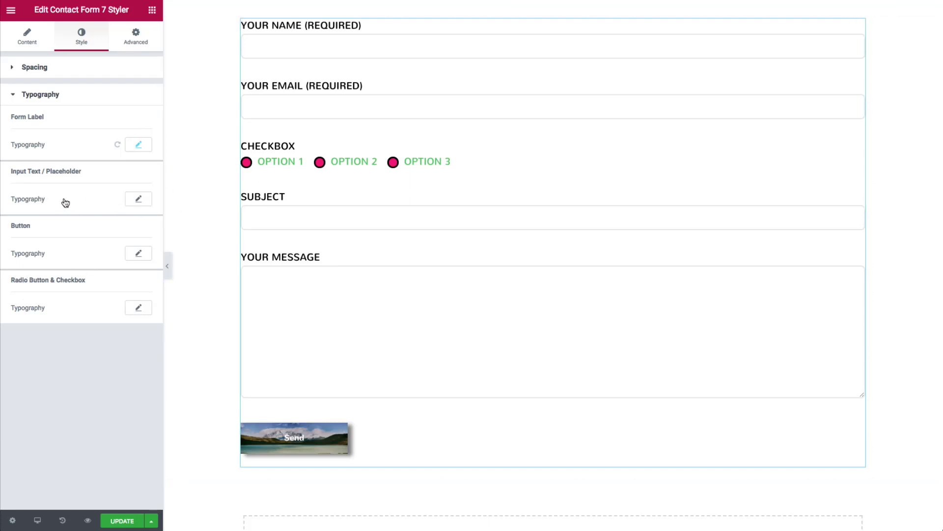
Enter the sample text "First Name Field" in the name field and set the input text typography to Montserrat, size 15 px.
{"action": "left_click", "coordinate": [288, 52]}
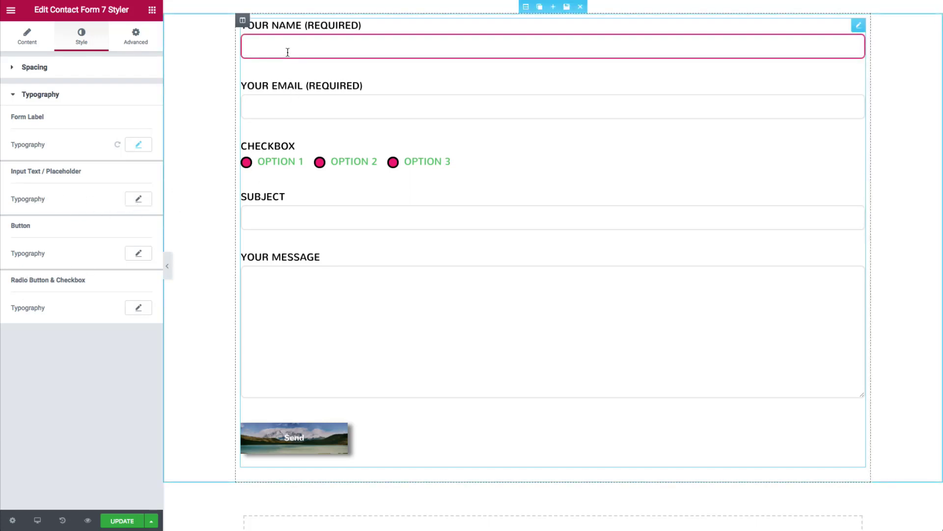
{"action": "type", "text": "First Name Field"}
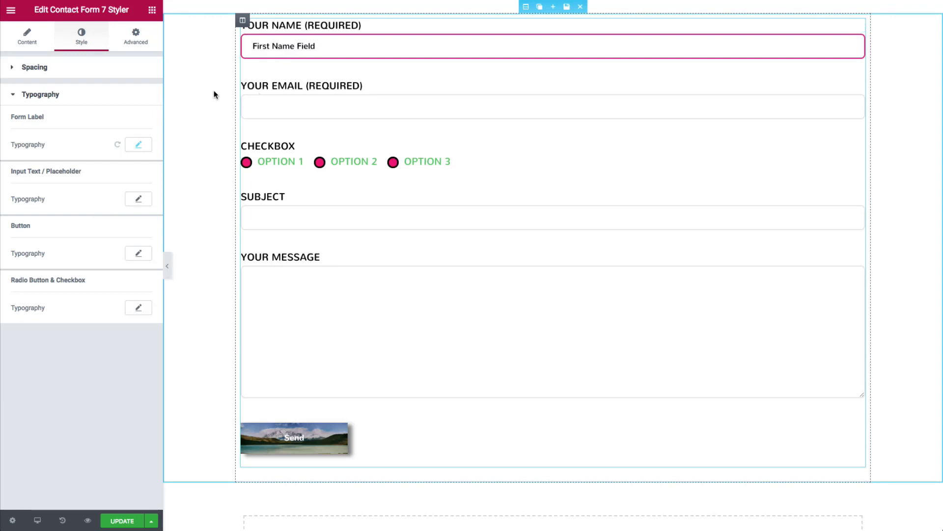
{"action": "left_click", "coordinate": [137, 199]}
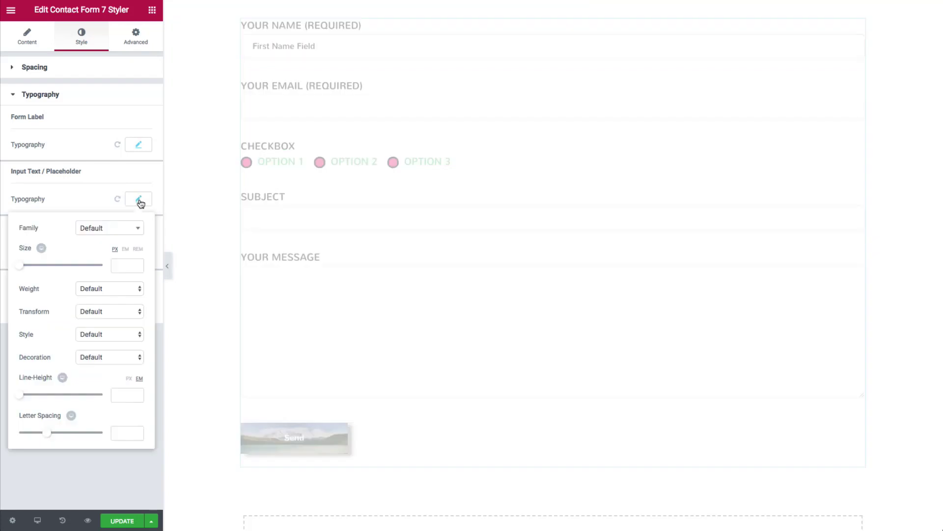
{"action": "left_click", "coordinate": [81, 231]}
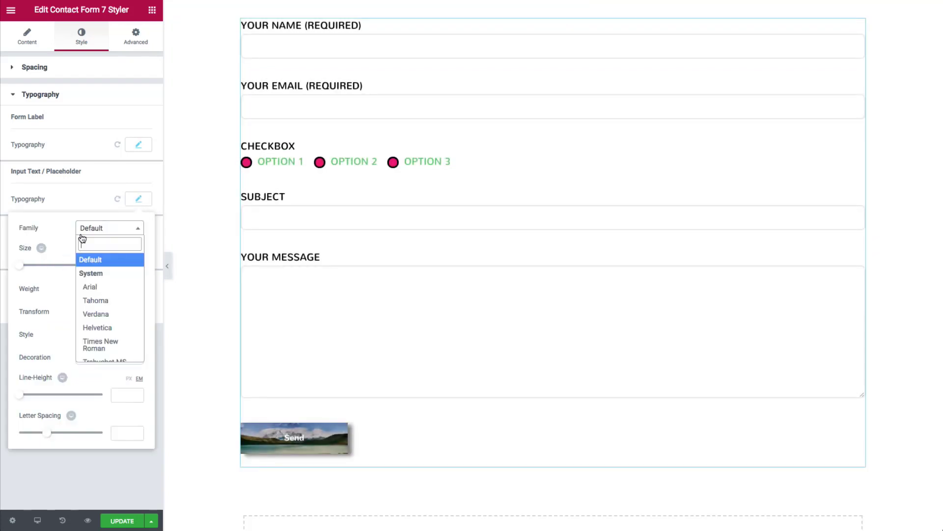
{"action": "type", "text": "montserrat"}
{"action": "key", "text": "Return"}
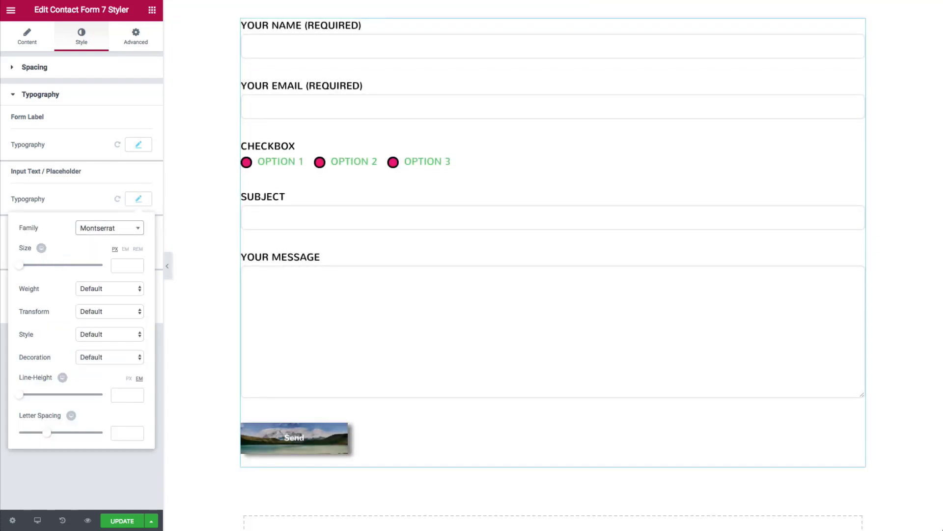
{"action": "left_click_drag", "start_coordinate": [21, 265], "coordinate": [28, 266]}
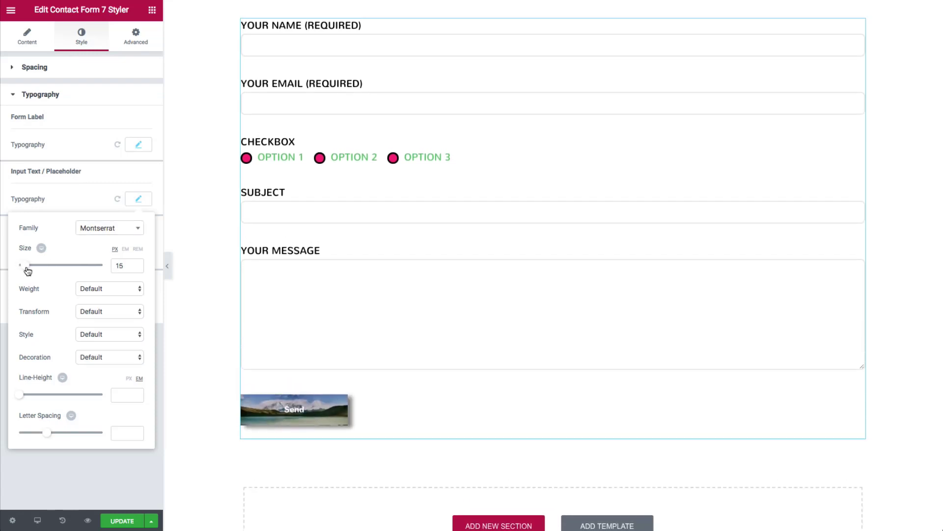
Enter the sample text "your Name Here" in the name field and reduce the input text size to 14 px.
{"action": "left_click", "coordinate": [309, 53]}
{"action": "type", "text": "you"}
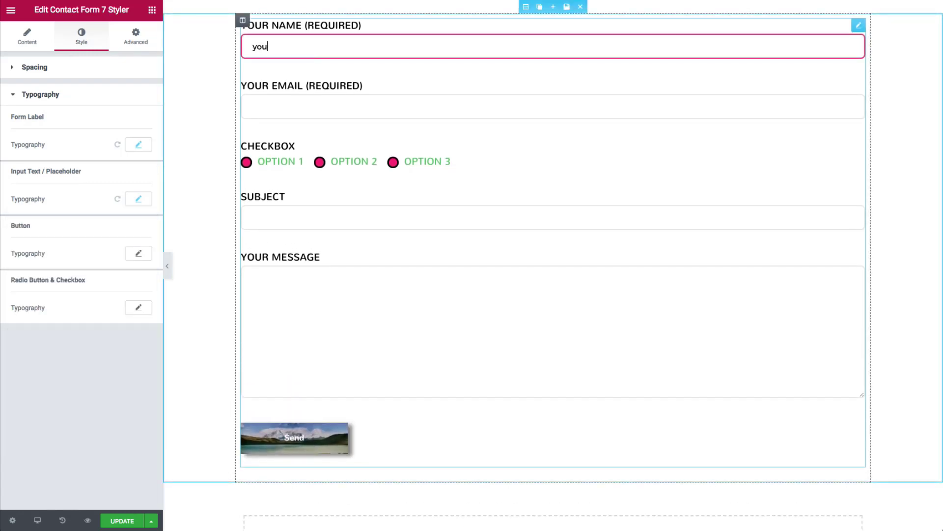
{"action": "type", "text": "r Name Here"}
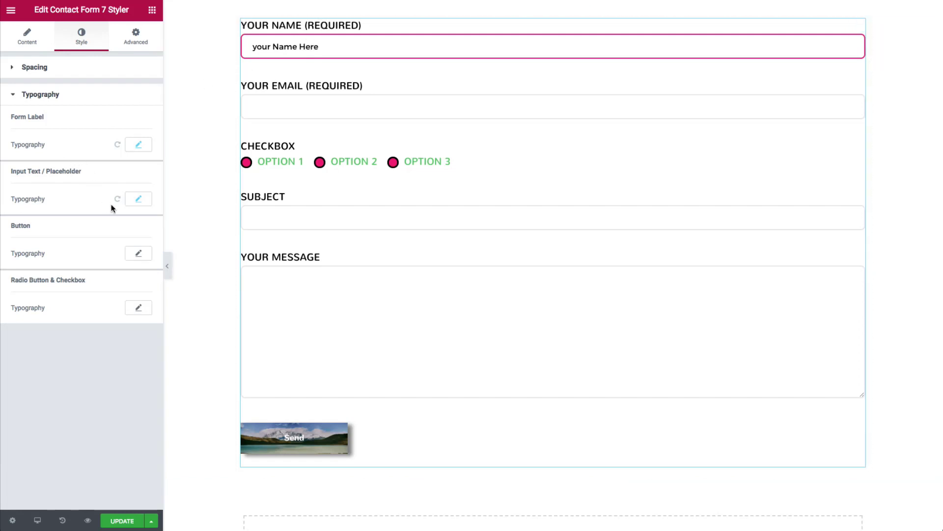
{"action": "left_click", "coordinate": [139, 199]}
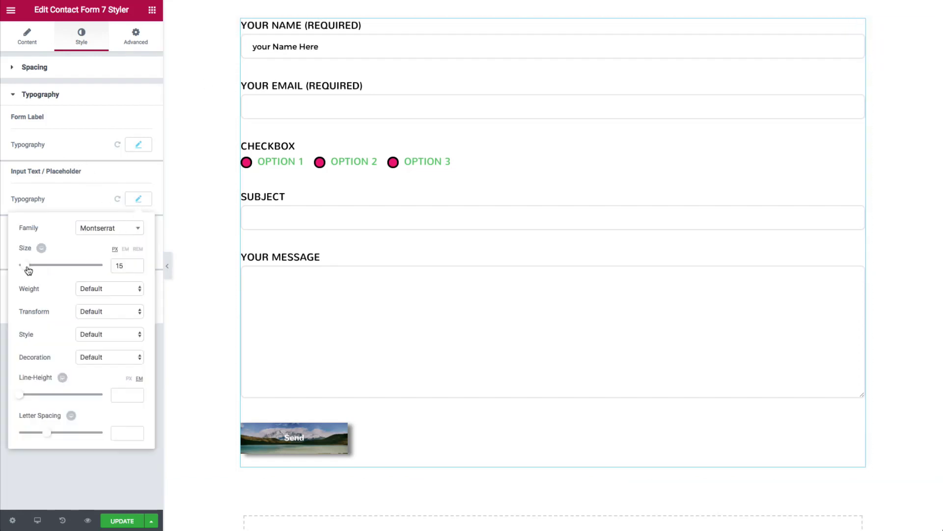
{"action": "left_click_drag", "start_coordinate": [28, 270], "coordinate": [28, 270]}
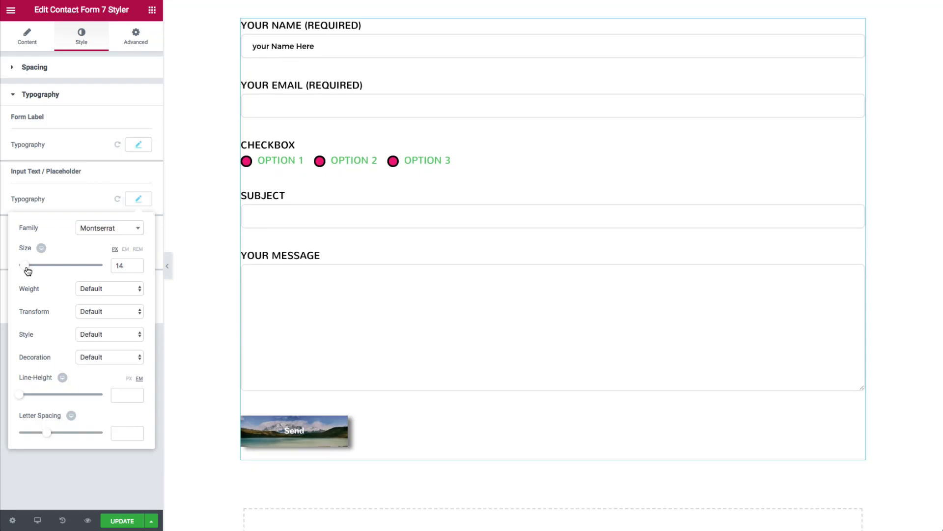
{"action": "left_click", "coordinate": [138, 199]}
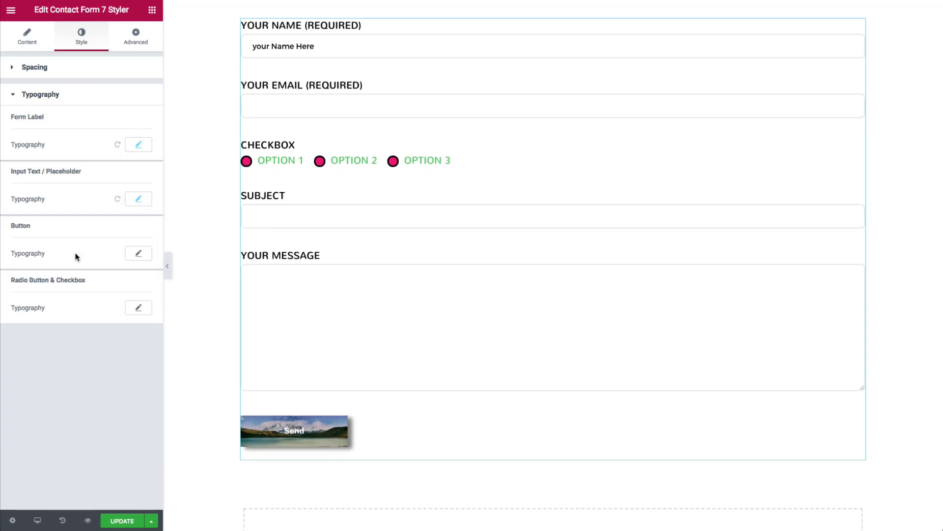
Set the submit button typography to size 26 px, weight 800 and the Uppercase transform.
{"action": "left_click", "coordinate": [138, 253]}
{"action": "left_click_drag", "start_coordinate": [22, 324], "coordinate": [32, 325]}
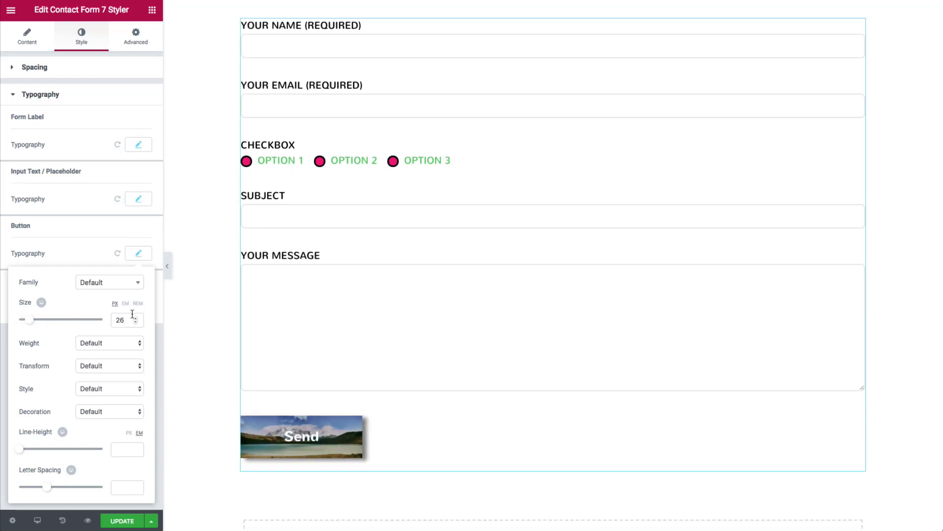
{"action": "left_click", "coordinate": [87, 343]}
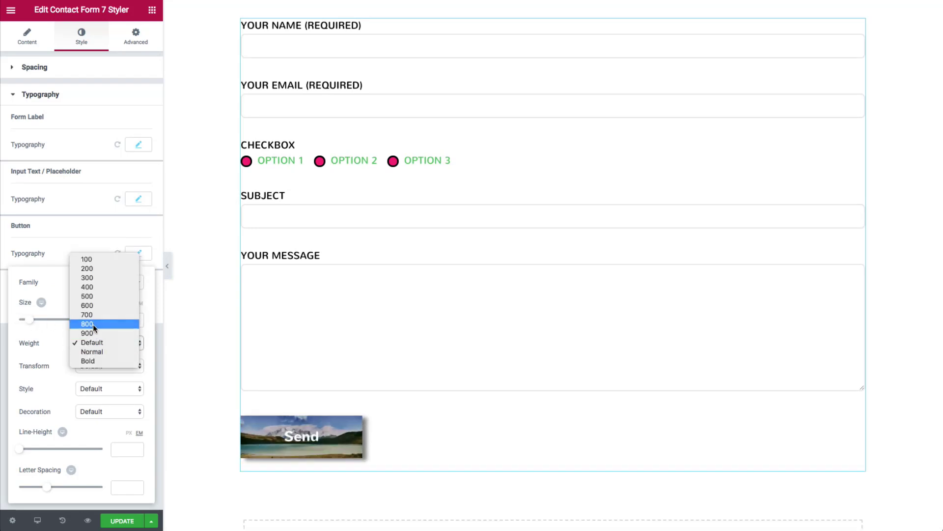
{"action": "left_click", "coordinate": [93, 324]}
{"action": "left_click", "coordinate": [96, 368]}
{"action": "left_click", "coordinate": [97, 376]}
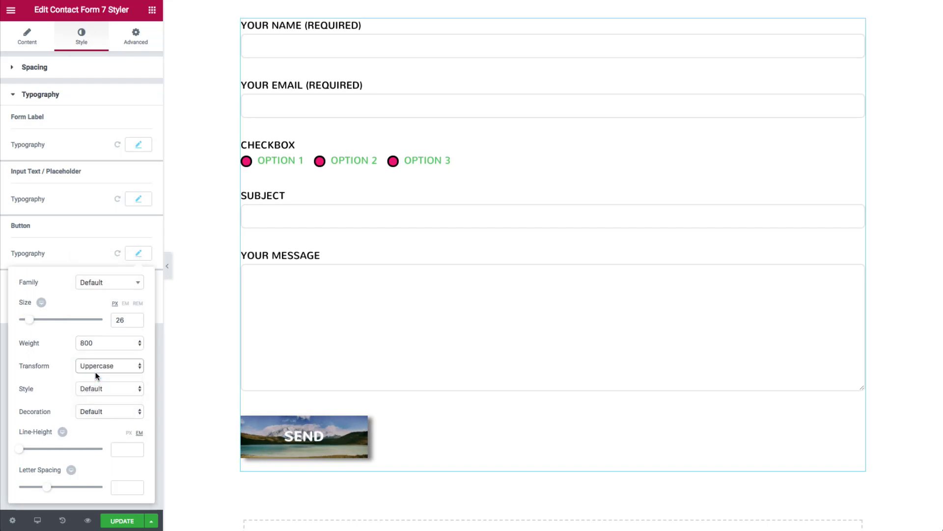
{"action": "left_click", "coordinate": [78, 255]}
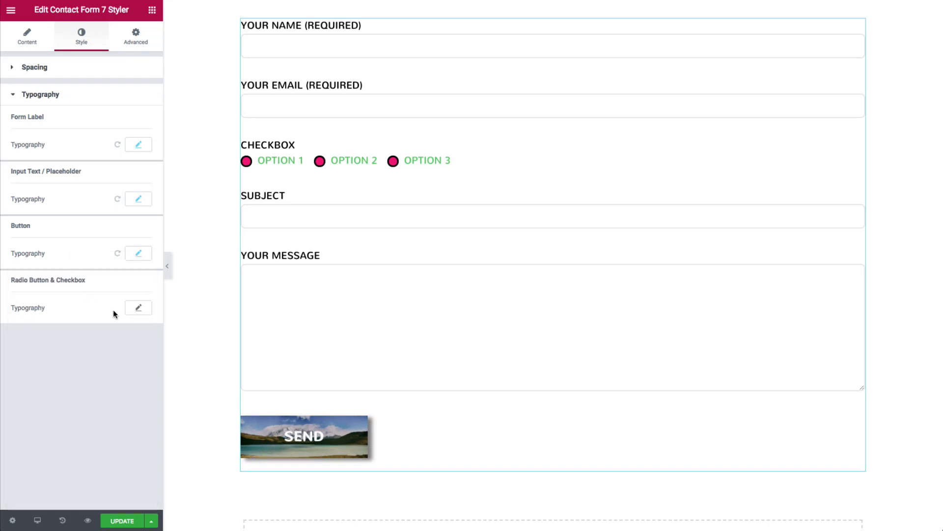
Set the radio button and checkbox typography size to 14 px.
{"action": "left_click", "coordinate": [139, 307]}
{"action": "left_click_drag", "start_coordinate": [21, 379], "coordinate": [24, 379]}
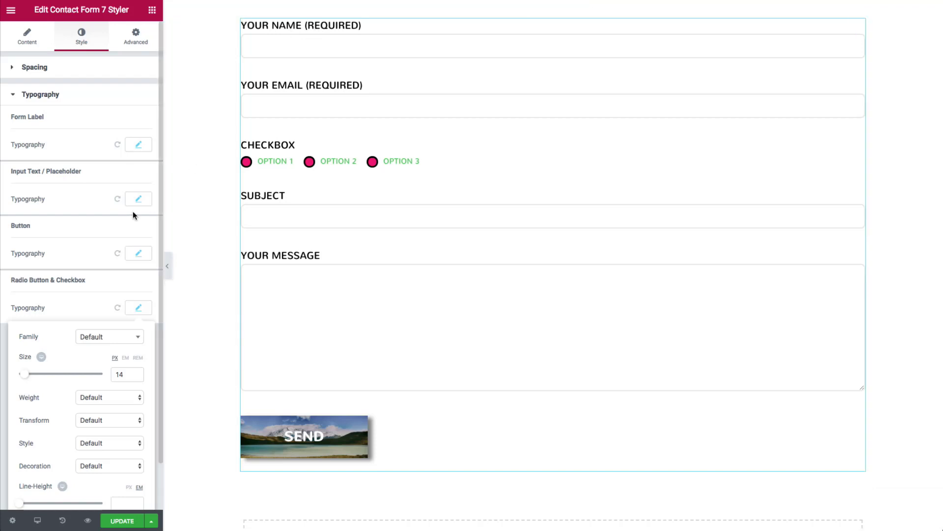
{"action": "left_click", "coordinate": [101, 289]}
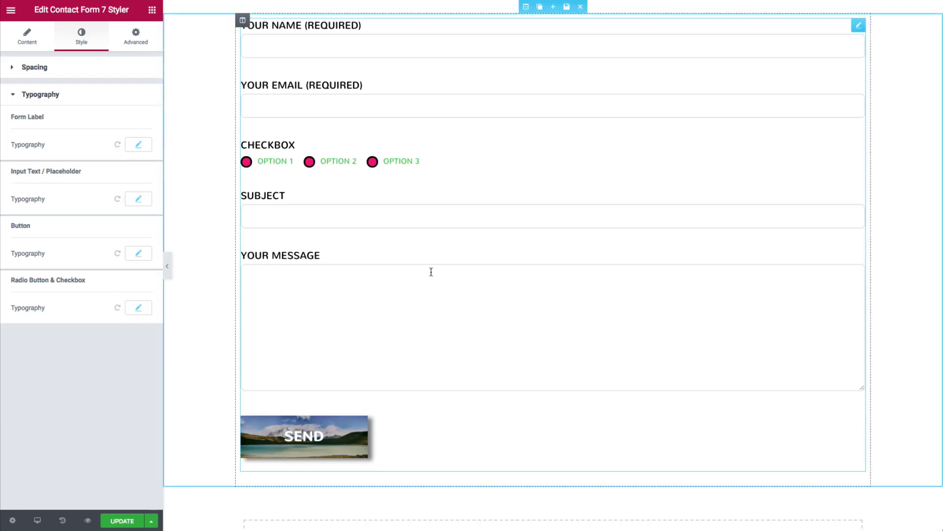
Delete the section holding the contact form and open the template library's Blocks collection.
{"action": "left_click", "coordinate": [580, 7]}
{"action": "left_click", "coordinate": [591, 75]}
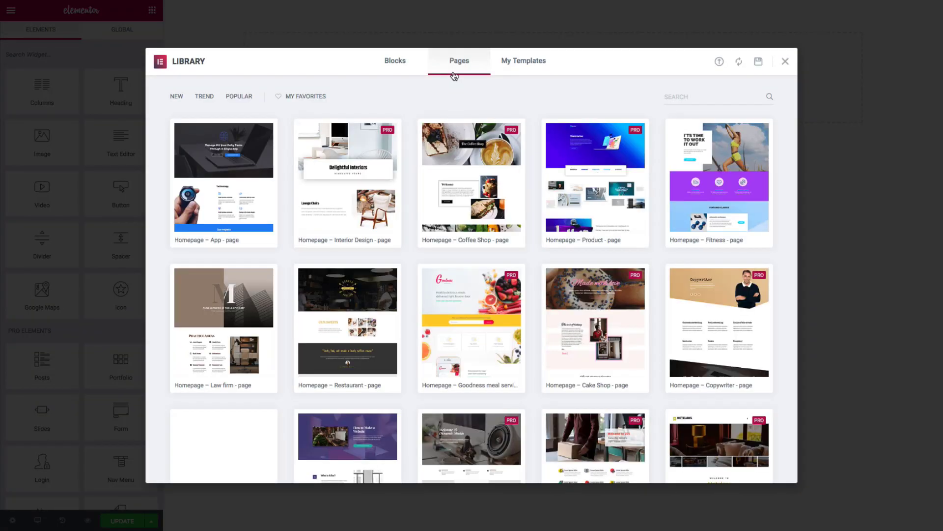
{"action": "left_click", "coordinate": [404, 65]}
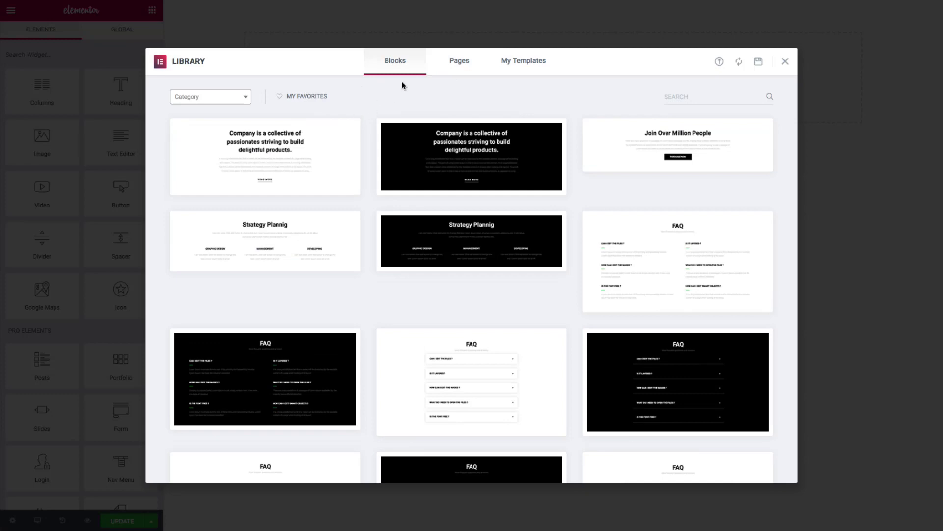
Search the library's page templates for CONTACT and insert the Contact – Delivery Company page.
{"action": "left_click", "coordinate": [460, 60]}
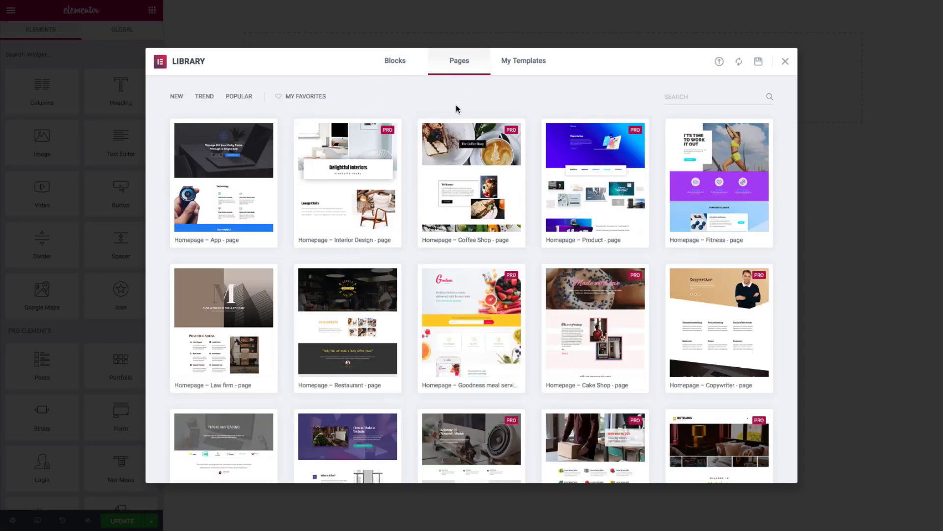
{"action": "scroll", "coordinate": [459, 147], "scroll_direction": "down", "scroll_amount": 5}
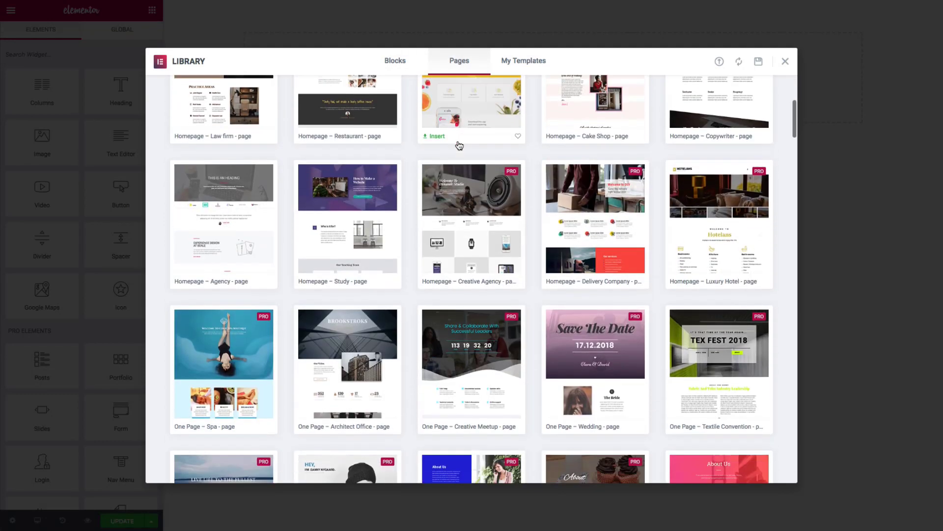
{"action": "scroll", "coordinate": [697, 88], "scroll_direction": "up", "scroll_amount": 5}
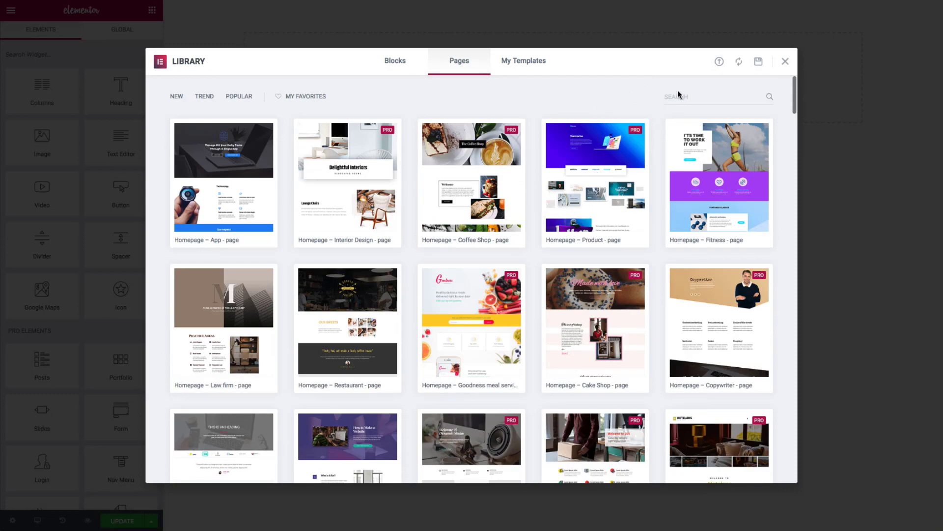
{"action": "left_click", "coordinate": [686, 96]}
{"action": "type", "text": "CONTACT"}
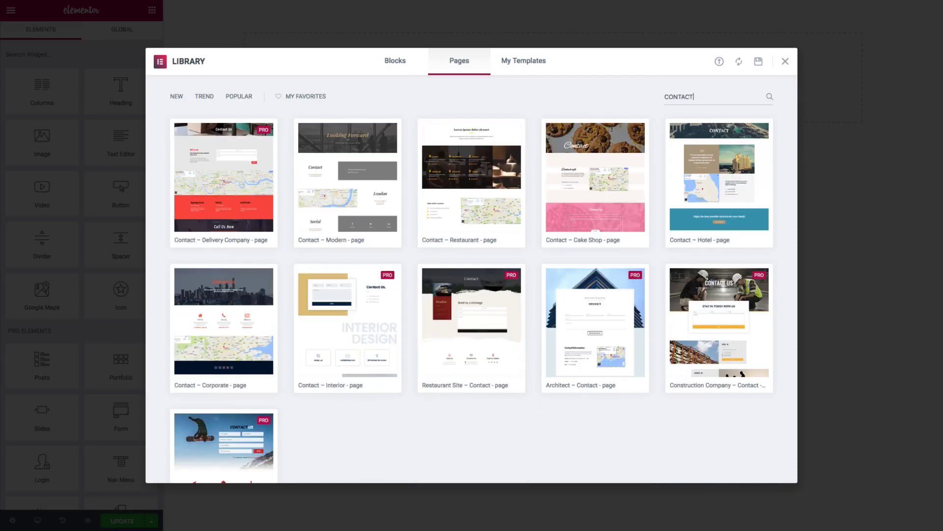
{"action": "left_click", "coordinate": [185, 241]}
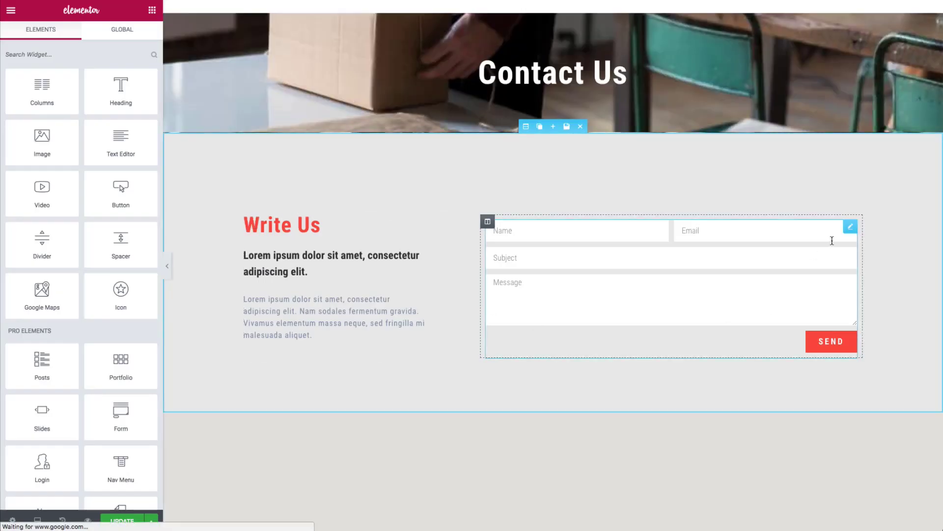
Replace the form beside the Write Us text with a Contact Form 7 Styler widget that uses Contact Form 1.
{"action": "left_click", "coordinate": [807, 227]}
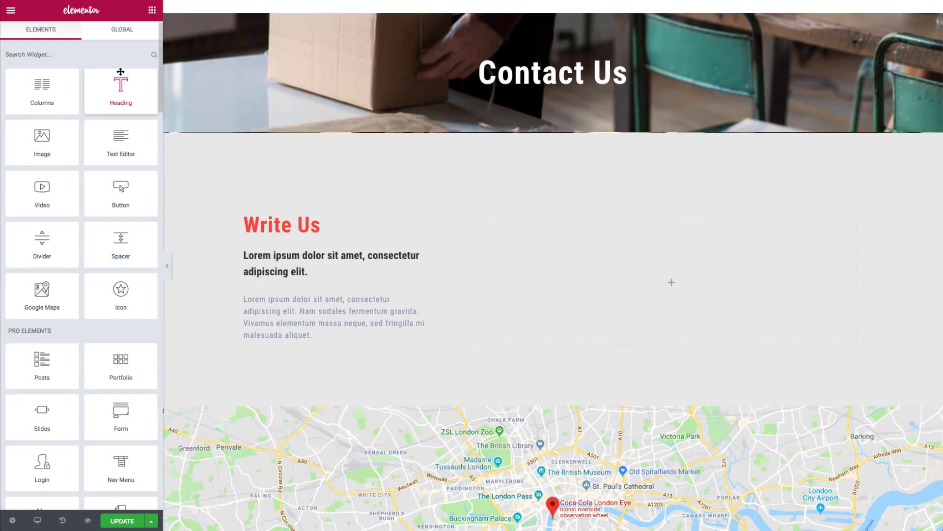
{"action": "type", "text": "form"}
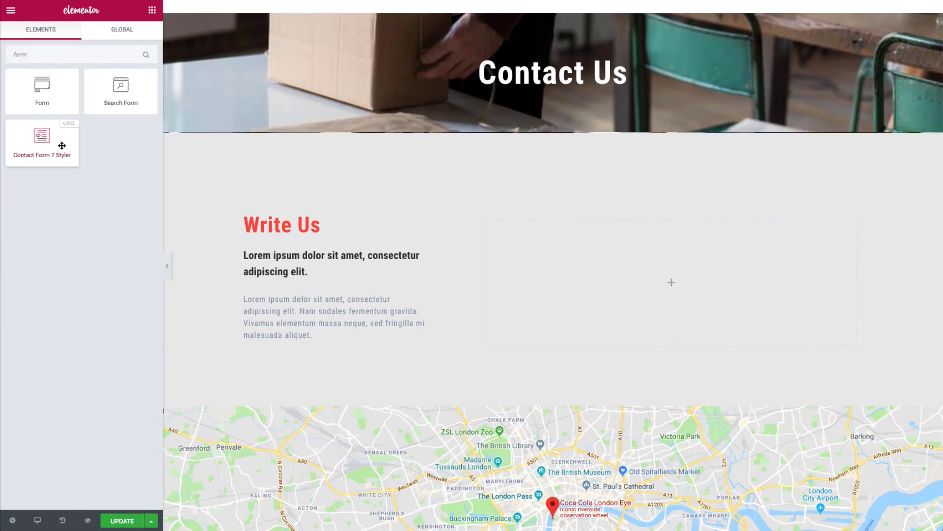
{"action": "left_click_drag", "start_coordinate": [62, 145], "coordinate": [558, 259]}
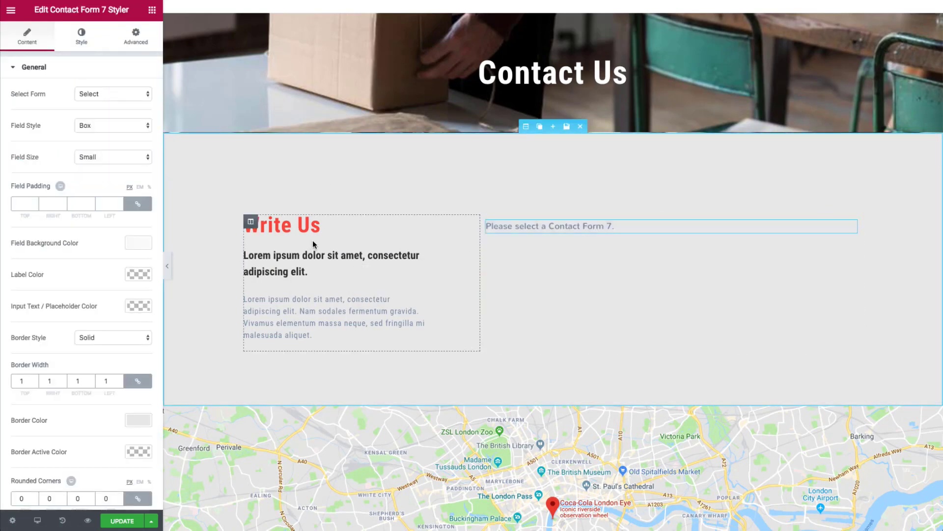
{"action": "left_click", "coordinate": [83, 96]}
{"action": "left_click", "coordinate": [86, 106]}
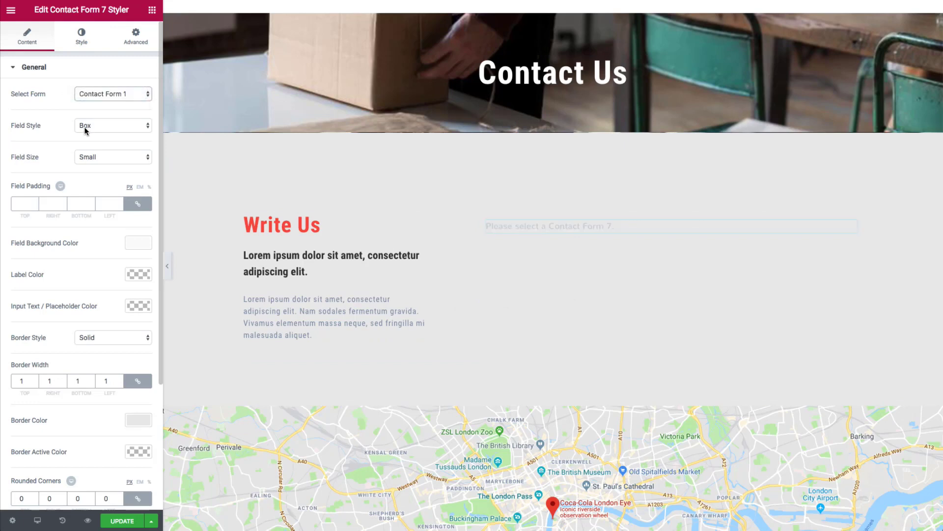
Set the form's field style to Underline and its field size to Extra Small.
{"action": "scroll", "coordinate": [698, 240], "scroll_direction": "down", "scroll_amount": 2}
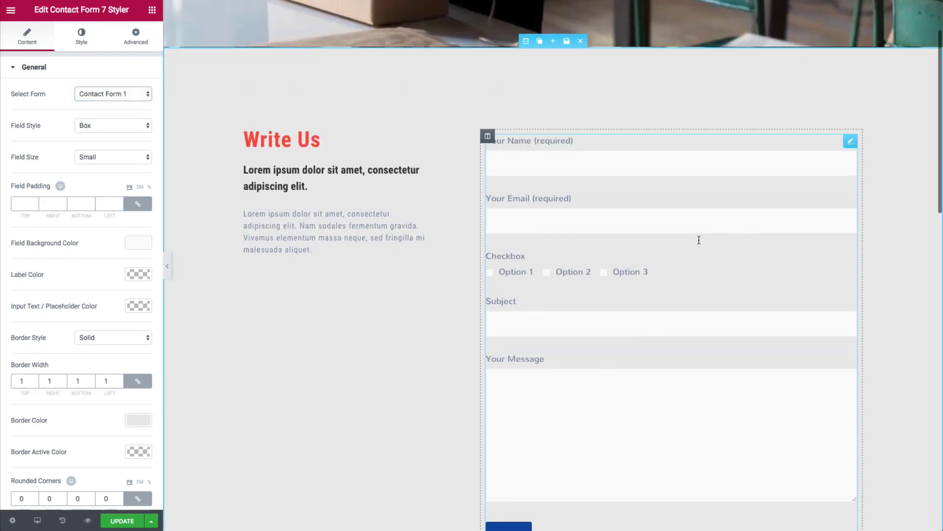
{"action": "scroll", "coordinate": [694, 249], "scroll_direction": "down", "scroll_amount": 2}
{"action": "scroll", "coordinate": [693, 245], "scroll_direction": "up", "scroll_amount": 2}
{"action": "left_click", "coordinate": [106, 125]}
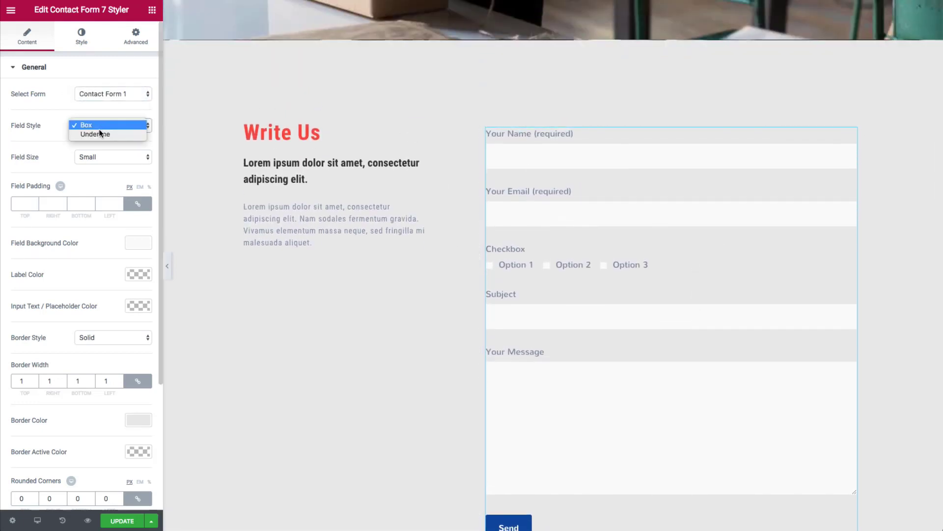
{"action": "left_click", "coordinate": [98, 133]}
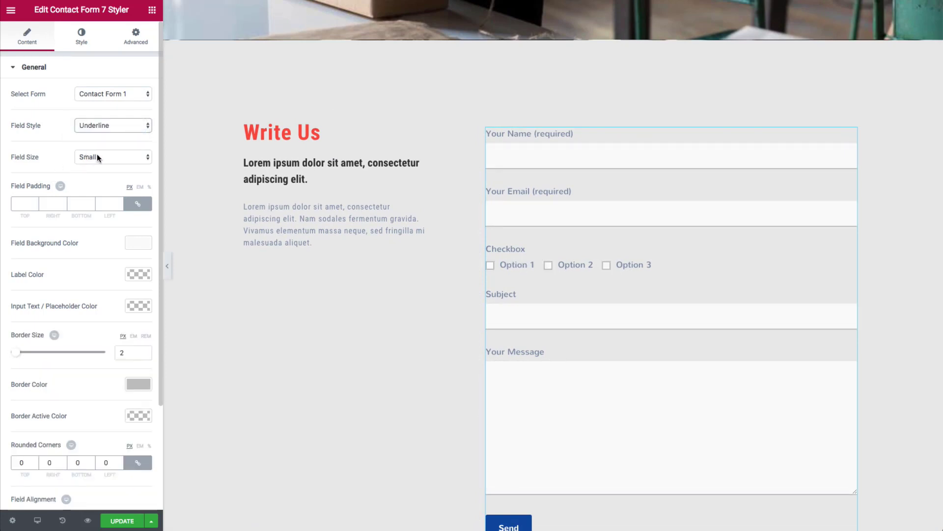
{"action": "left_click", "coordinate": [98, 157]}
{"action": "left_click", "coordinate": [93, 149]}
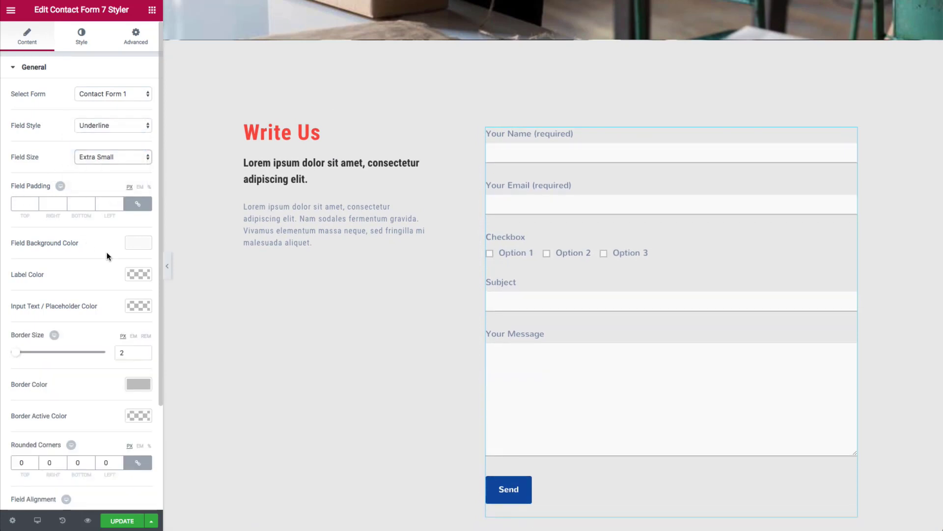
Make the form's field background color fully transparent.
{"action": "left_click", "coordinate": [133, 244]}
{"action": "left_click_drag", "start_coordinate": [143, 263], "coordinate": [148, 356]}
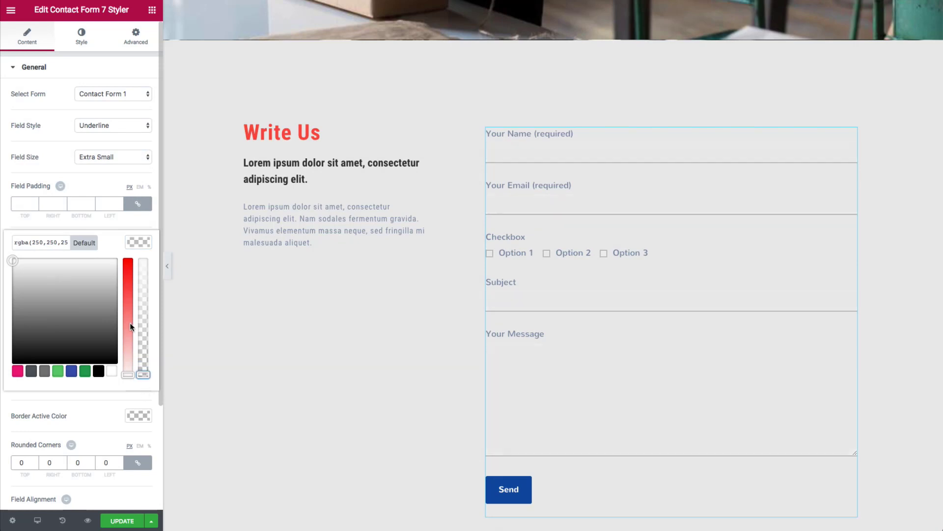
{"action": "left_click", "coordinate": [138, 241]}
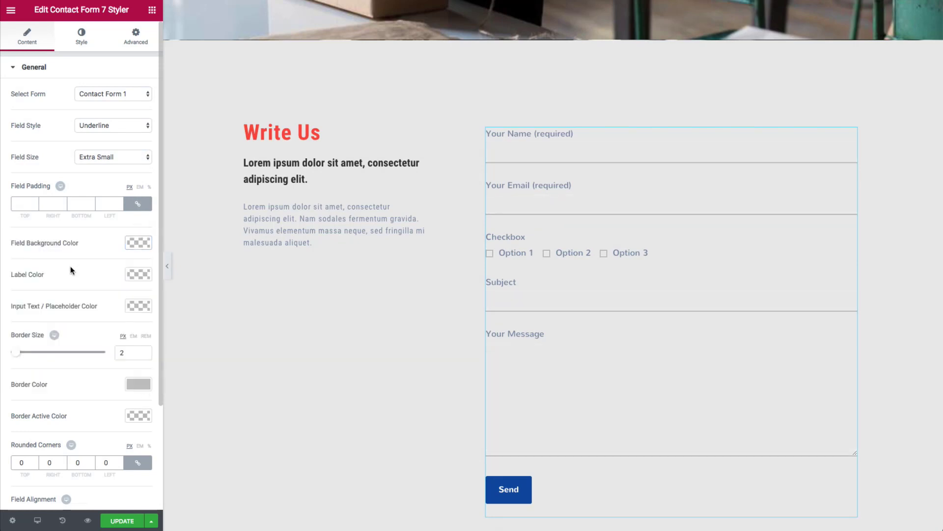
Override the current radio and checkbox style and give the checkboxes a light gray background color.
{"action": "scroll", "coordinate": [71, 266], "scroll_direction": "down", "scroll_amount": 3}
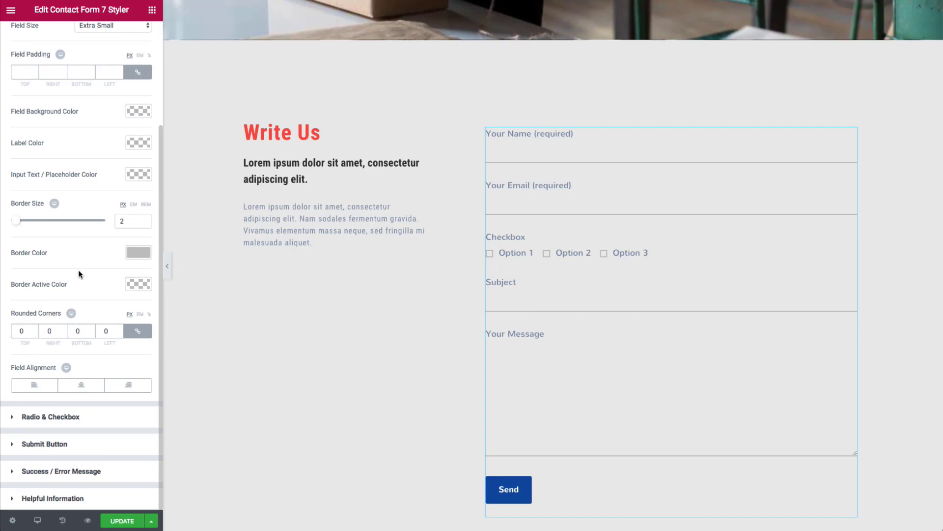
{"action": "scroll", "coordinate": [76, 269], "scroll_direction": "up", "scroll_amount": 1}
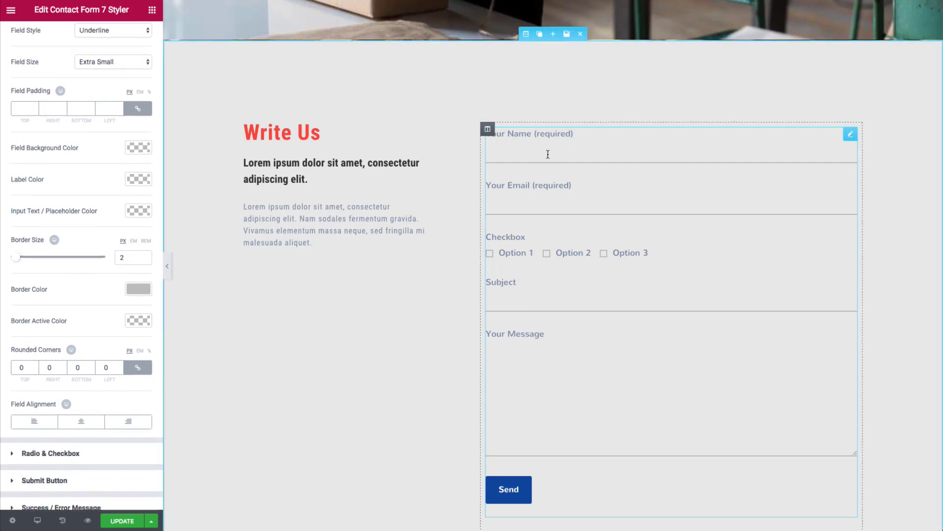
{"action": "scroll", "coordinate": [60, 156], "scroll_direction": "up", "scroll_amount": 1}
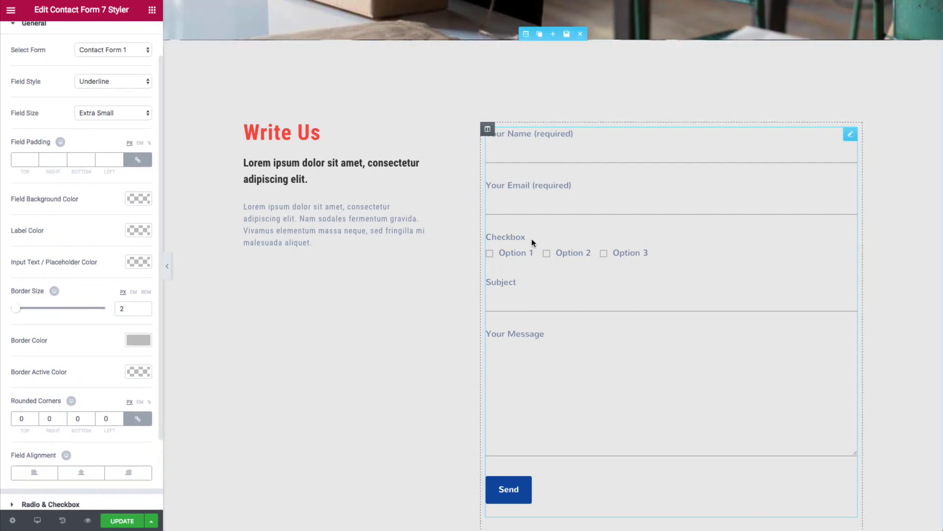
{"action": "scroll", "coordinate": [544, 238], "scroll_direction": "down", "scroll_amount": 1}
{"action": "scroll", "coordinate": [46, 266], "scroll_direction": "down", "scroll_amount": 2}
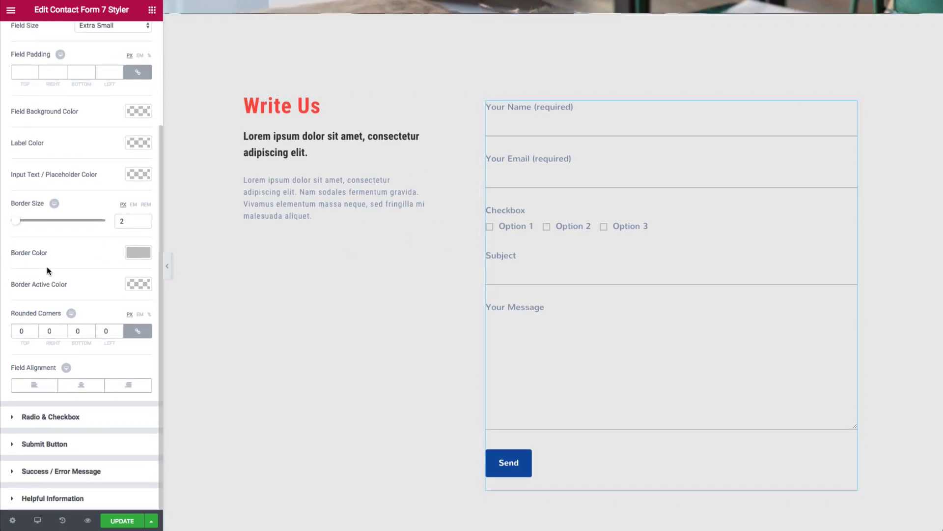
{"action": "left_click", "coordinate": [56, 417]}
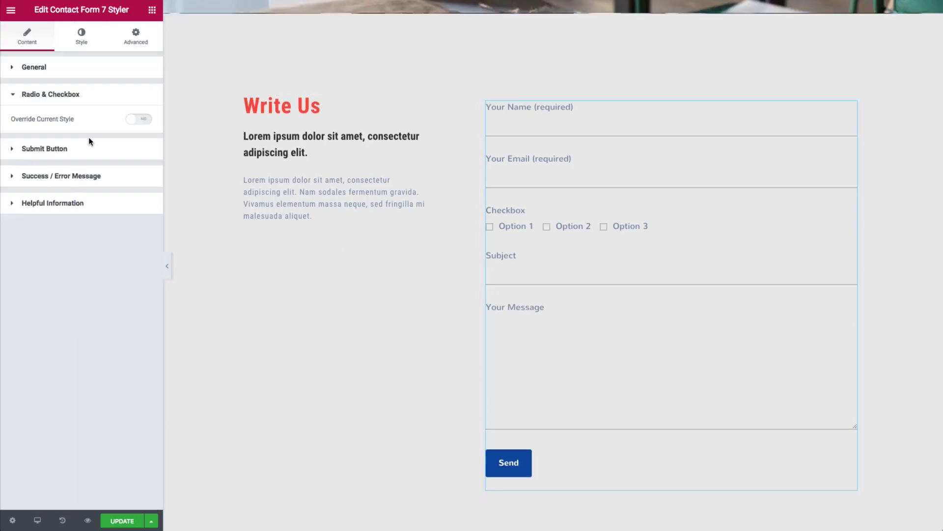
{"action": "left_click", "coordinate": [130, 123]}
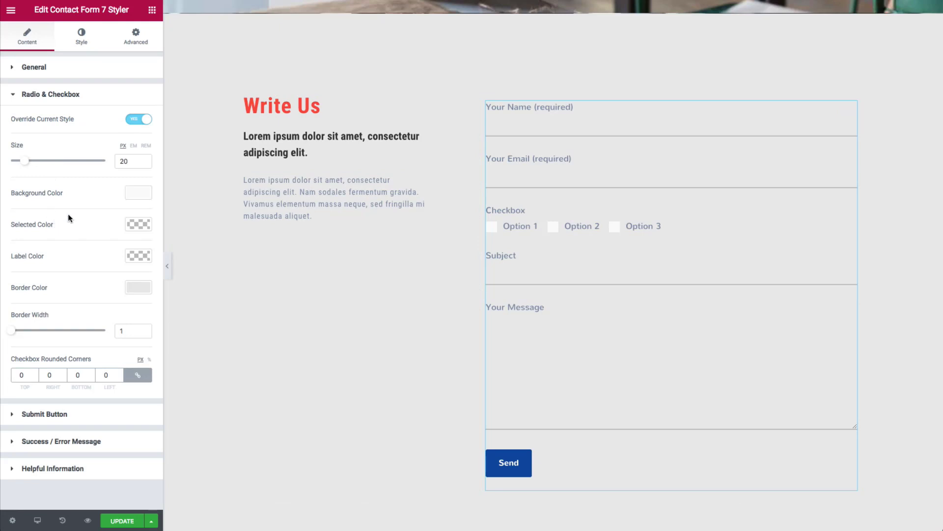
{"action": "left_click", "coordinate": [134, 195]}
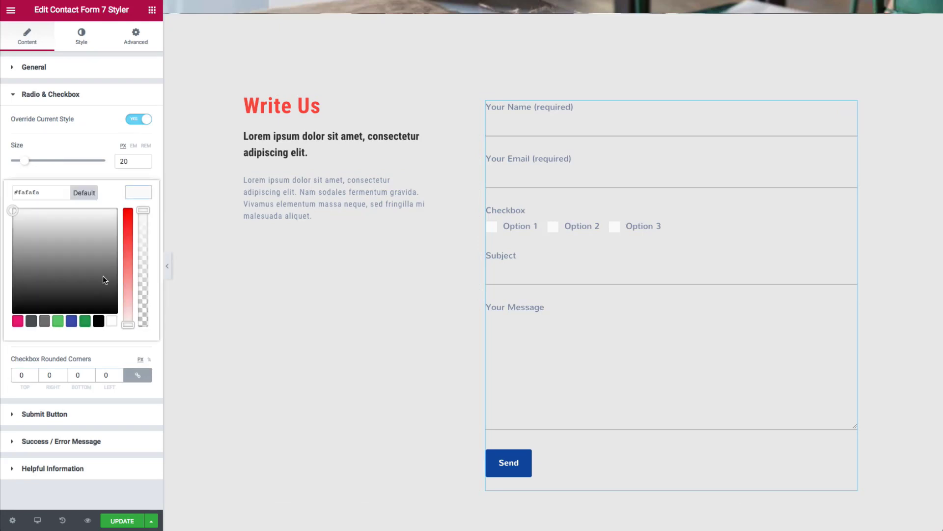
{"action": "left_click", "coordinate": [99, 322]}
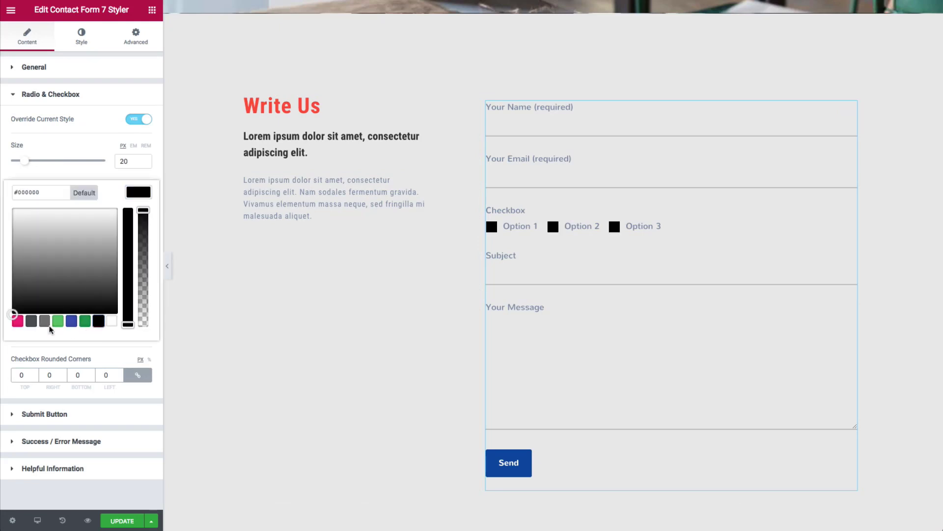
{"action": "left_click", "coordinate": [43, 322]}
{"action": "left_click_drag", "start_coordinate": [13, 270], "coordinate": [2, 238]}
{"action": "left_click", "coordinate": [130, 192]}
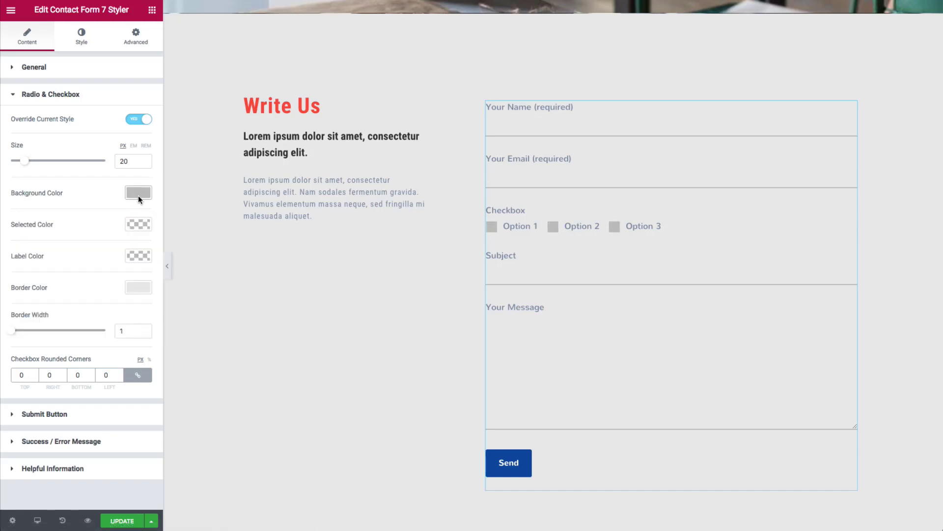
Set the form's general label color to the orange-red #db4100.
{"action": "left_click", "coordinate": [45, 100]}
{"action": "left_click", "coordinate": [51, 74]}
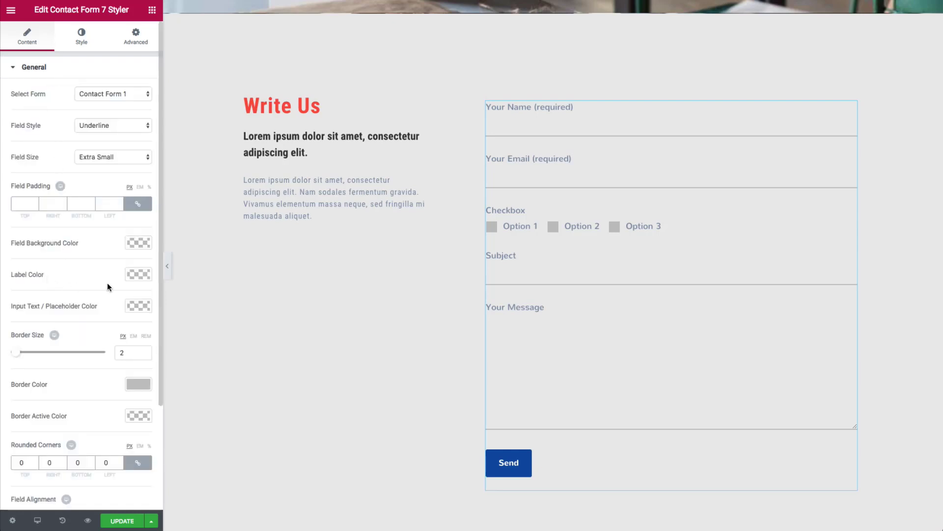
{"action": "left_click", "coordinate": [139, 276]}
{"action": "left_click", "coordinate": [98, 402]}
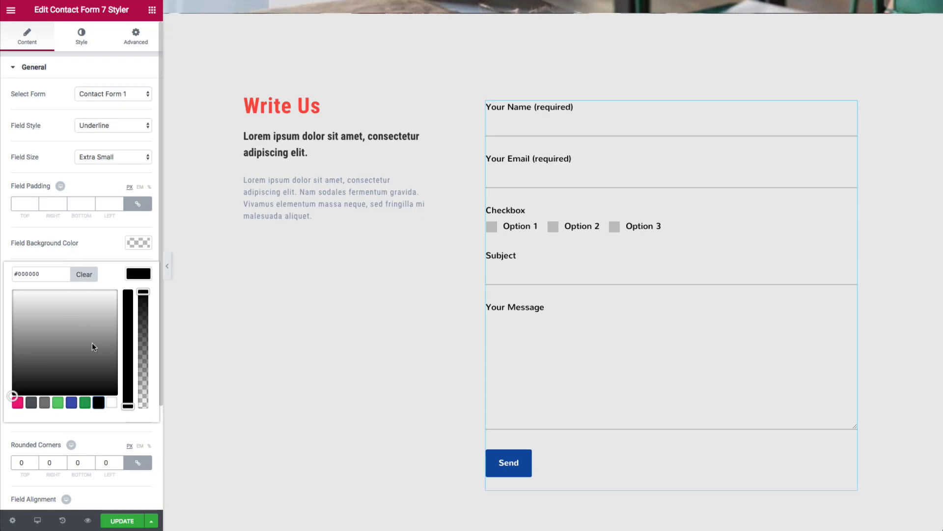
{"action": "left_click_drag", "start_coordinate": [124, 364], "coordinate": [128, 295]}
{"action": "mouse_move", "coordinate": [91, 322]}
{"action": "left_mouse_down"}
{"action": "mouse_move", "coordinate": [6, 307]}
{"action": "mouse_move", "coordinate": [17, 305]}
{"action": "left_mouse_up"}
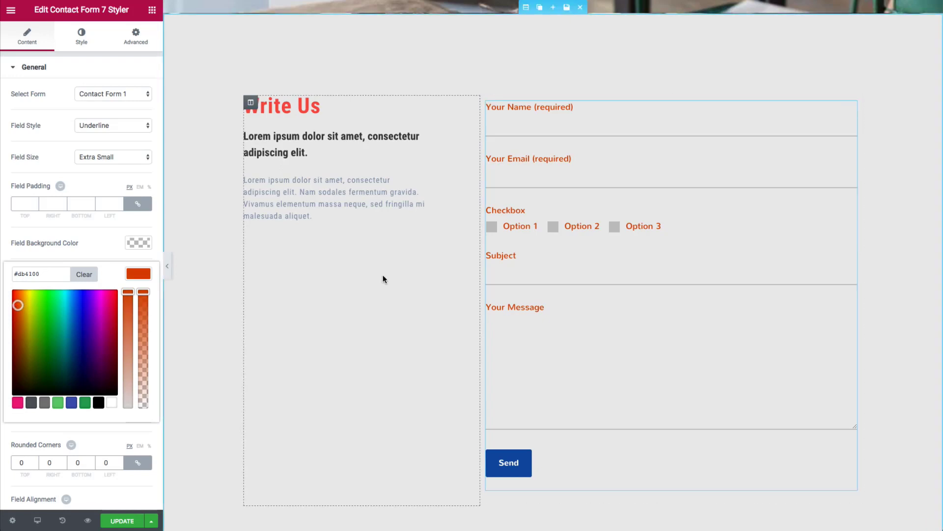